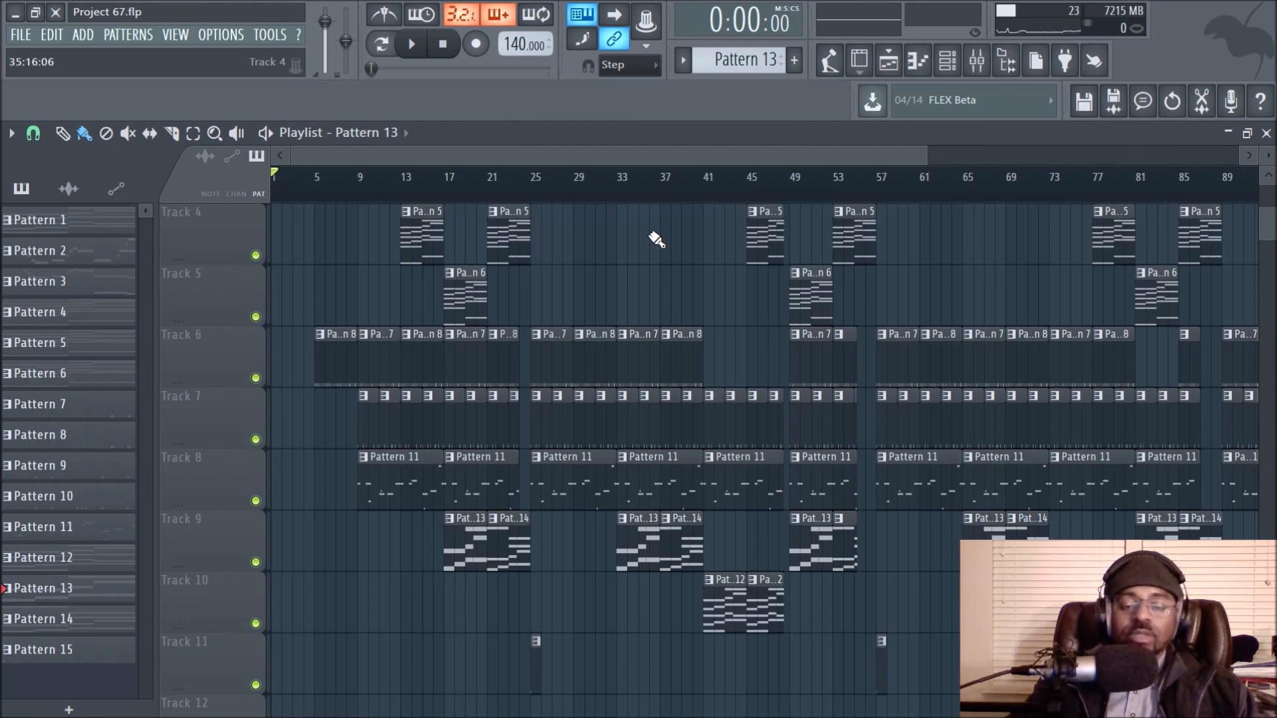
Step: Examine the chord notes of Pattern 1 on Track 1 in the piano roll, and return to the playlist
scroll(667, 276, "up", 3)
scroll(629, 189, "up", 5)
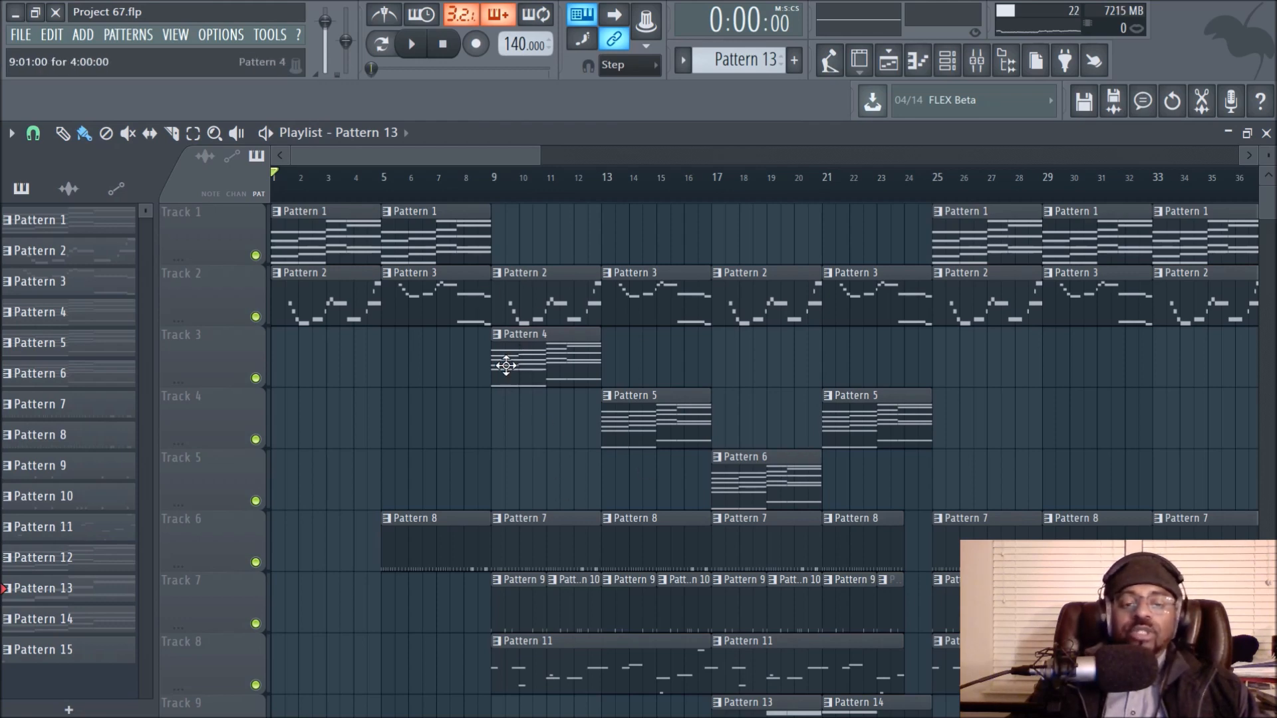
double_click(332, 262)
left_click_drag(393, 160, 71, 193)
scroll(441, 279, "down", 5)
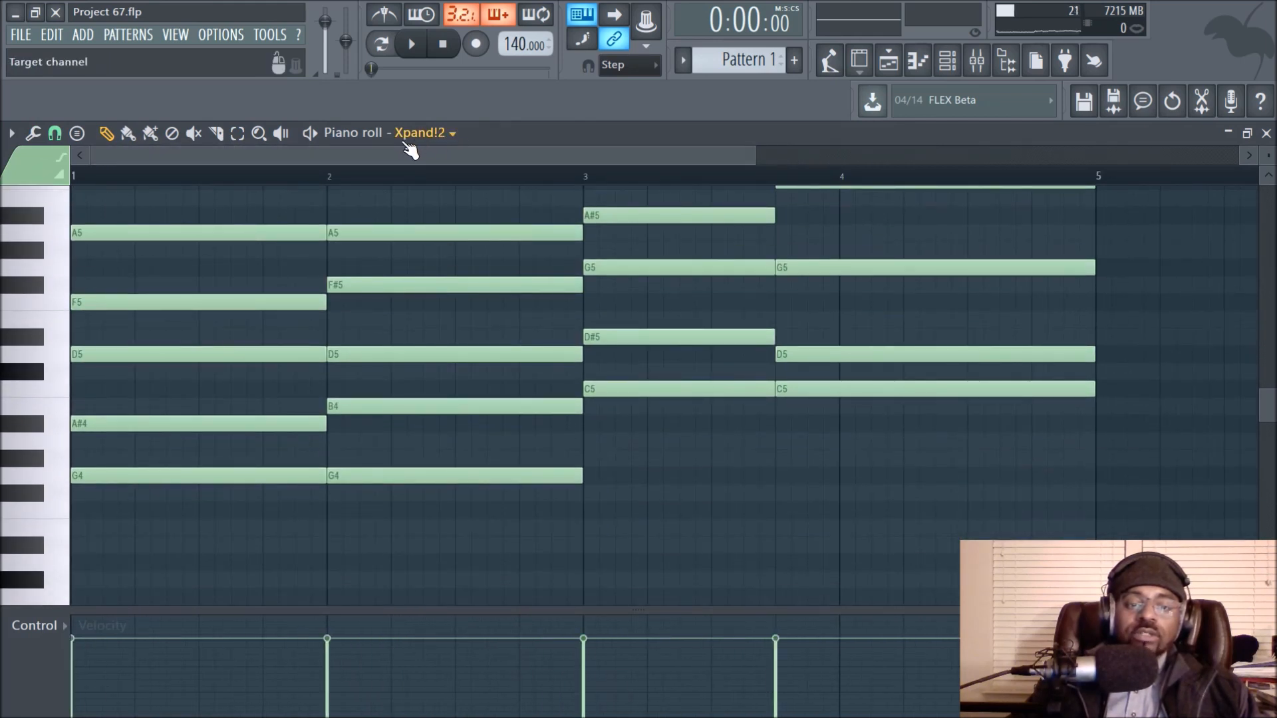
left_click(891, 67)
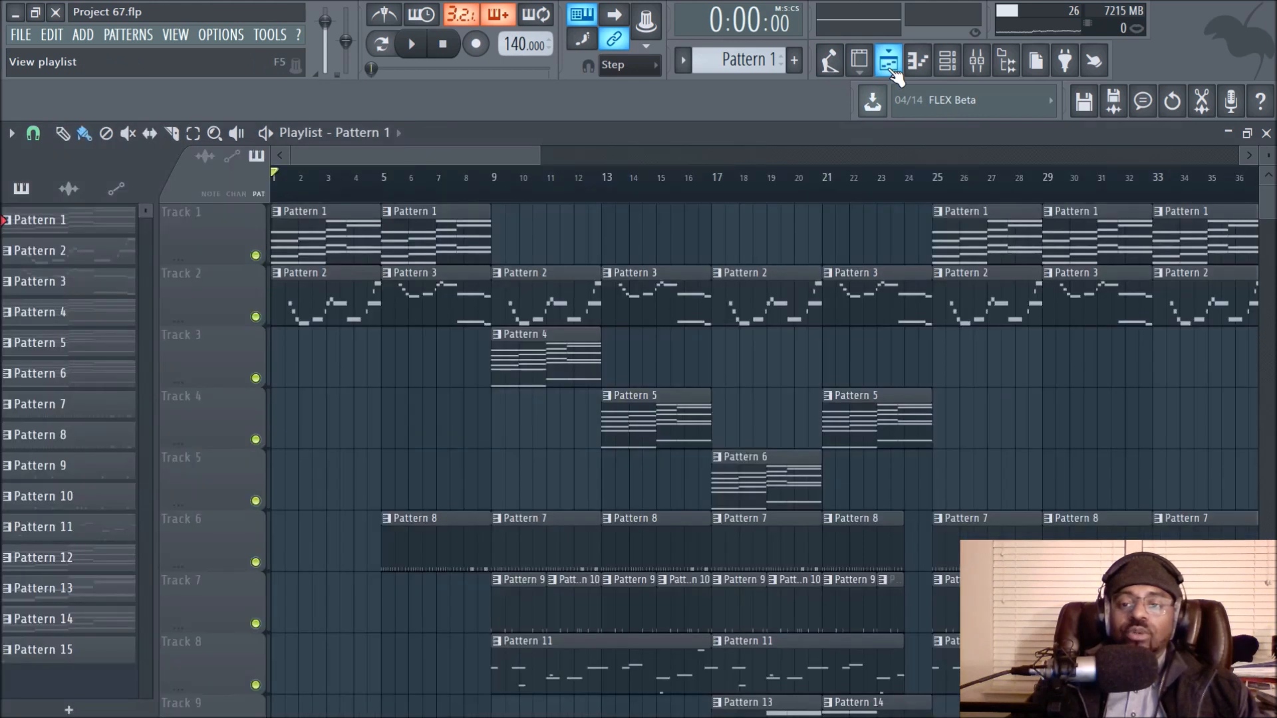
Step: Solo Track 1, play it with the channel rack open, and stop playback
right_click(256, 256)
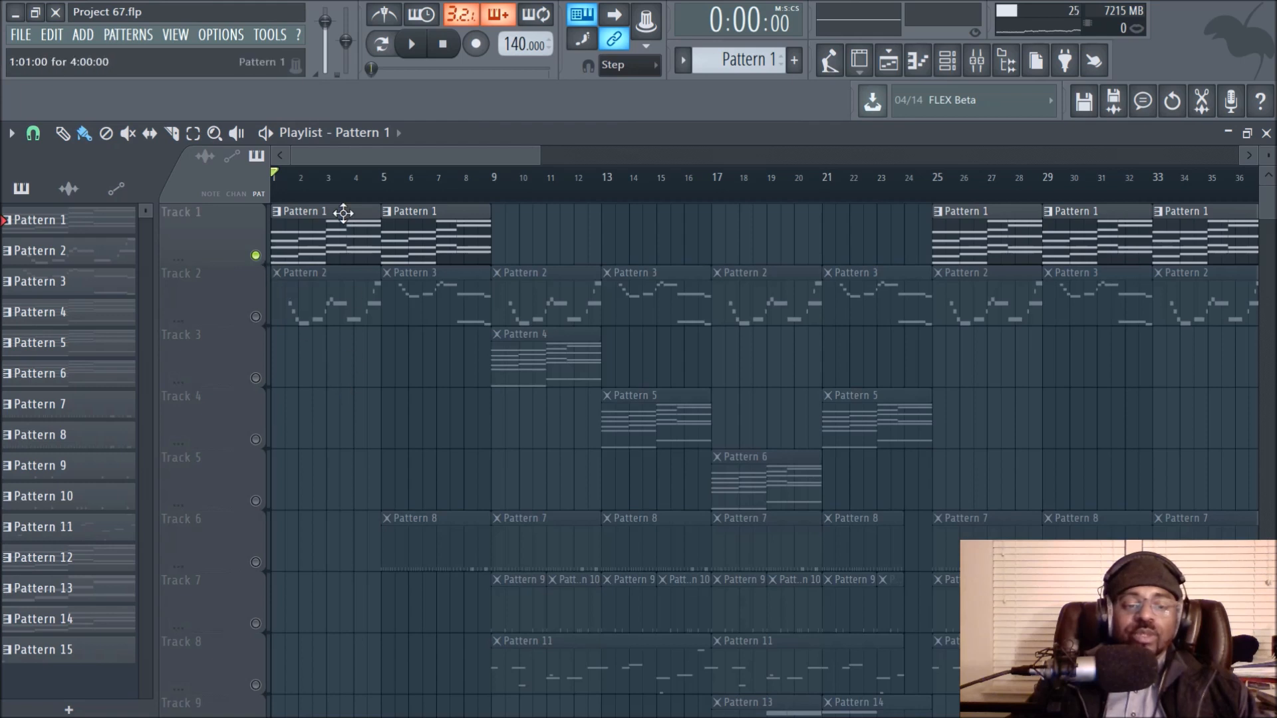
key("space")
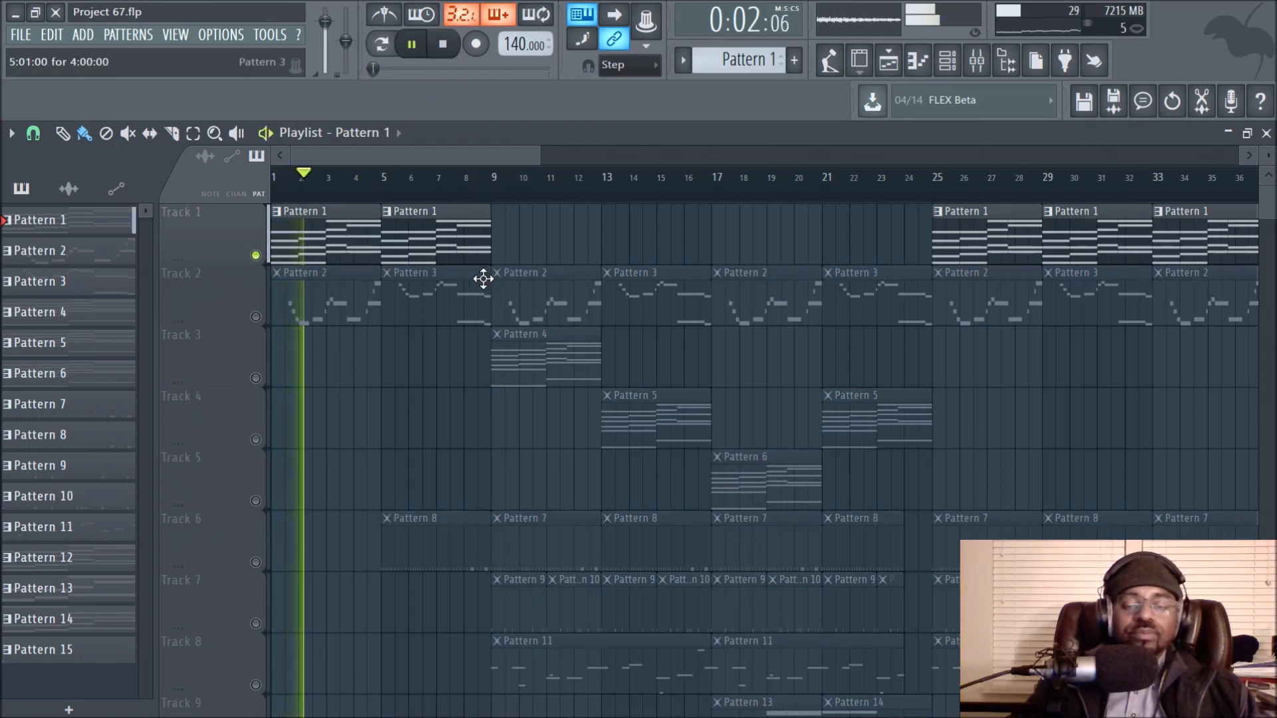
left_click(947, 60)
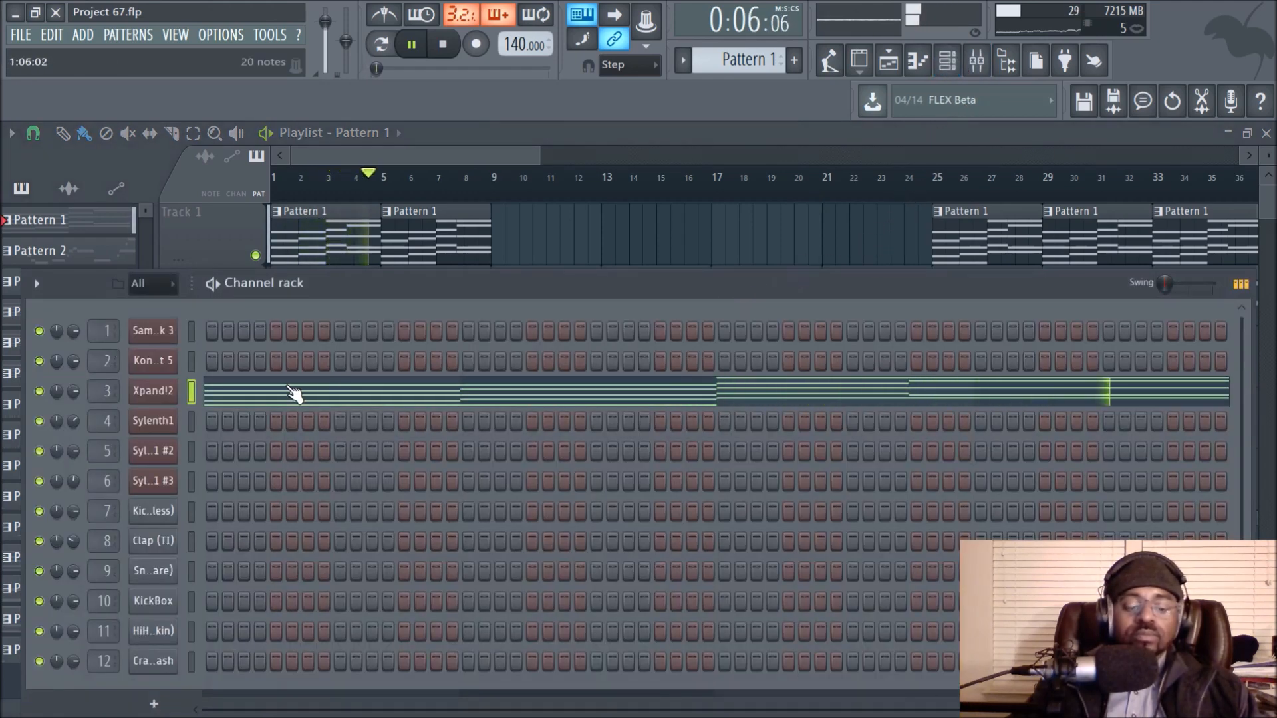
key("space")
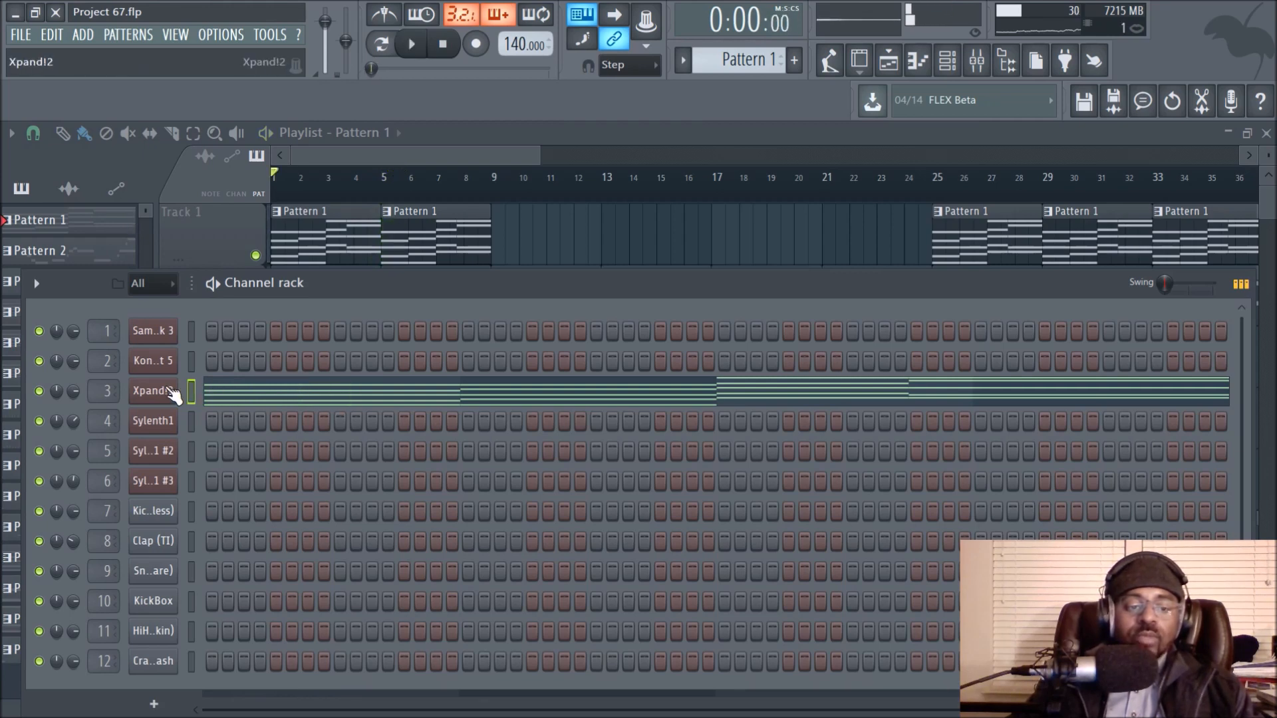
Step: Inspect the Xpand!2 instrument used by Pattern 1, close it and the channel rack, and play the soloed Track 1 again
left_click(166, 391)
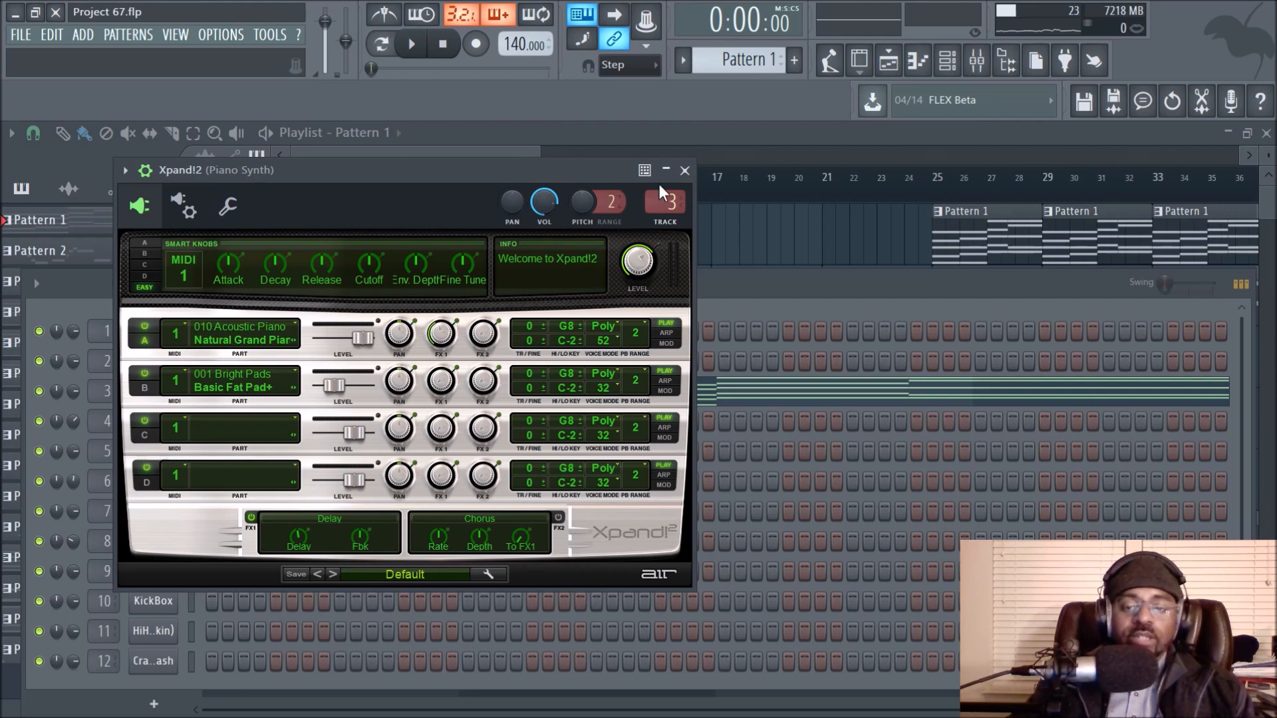
left_click(684, 170)
key("F6")
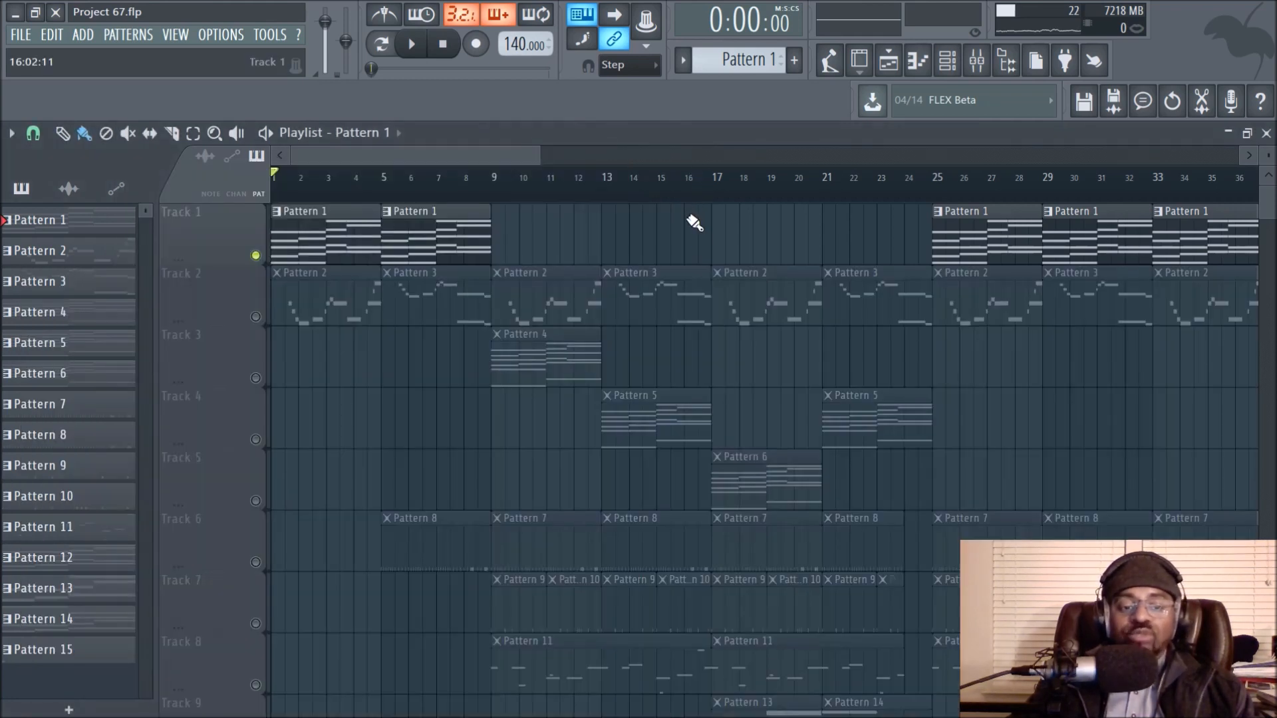
key("space")
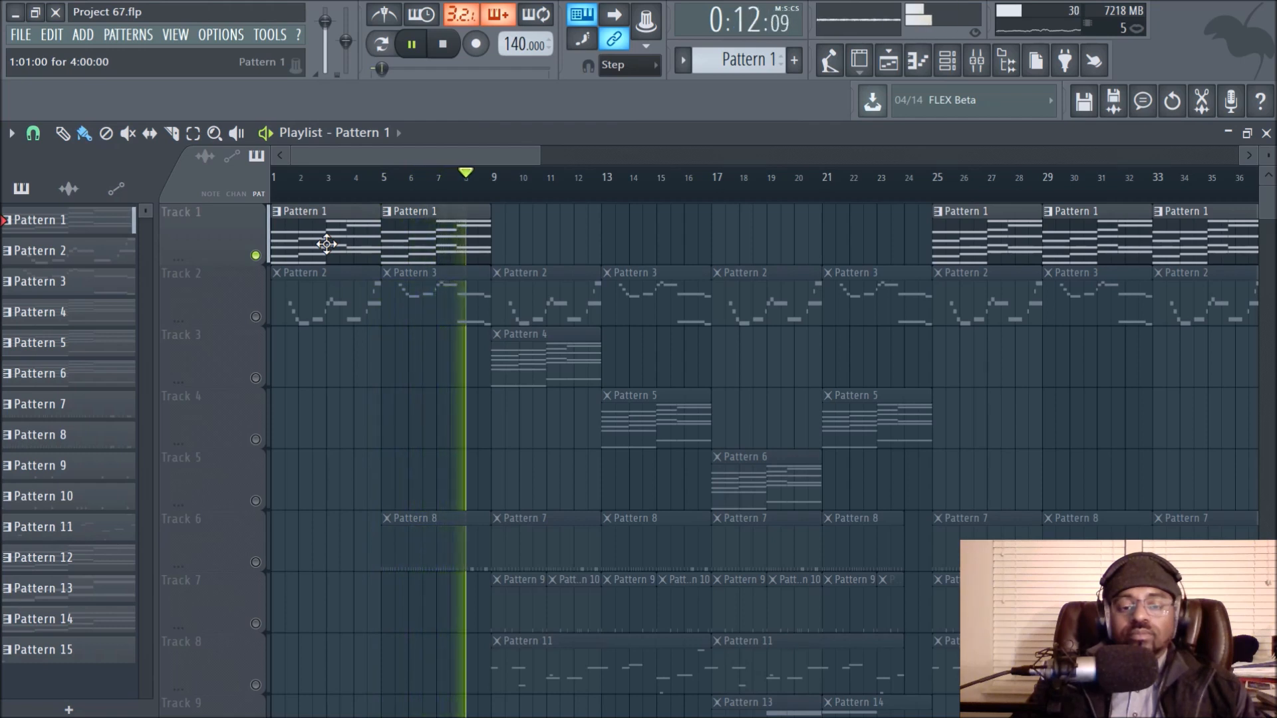
key("space")
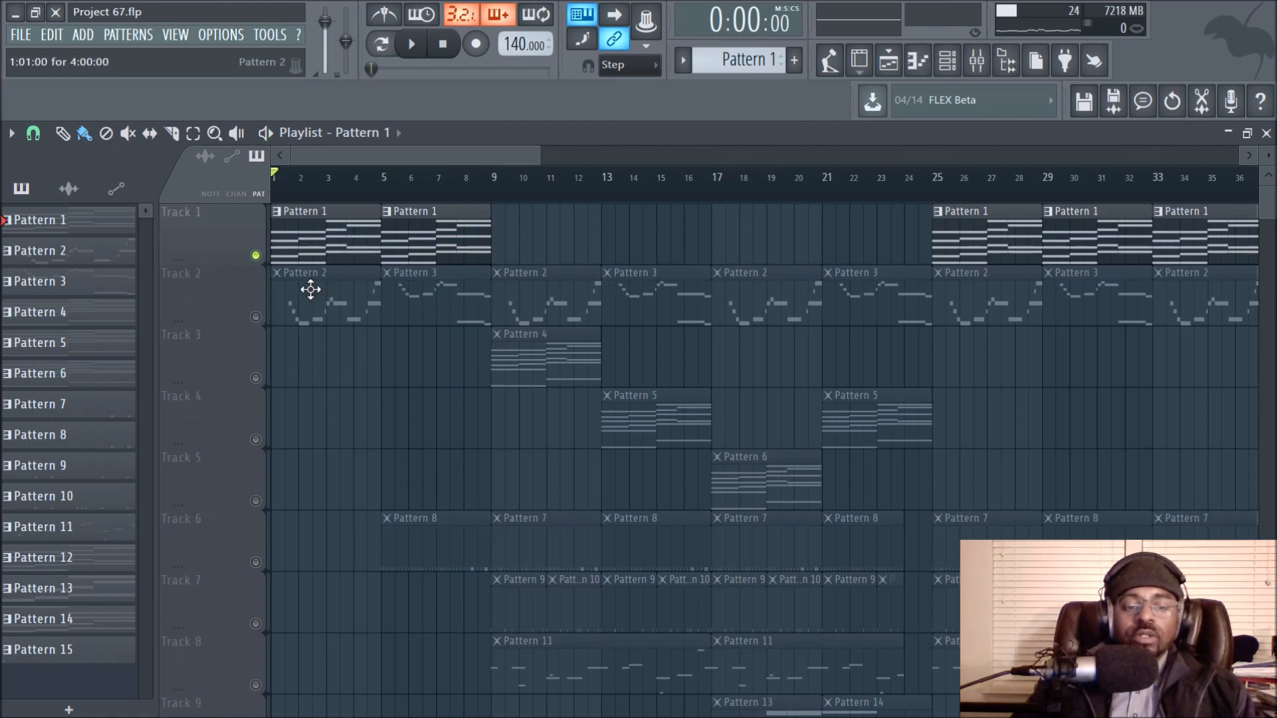
Step: Unmute Track 2, mute Track 1, select Pattern 2 and start playing the song from the beginning
left_click(256, 316)
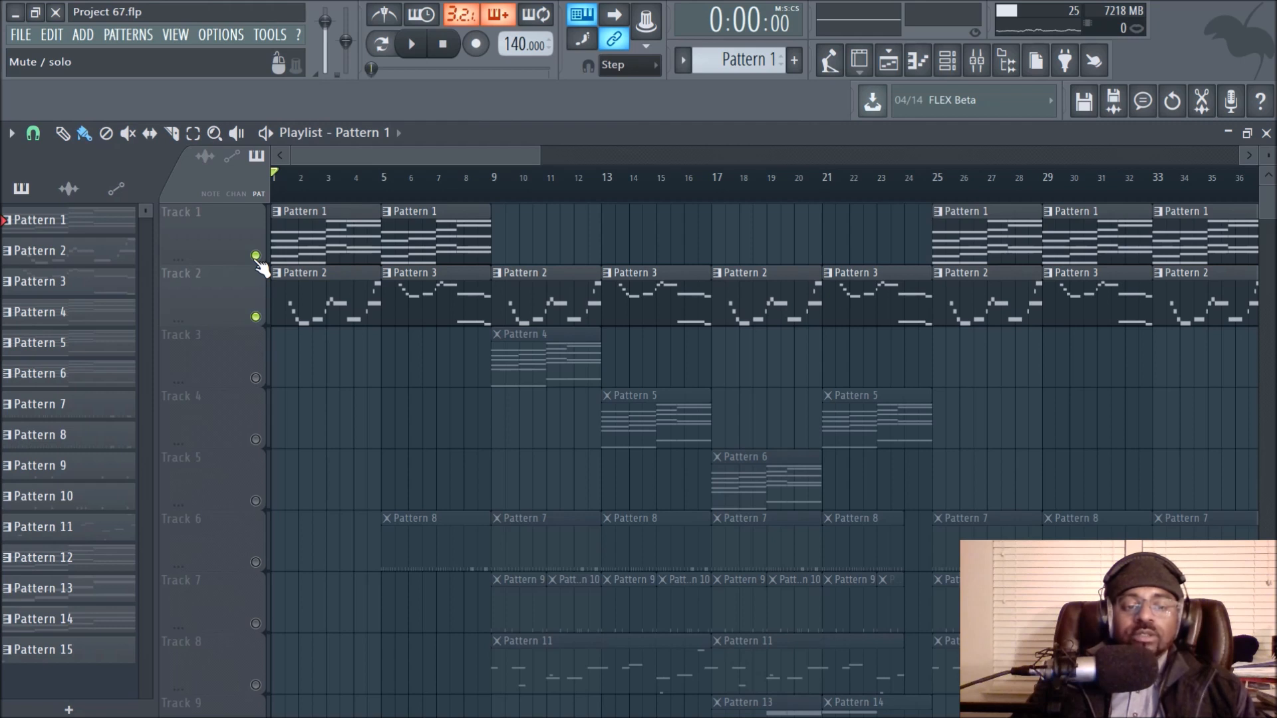
left_click(255, 255)
left_click(309, 293)
key("space")
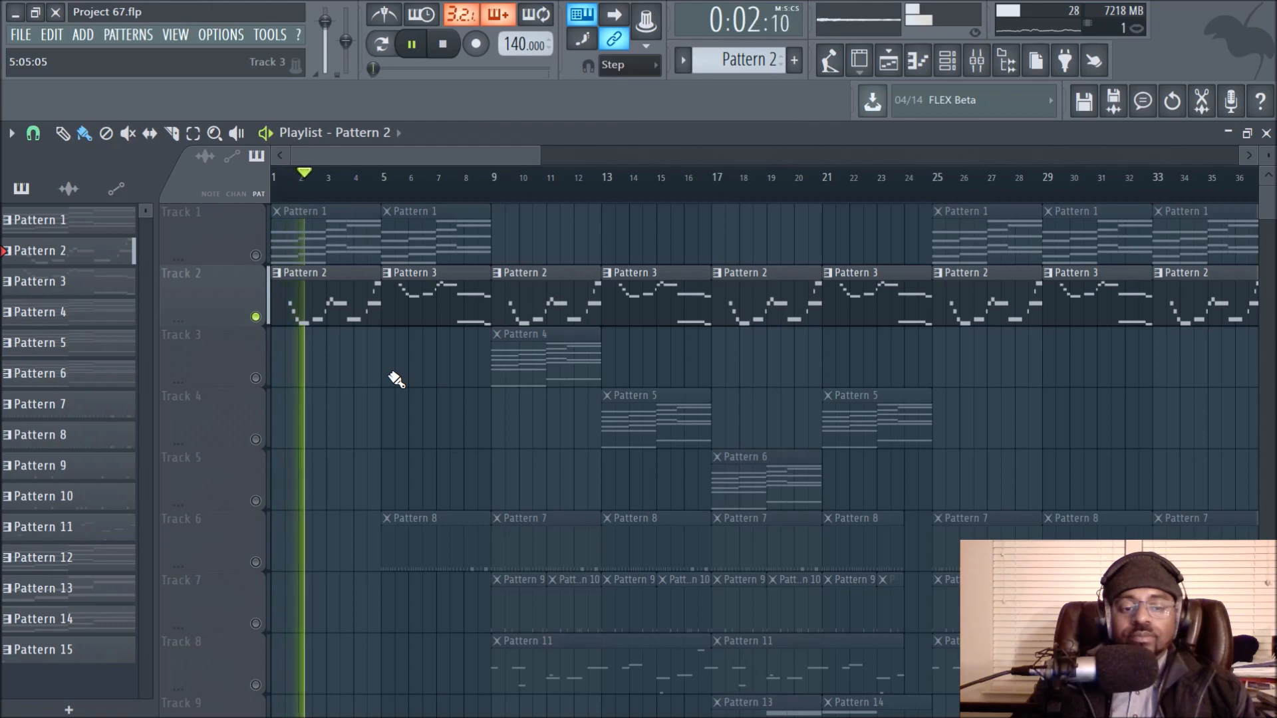
Step: Inspect the Xpand!2 instrument used by Pattern 2 during playback, close it and the channel rack, and stop playback
left_click(945, 63)
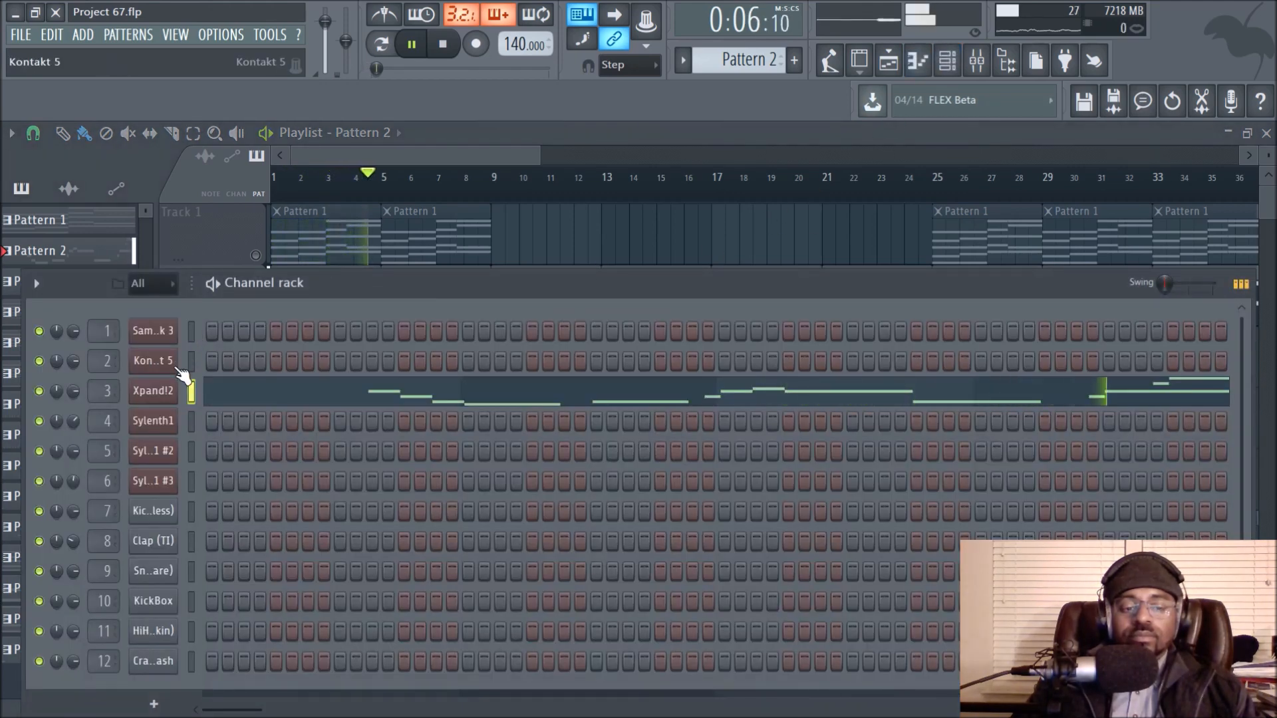
left_click(166, 393)
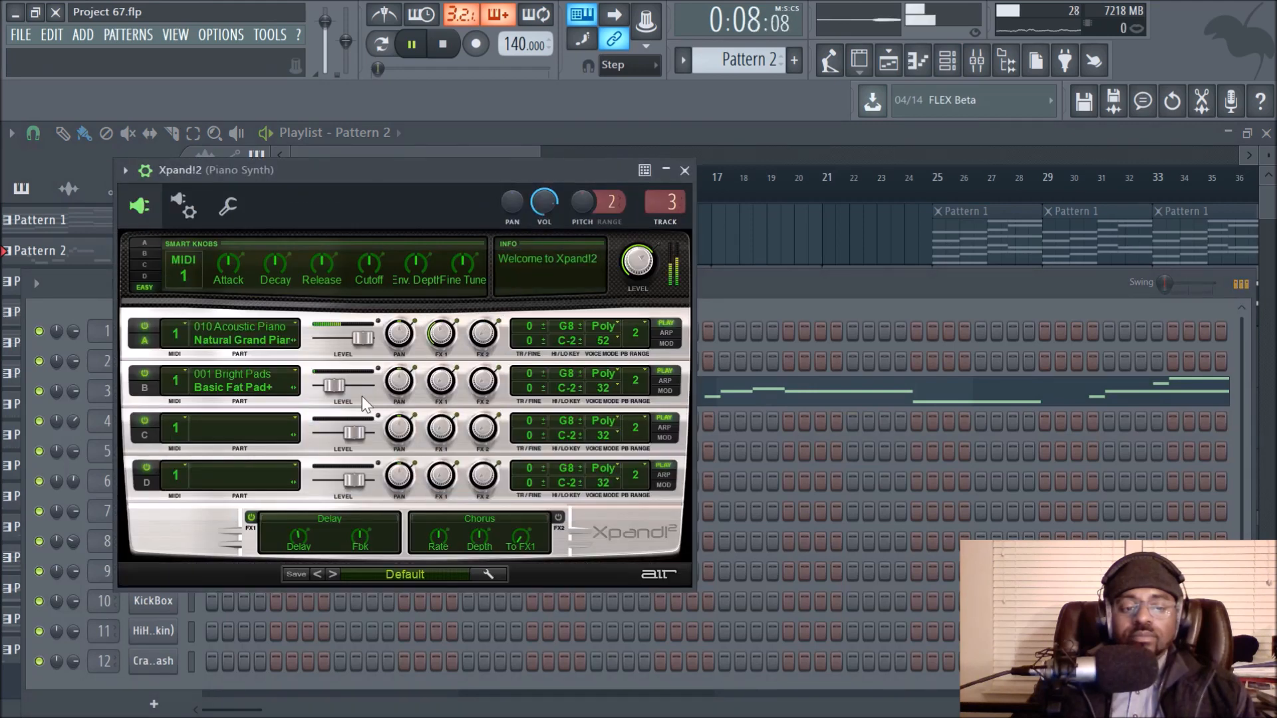
left_click(685, 170)
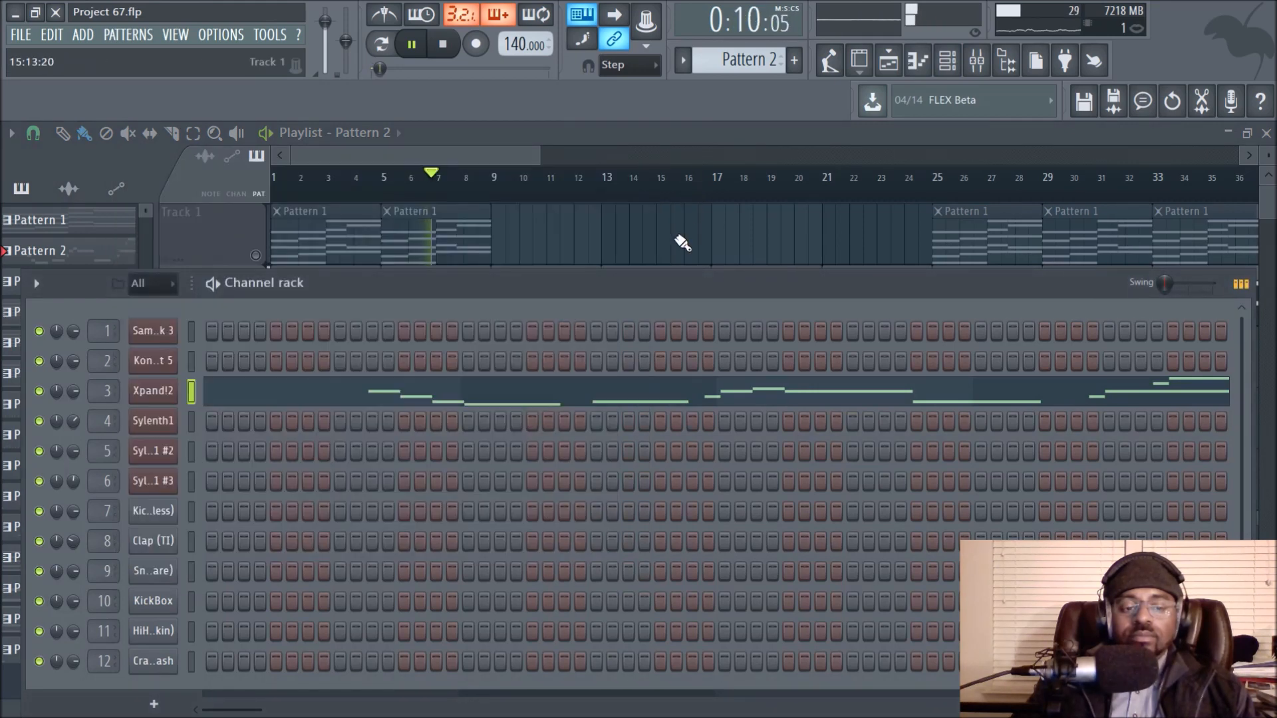
key("F6")
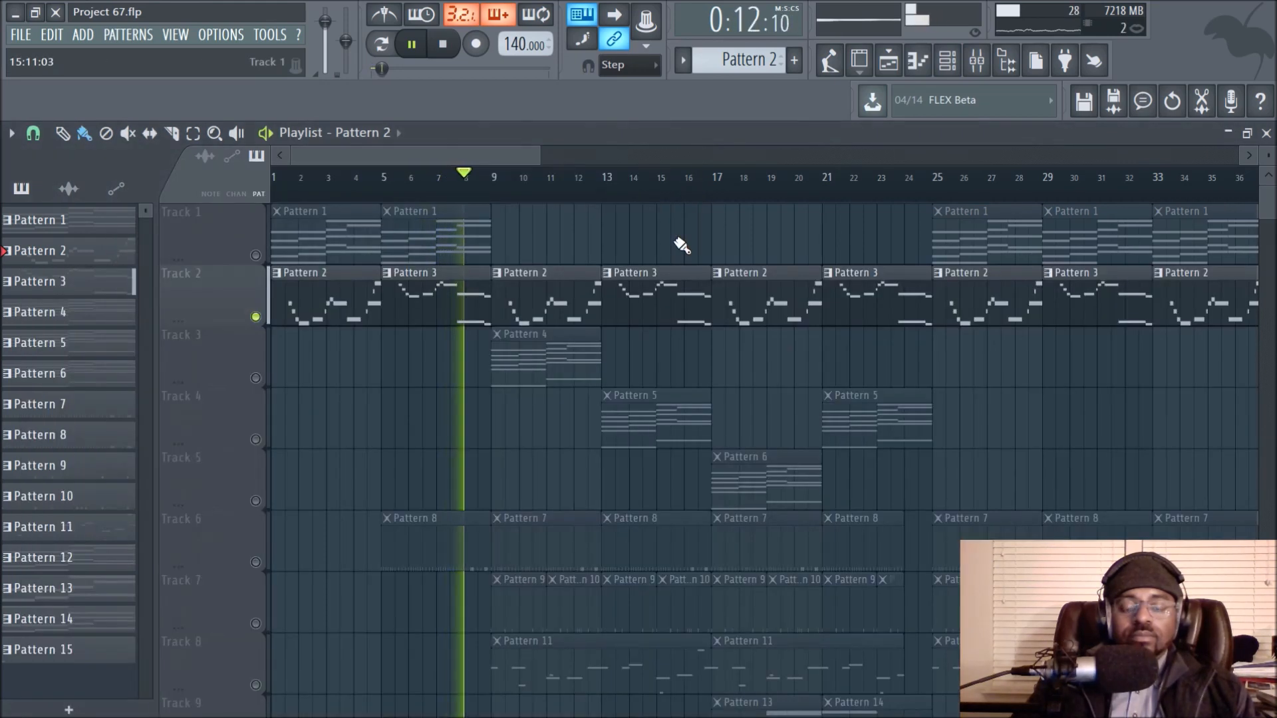
key("space")
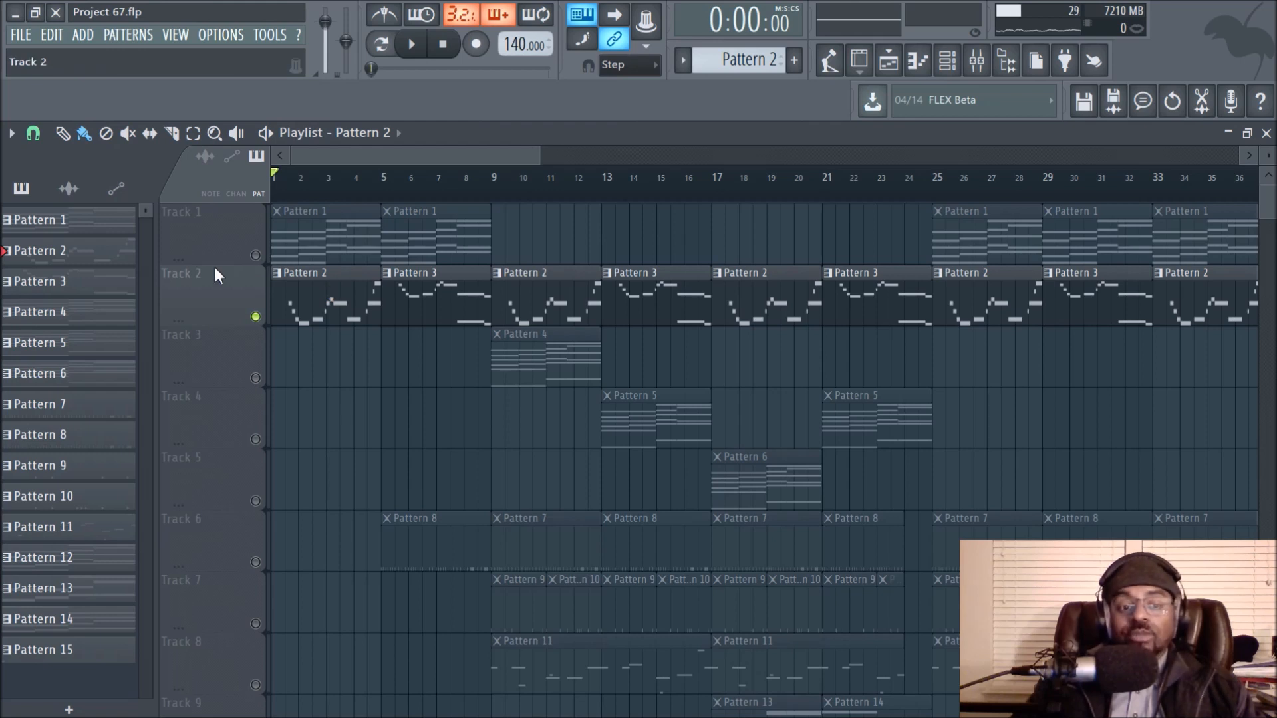
Step: Unmute Track 1 and play it together with Track 2, and stop playback
left_click(255, 255)
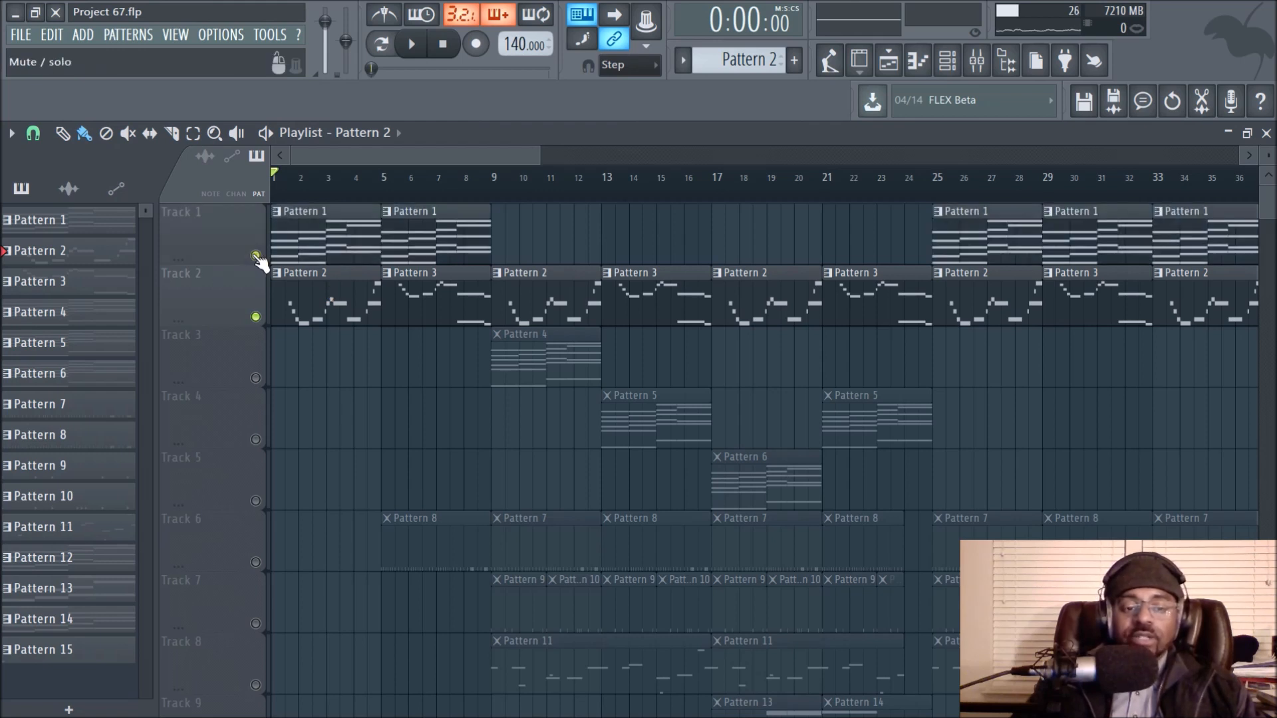
key("space")
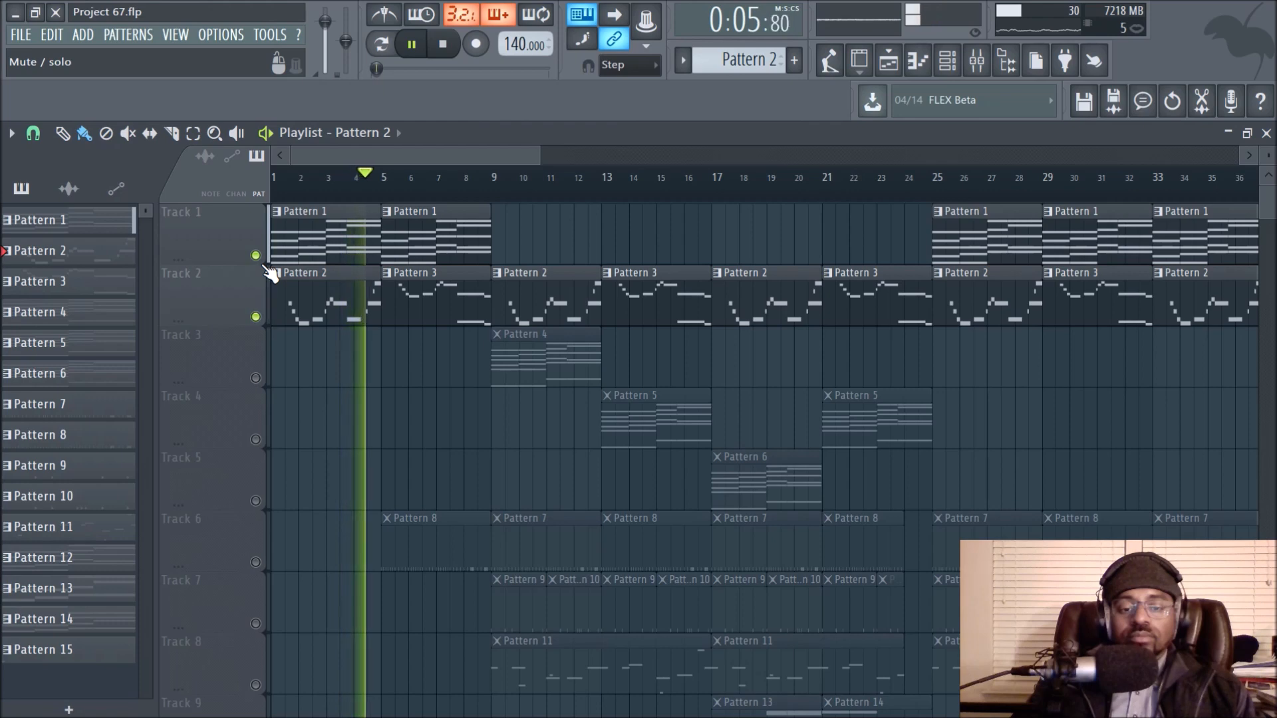
key("space")
Step: Examine Pattern 2's melody notes and the snap options in the piano roll, and return to the playlist
double_click(325, 310)
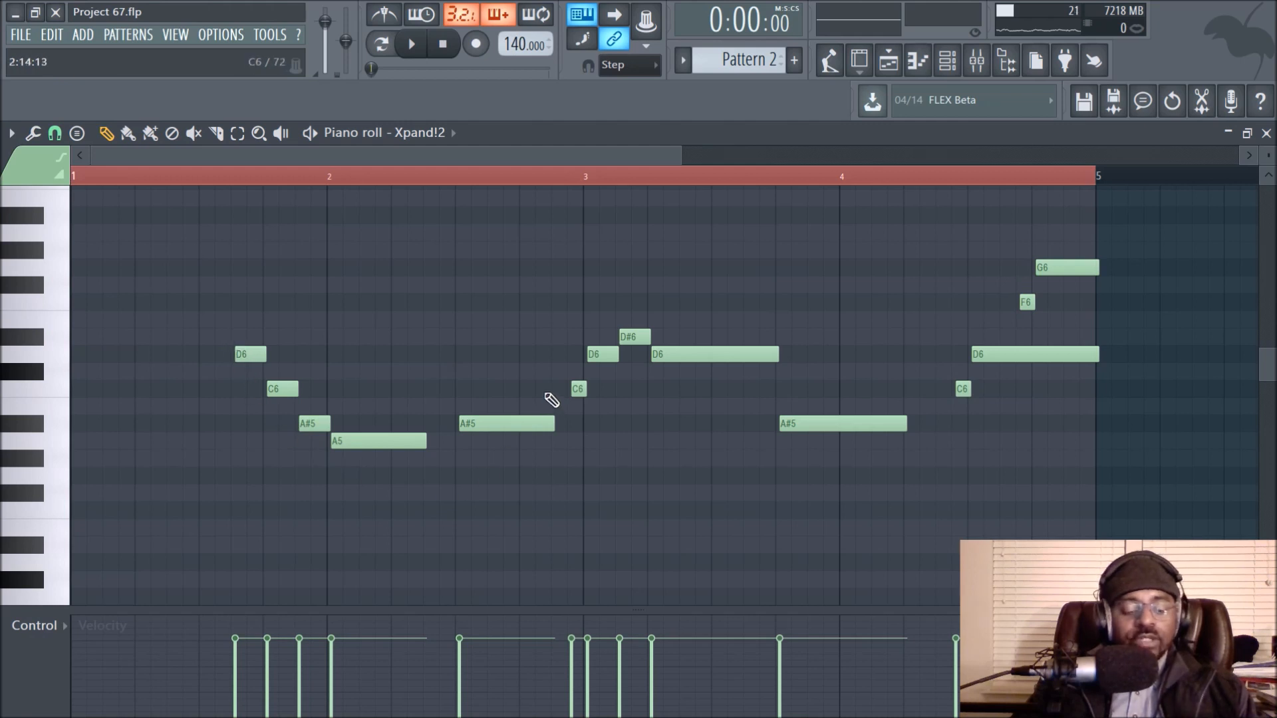
key("ctrl+a")
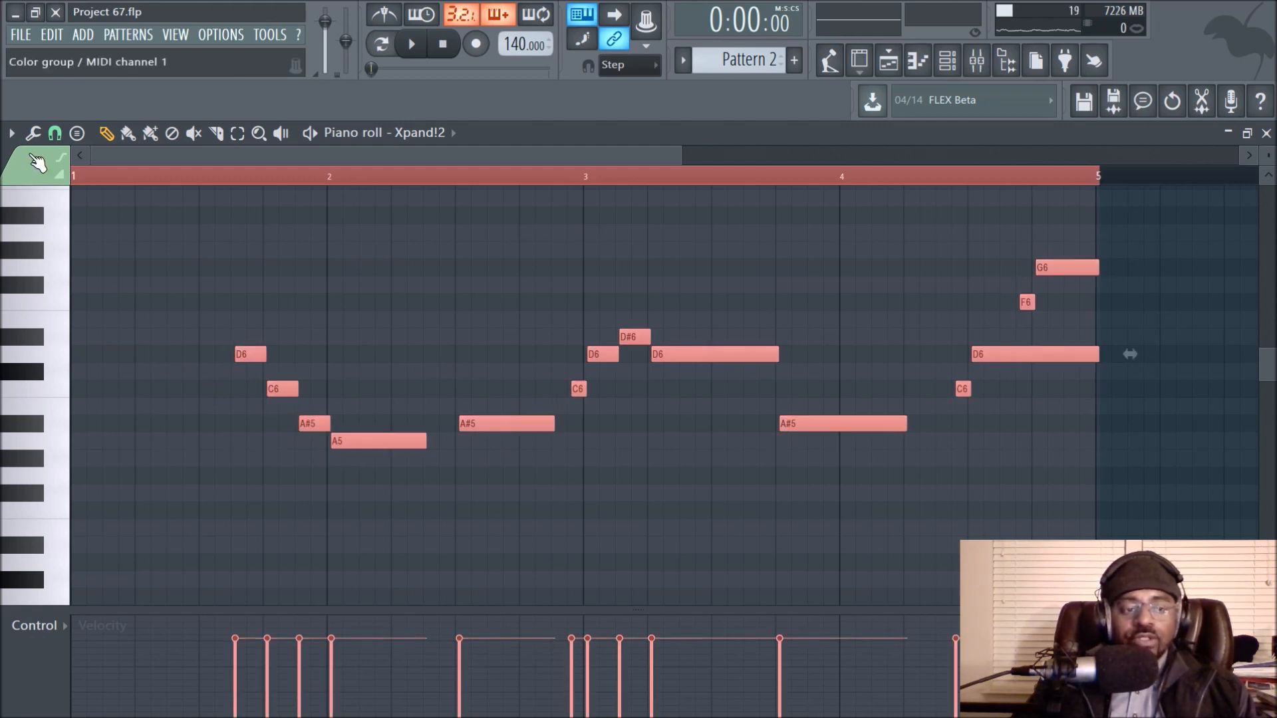
left_click(55, 136)
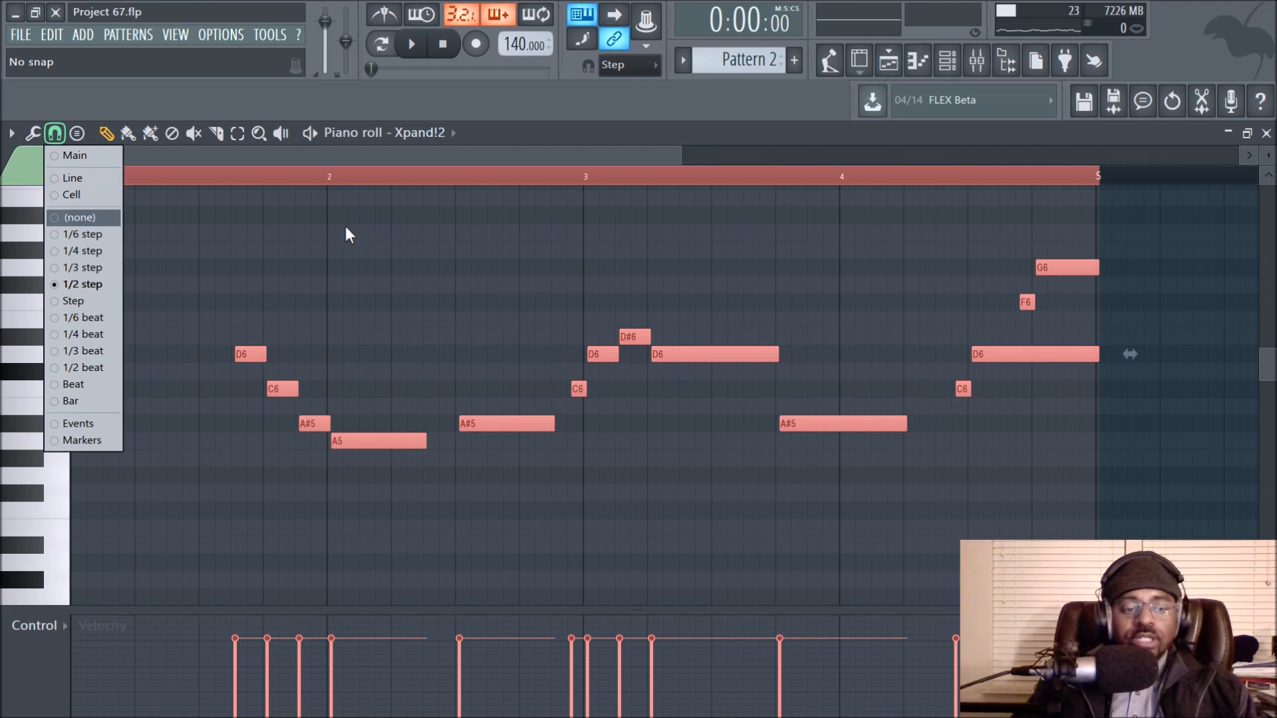
left_click(372, 231)
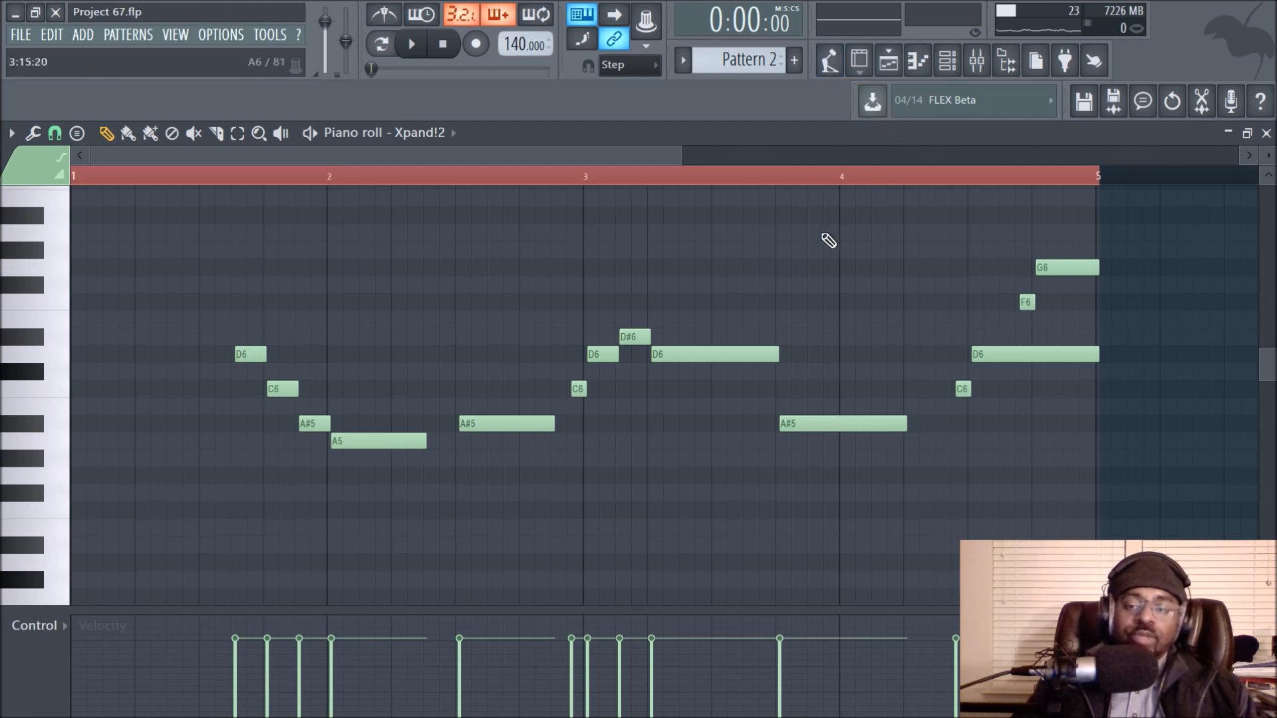
left_click(888, 61)
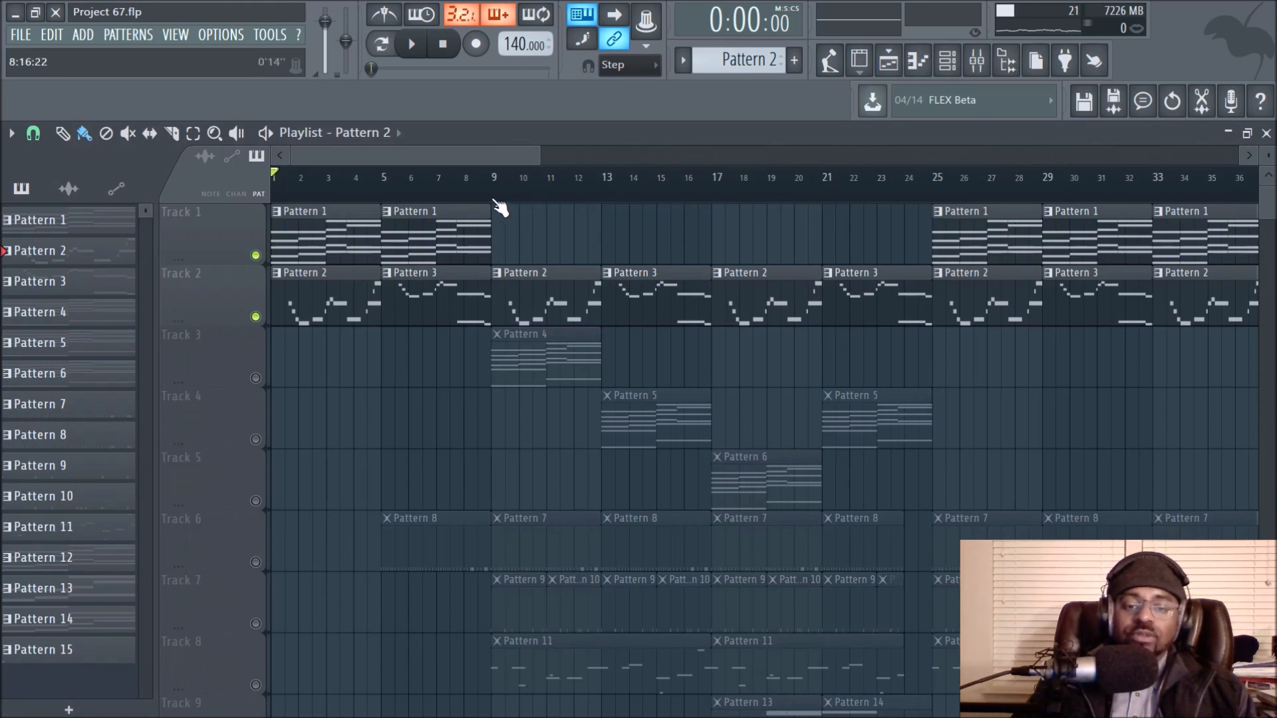
Step: Move the playhead to bar 9, review all of Pattern 1's chords in the piano roll, and return to the playlist
left_click(494, 173)
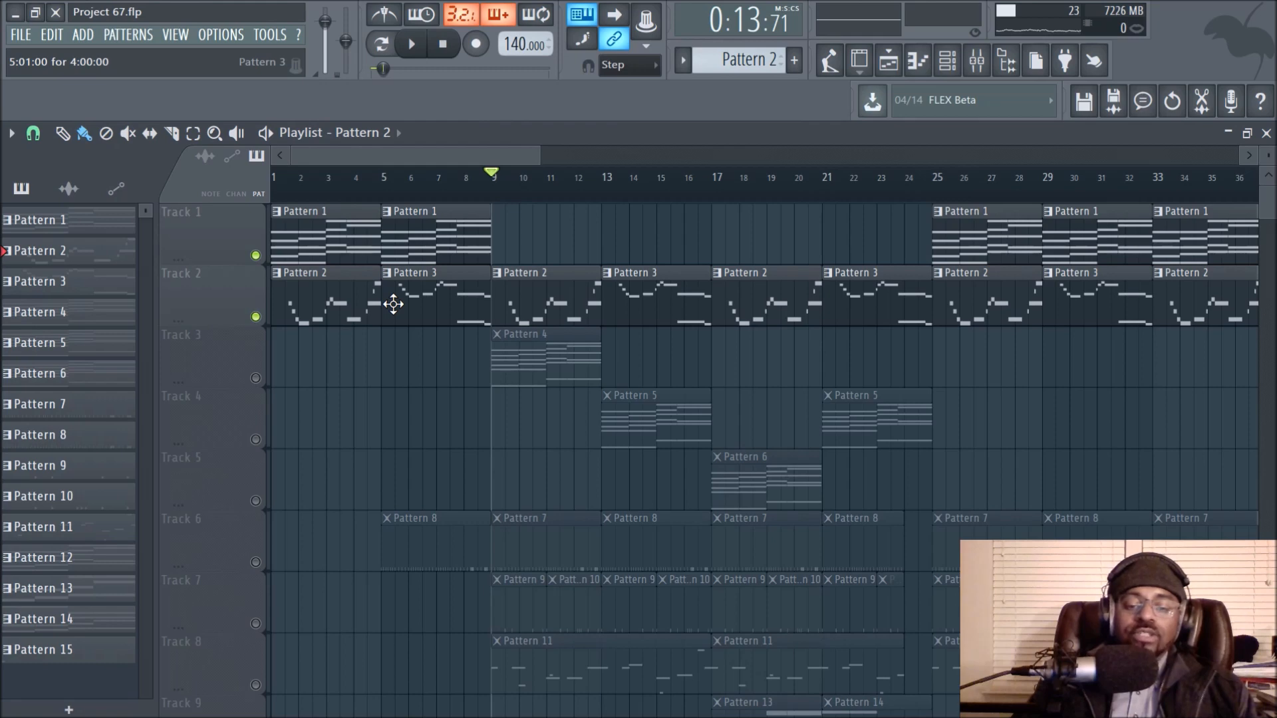
double_click(321, 242)
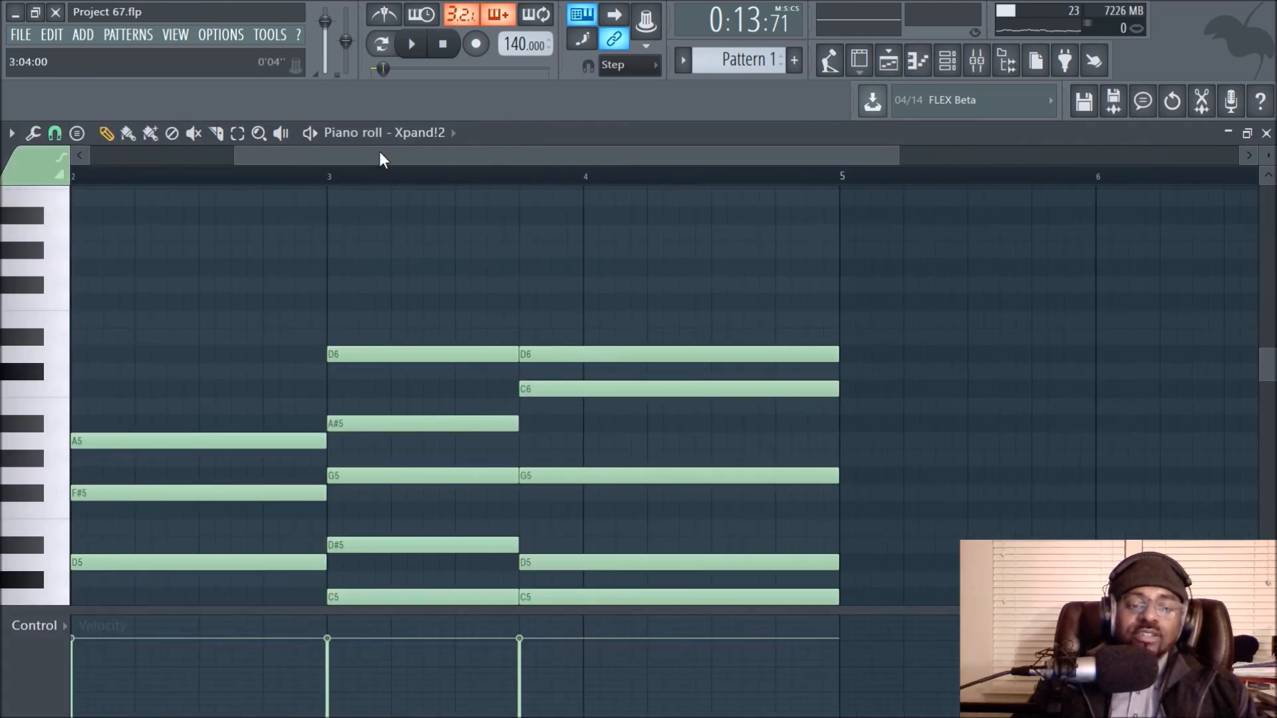
left_click_drag(380, 160, 235, 159)
scroll(179, 359, "down", 4)
scroll(266, 365, "up", 1)
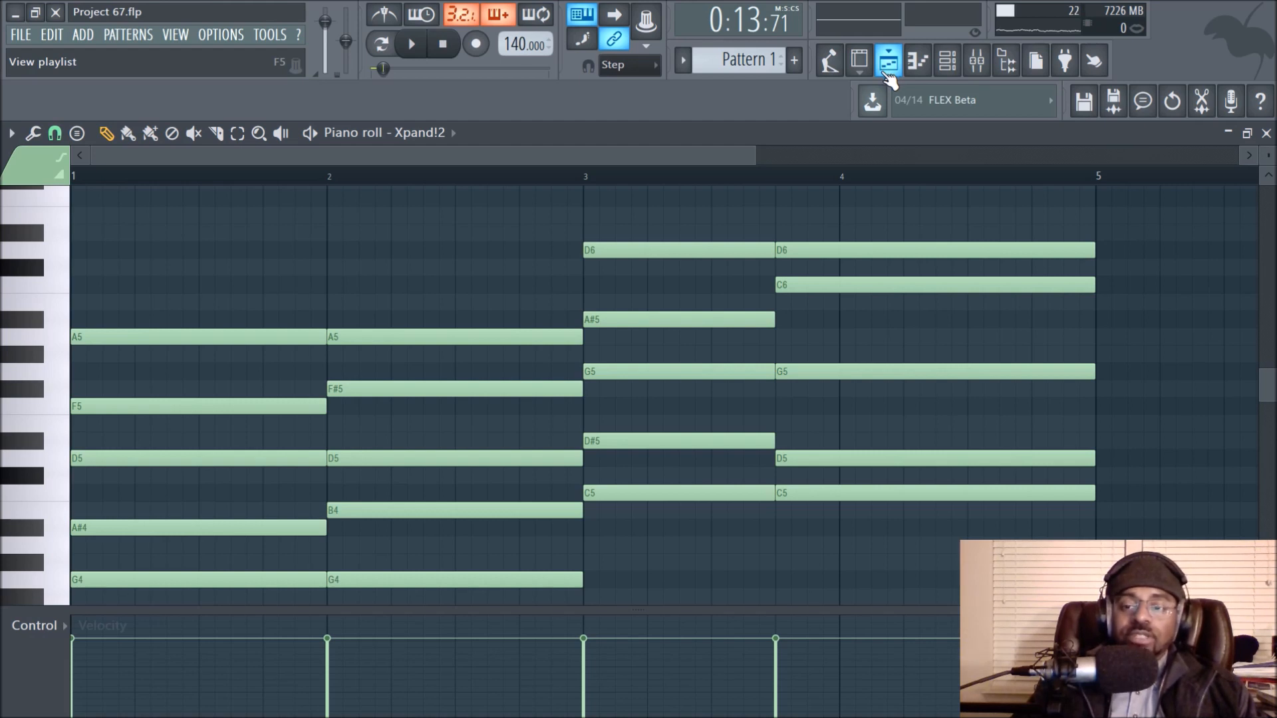
left_click(888, 72)
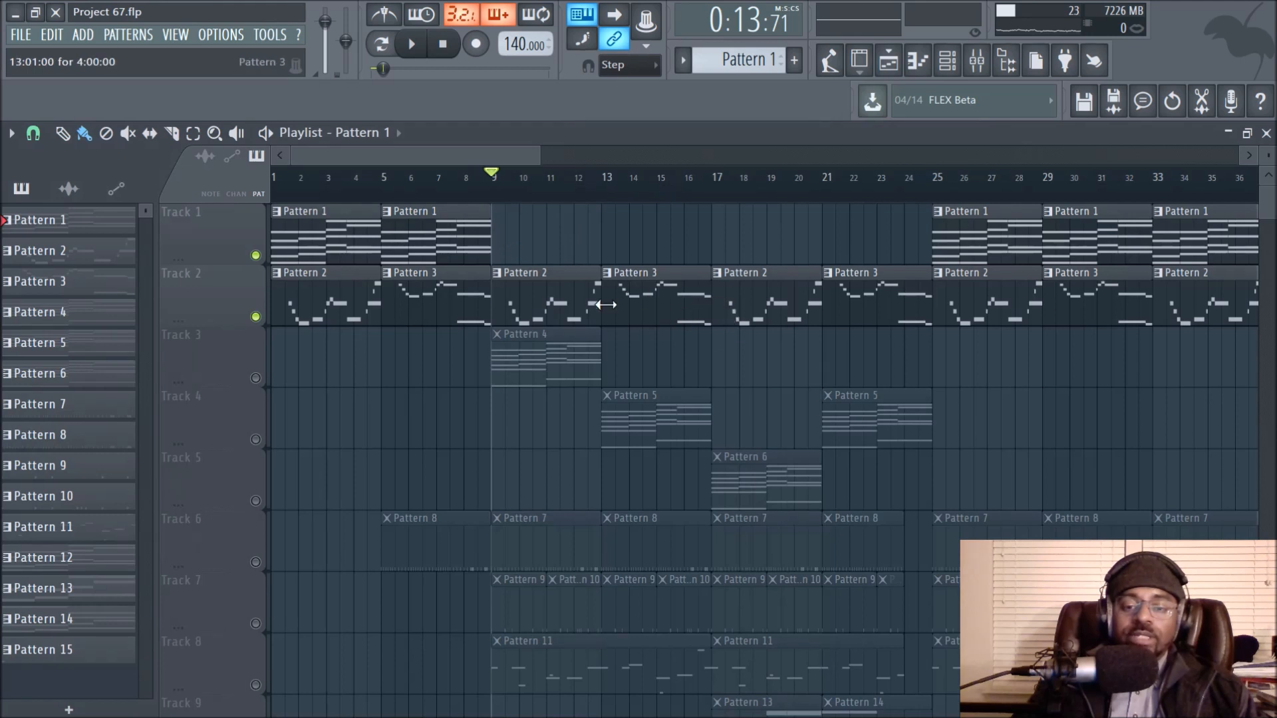
Step: Solo Track 3, select its Pattern 4 clip and show the pattern's channels in the channel rack
left_click(256, 378, "ctrl")
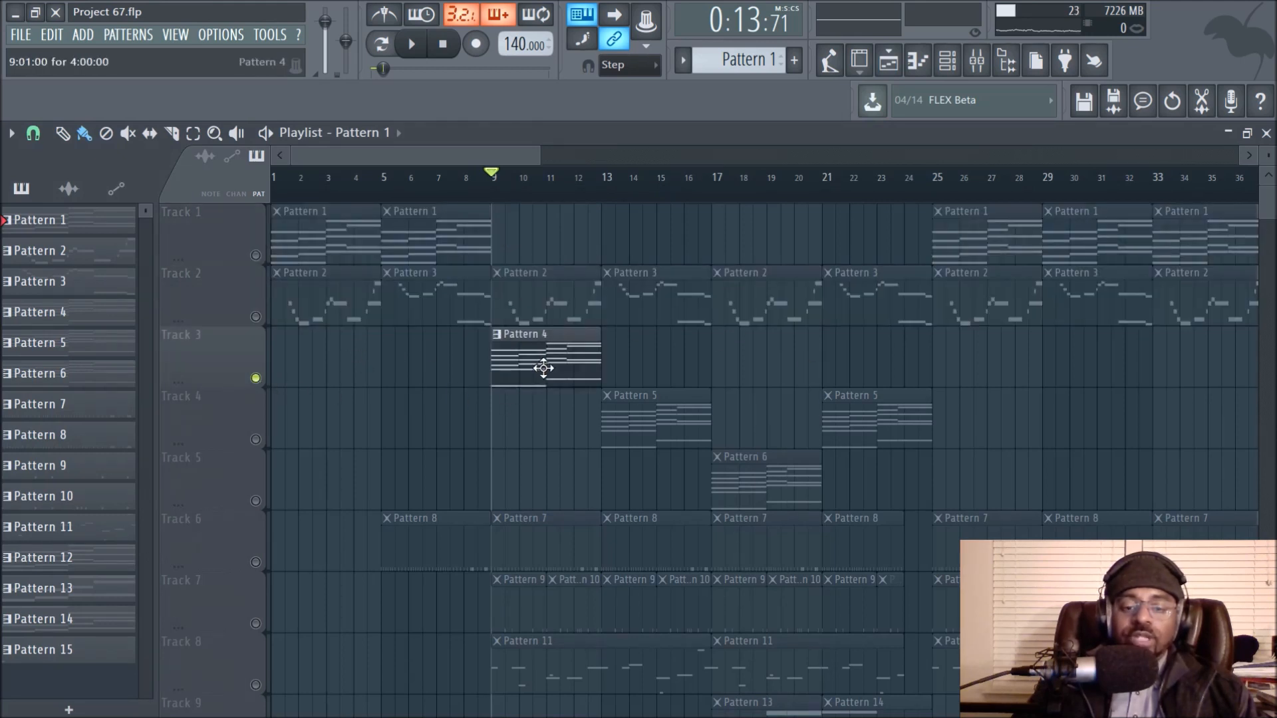
scroll(556, 194, "up", 3)
left_click(565, 353)
left_click(947, 60)
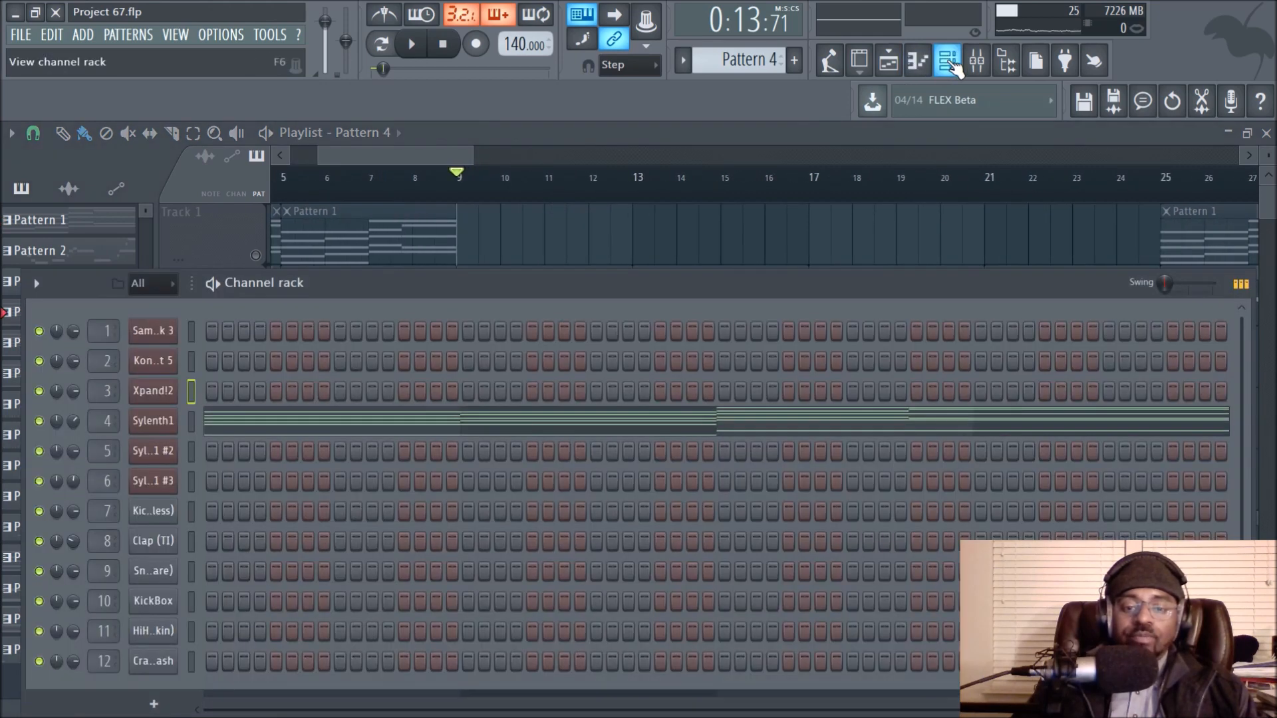
Step: Check the Xpand!2 instrument and close it, and open the Sylenth1 channel's synth interface
left_click(153, 390)
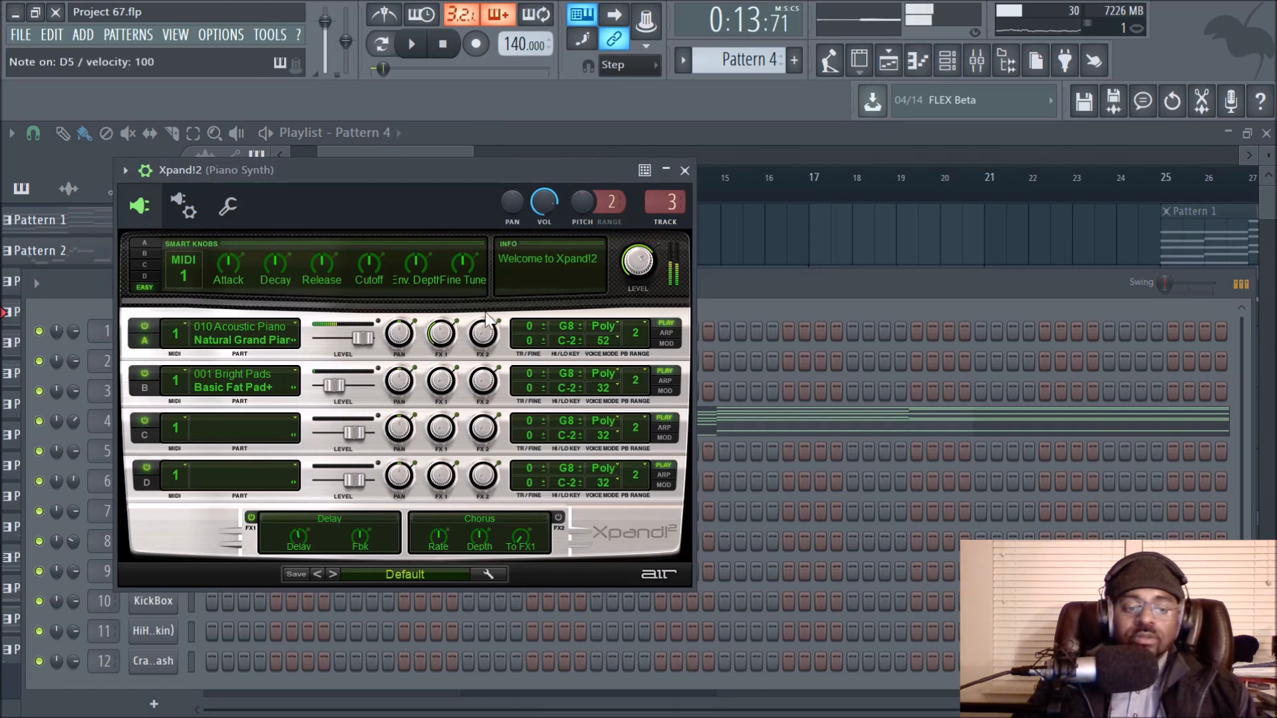
left_click(685, 171)
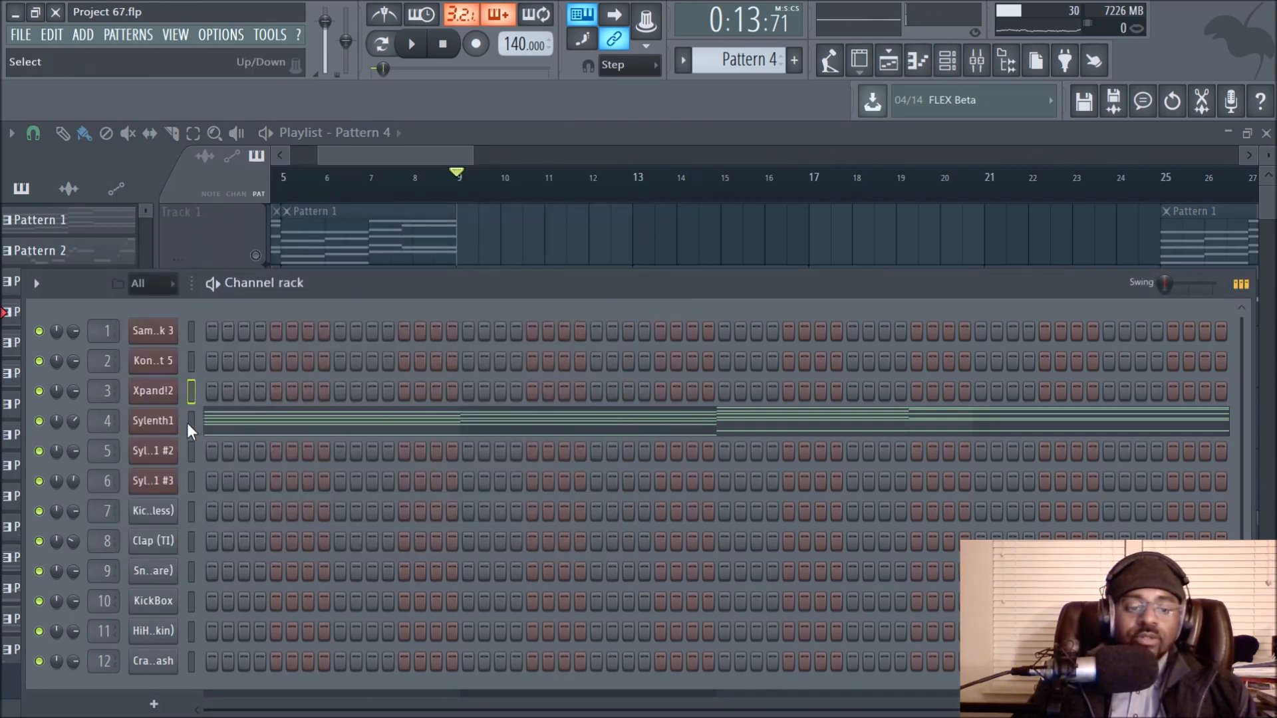
left_click(163, 425)
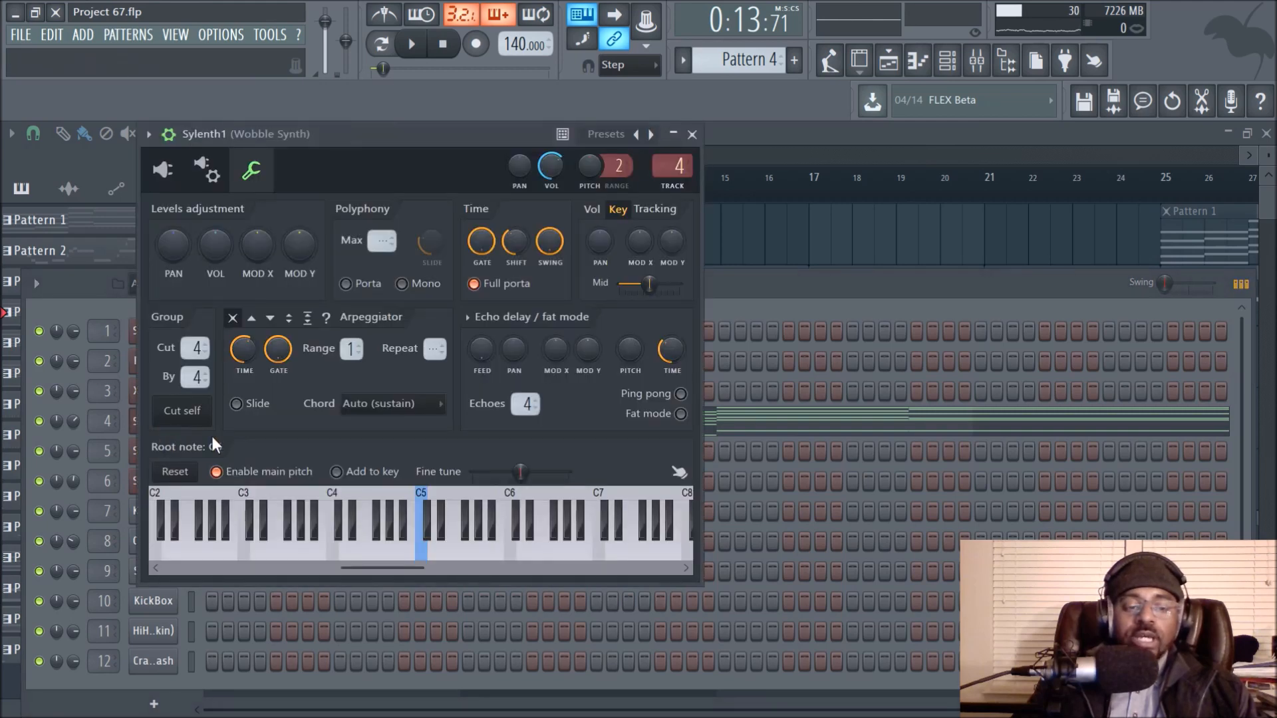
left_click(162, 170)
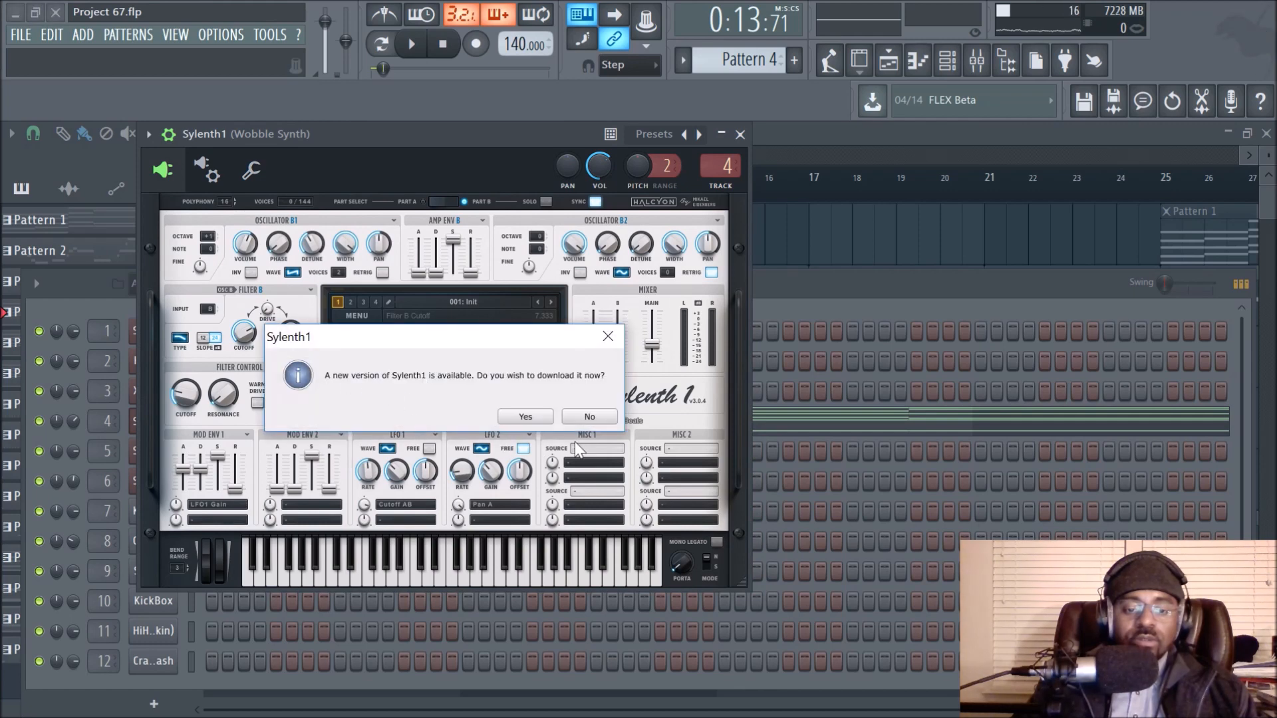
Step: Decline the Sylenth1 update download, then close the synth interface and the channel rack to return to the playlist
left_click(590, 416)
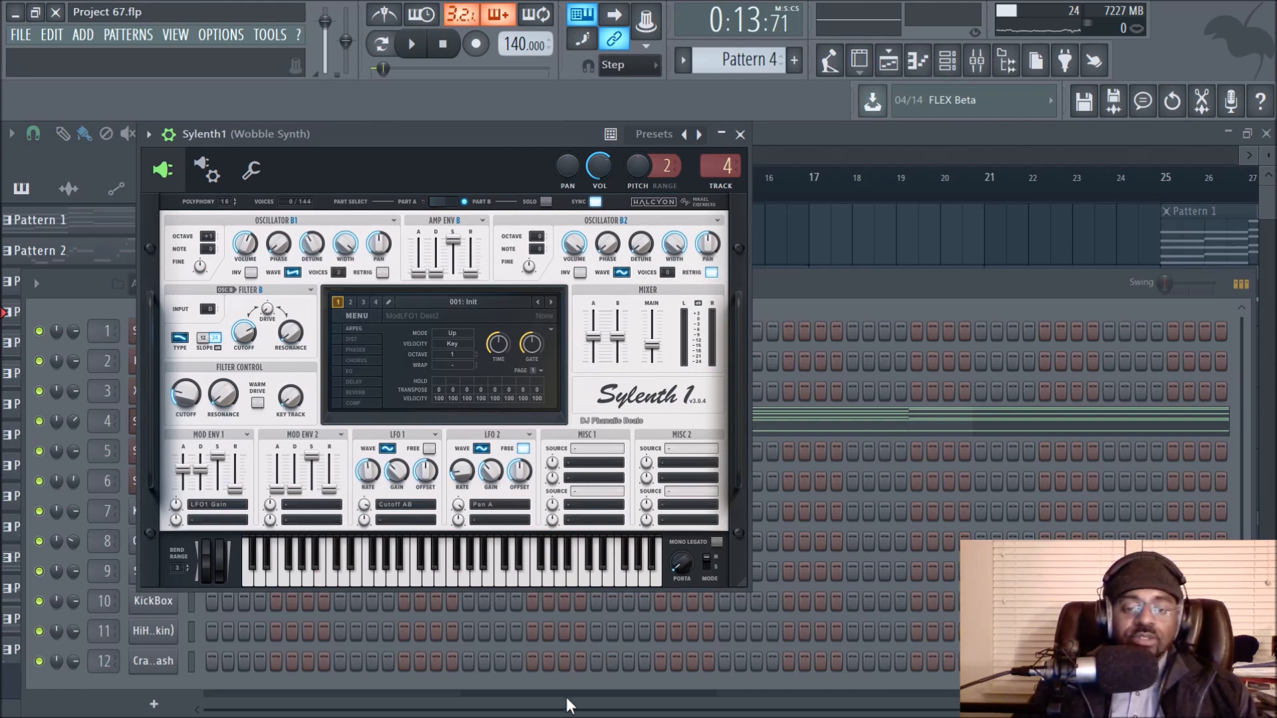
left_click(744, 135)
left_click(763, 251)
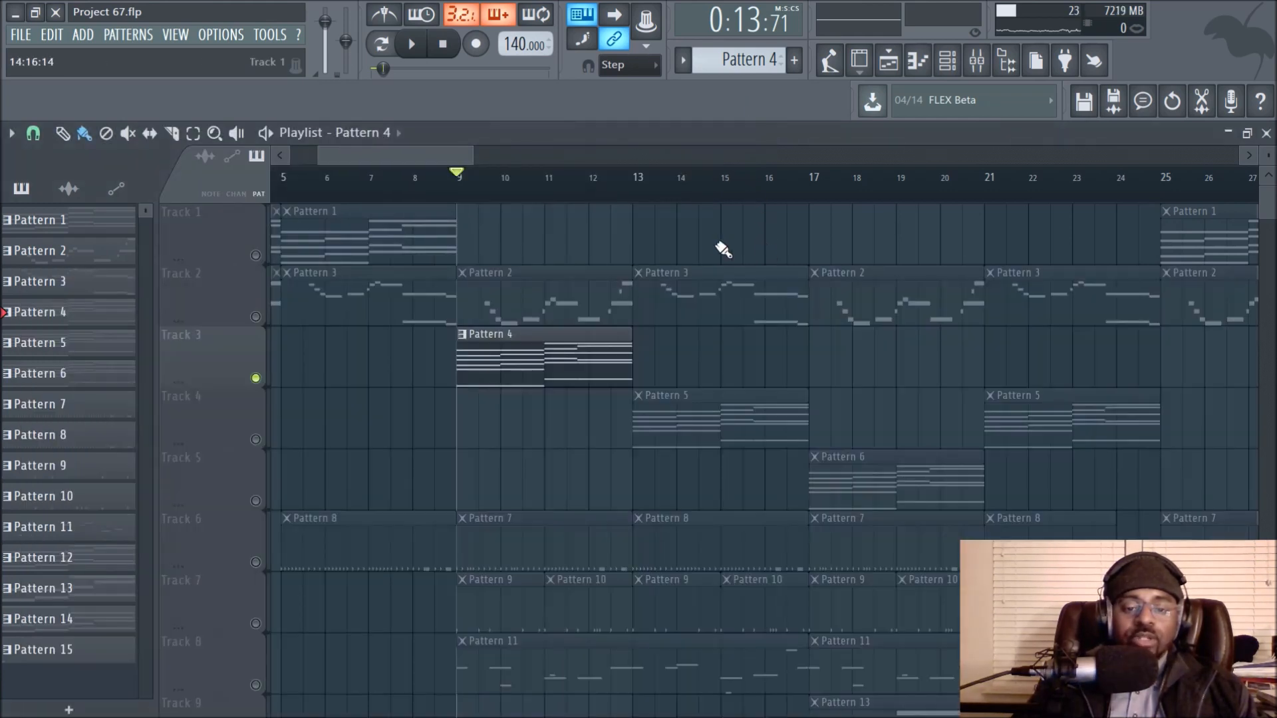
Step: Play Track 3's soloed Pattern 4 from bar 9, stop playback, and unmute Track 4
key("space")
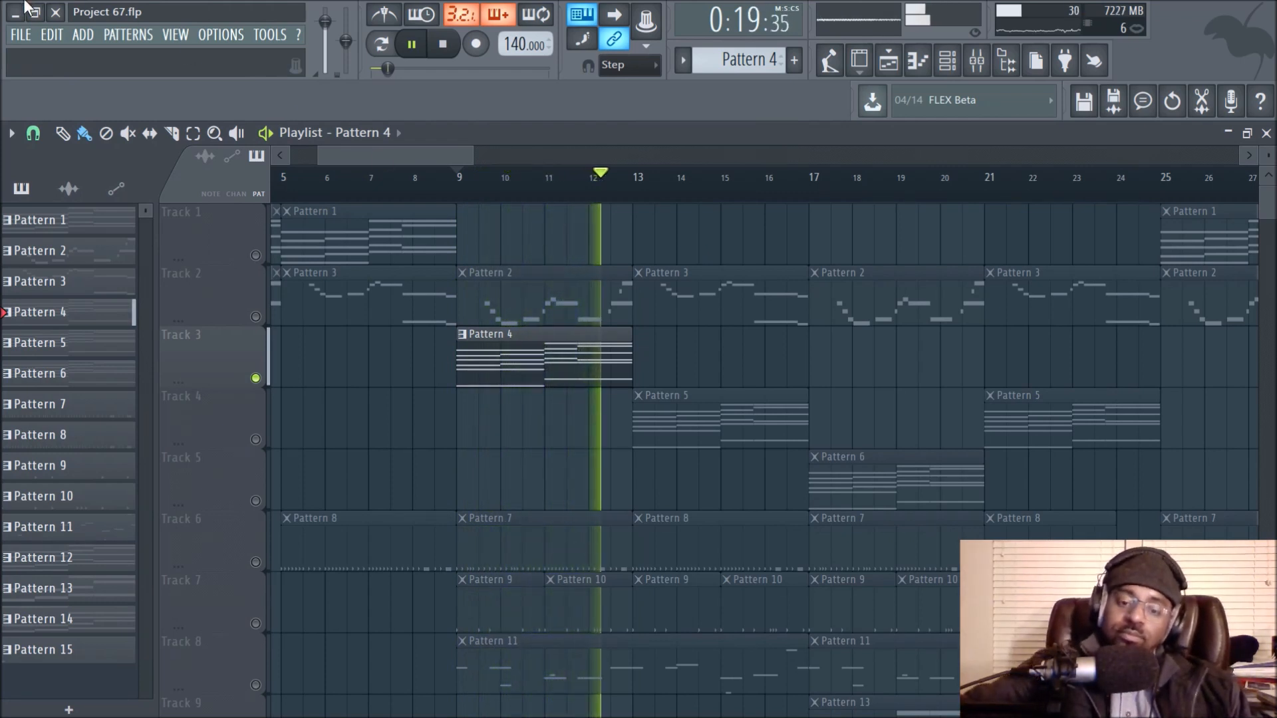
key("space")
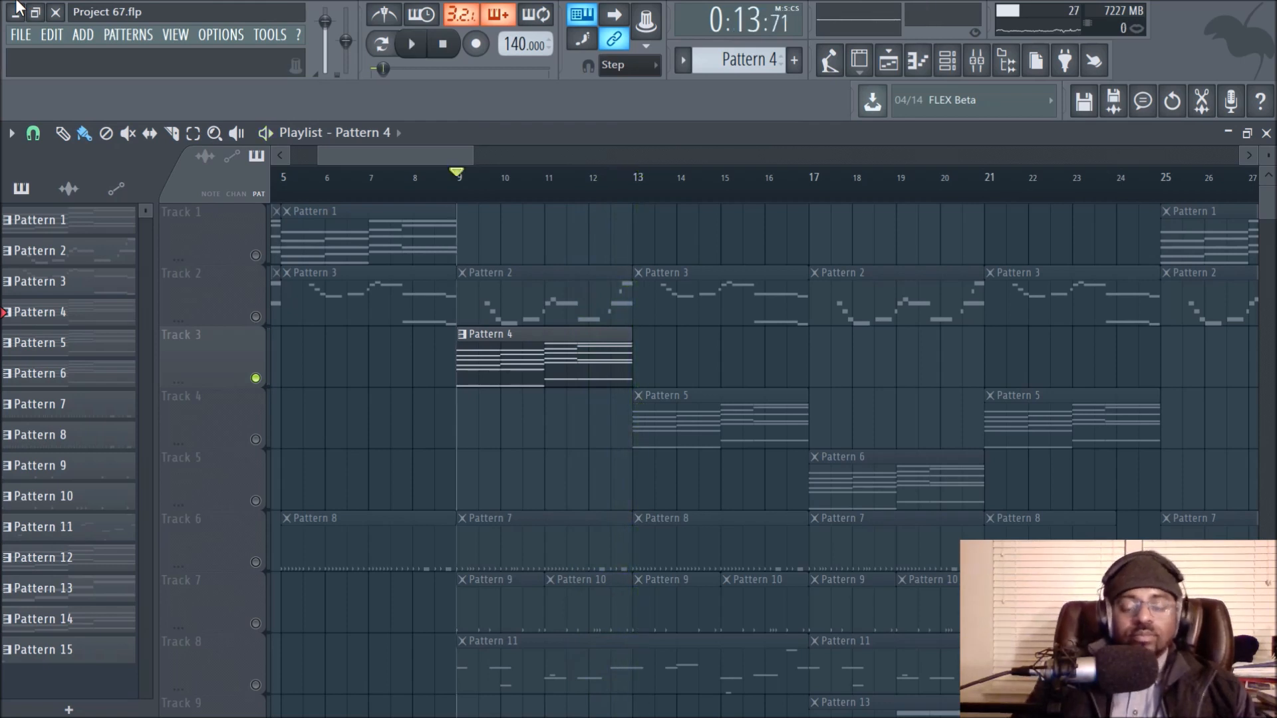
left_click(255, 439)
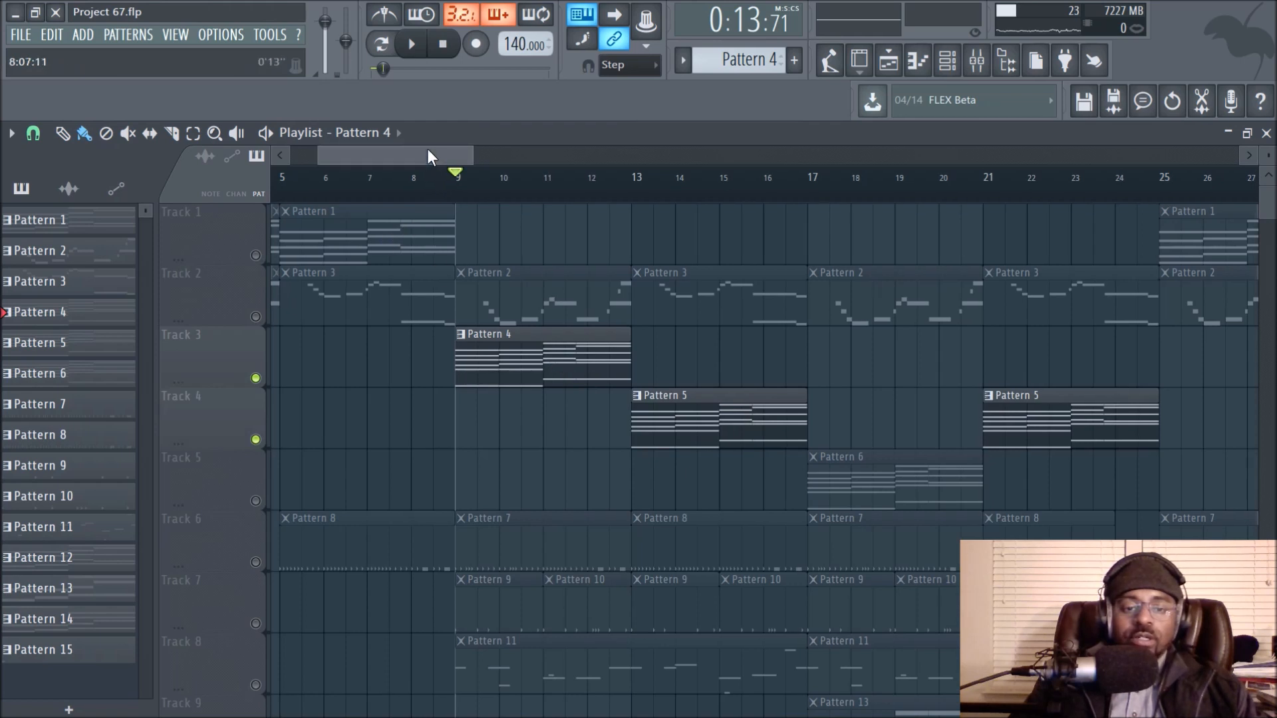
Step: Review Pattern 1's Xpand!2 chords in the piano roll and return to the playlist
left_click_drag(433, 156, 405, 156)
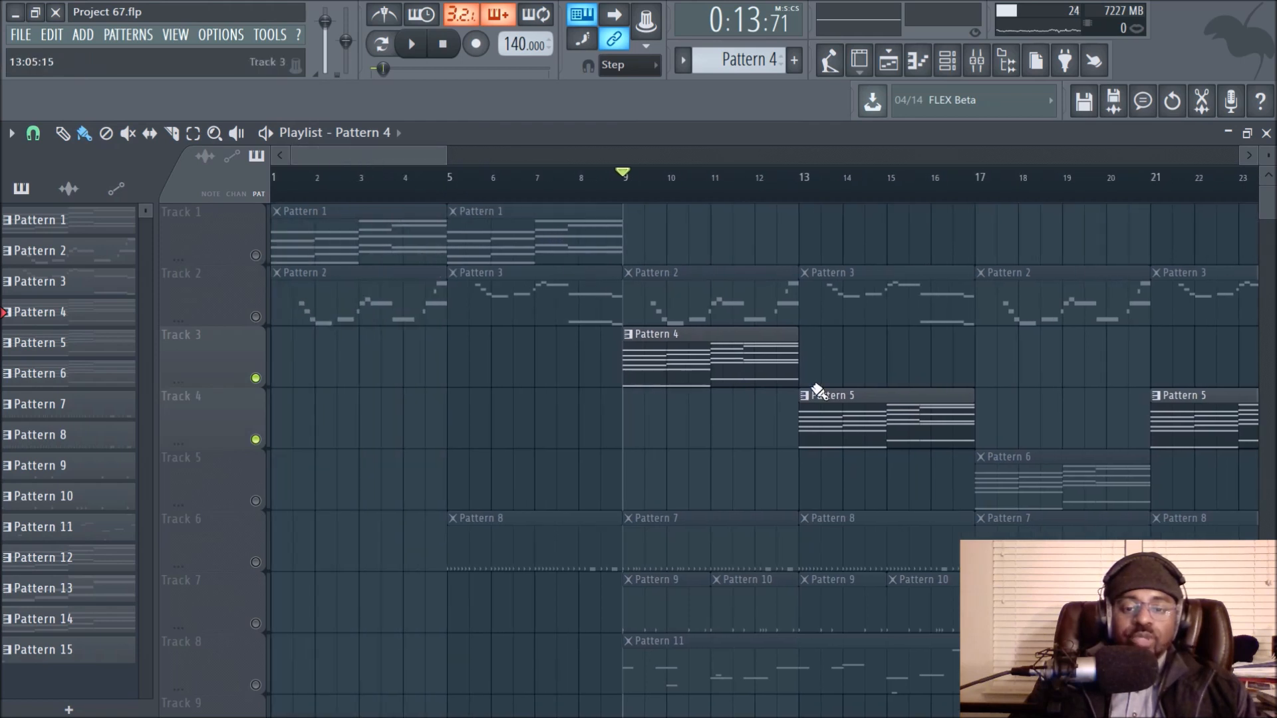
double_click(392, 241)
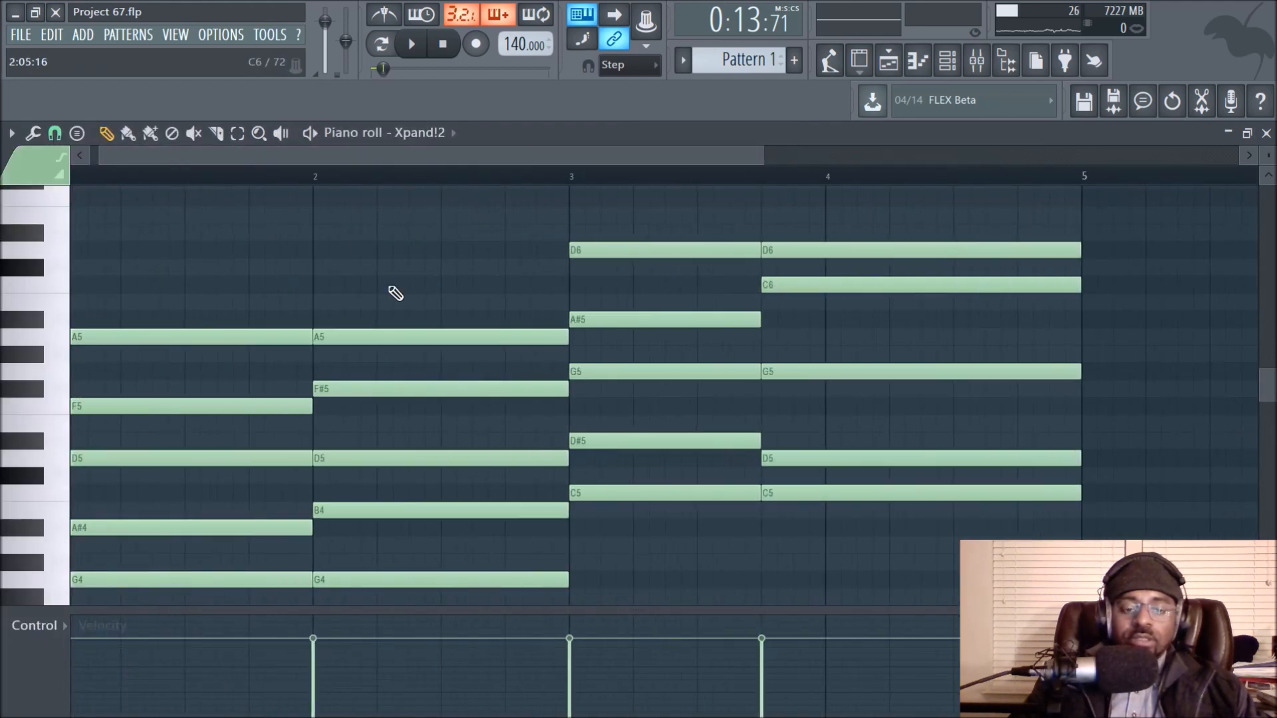
scroll(397, 295, "down", 1)
scroll(389, 286, "up", 1)
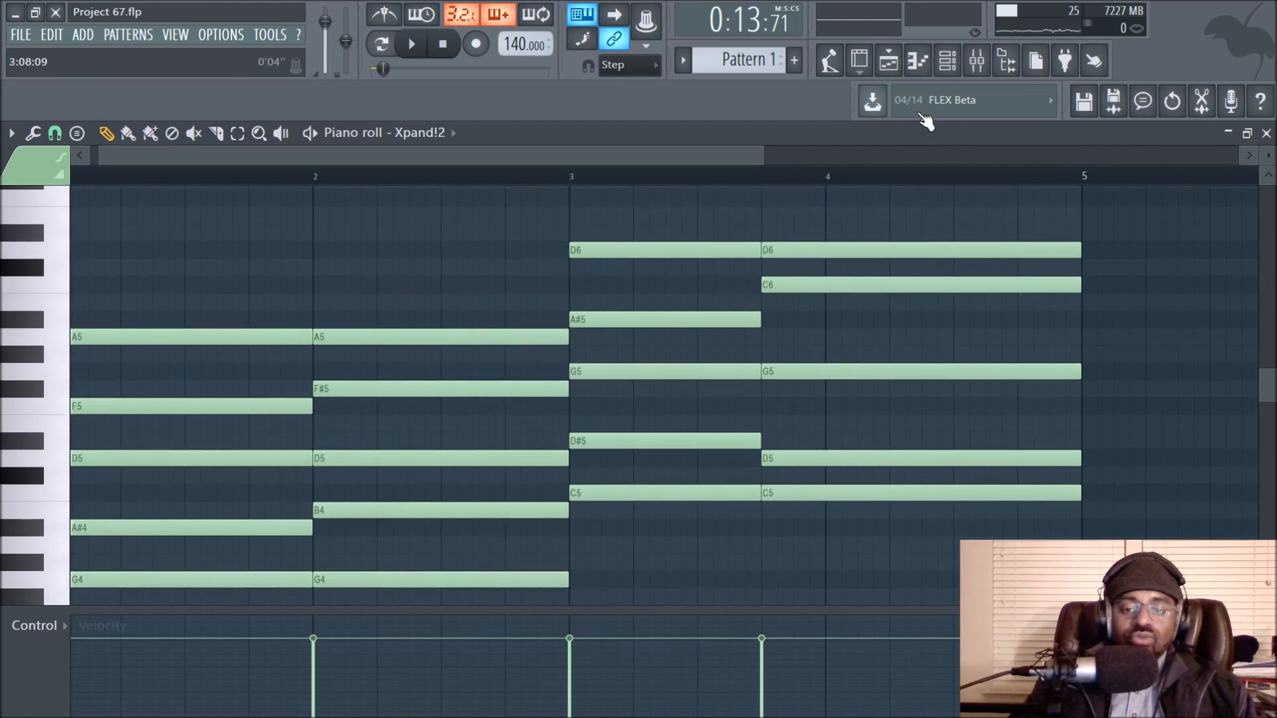
left_click(888, 60)
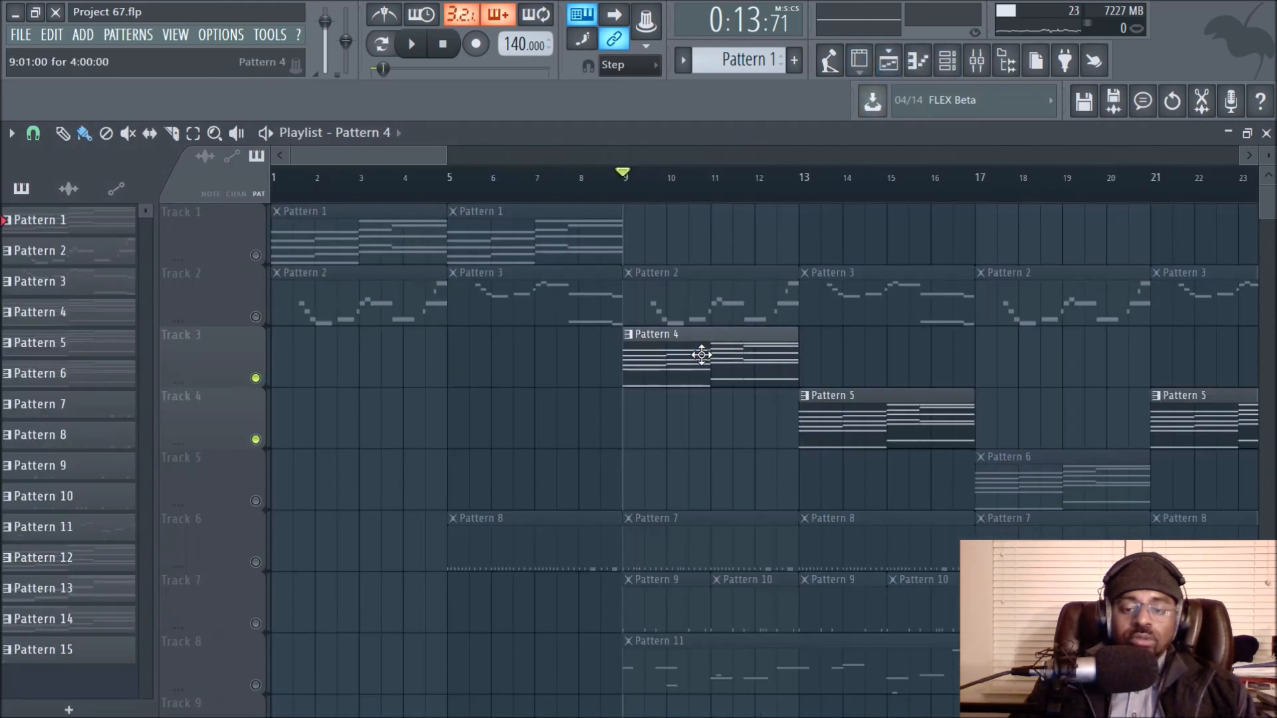
Step: Review Pattern 4's Sylenth1 chords from bar 1 in the piano roll, check its channel in the channel rack, and return to the playlist
double_click(698, 356)
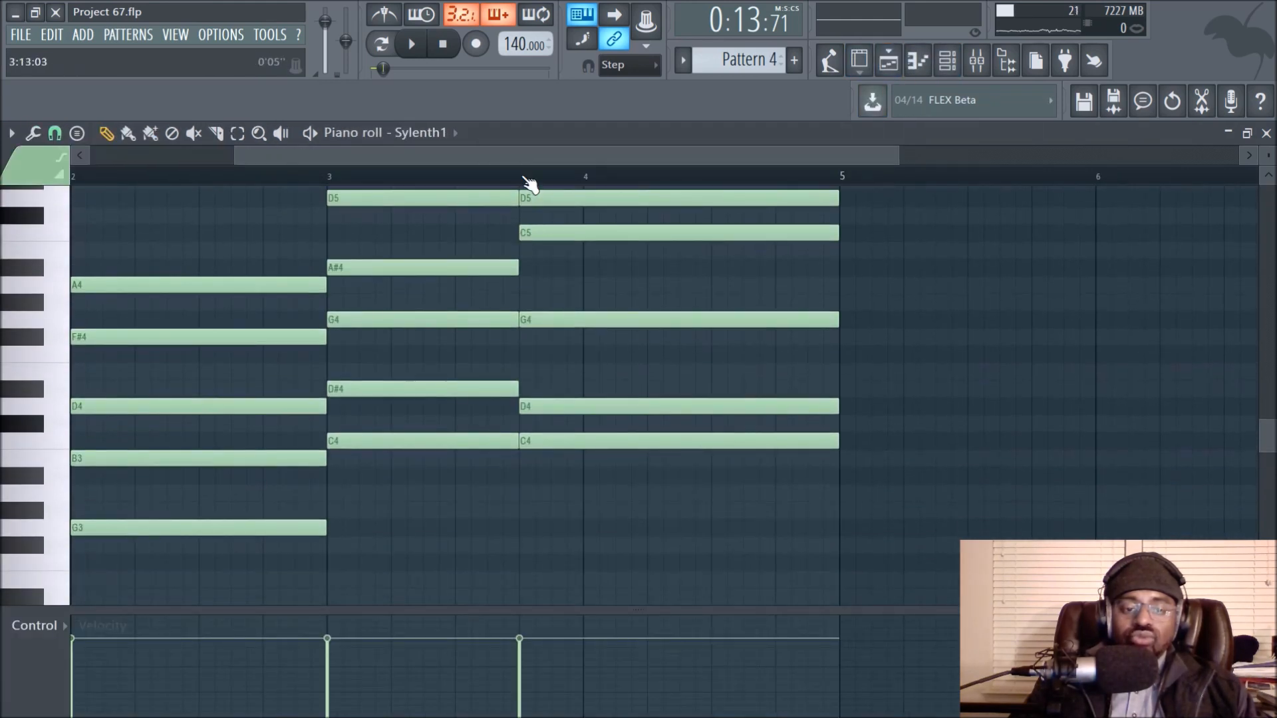
left_click(89, 159)
scroll(508, 285, "up", 1)
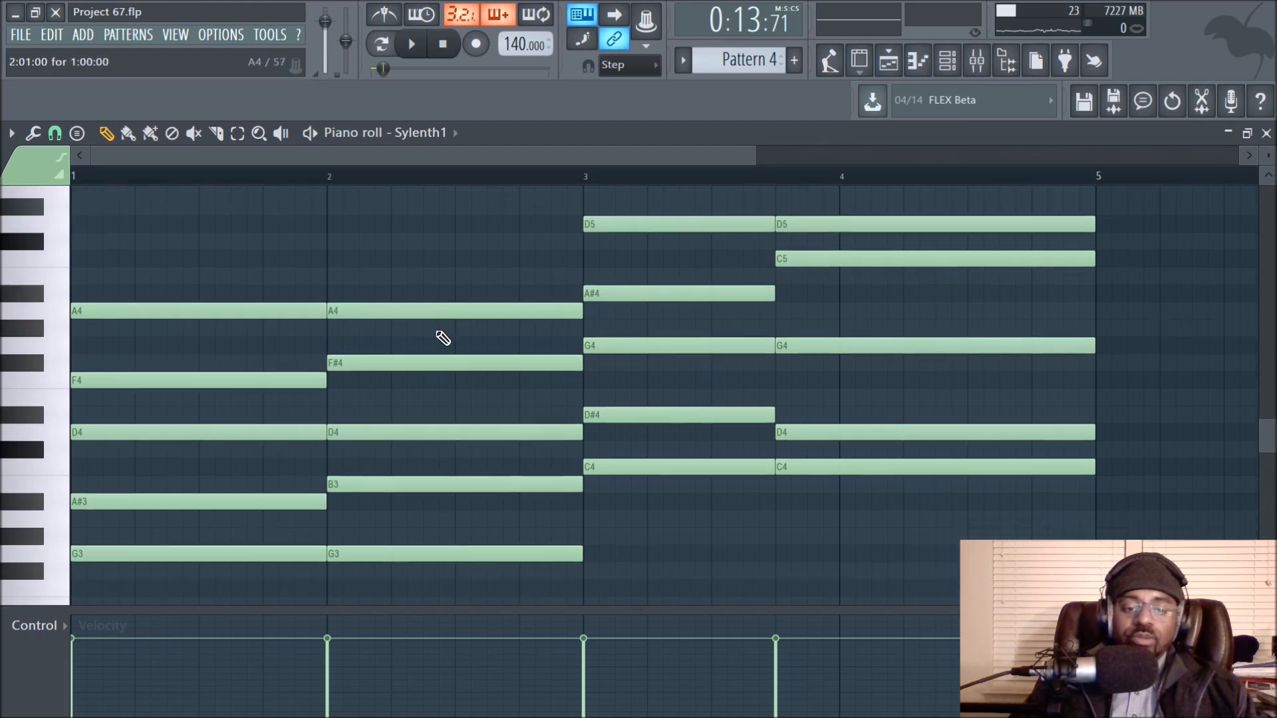
scroll(441, 336, "down", 2)
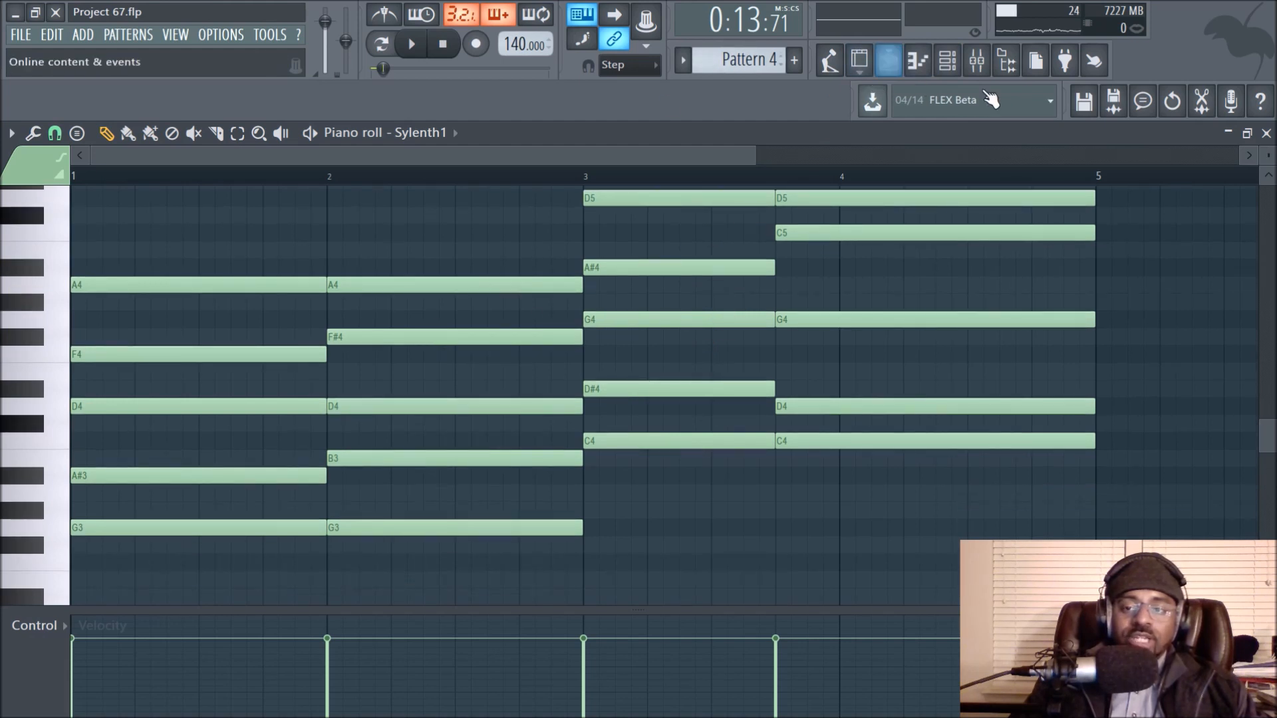
left_click(948, 65)
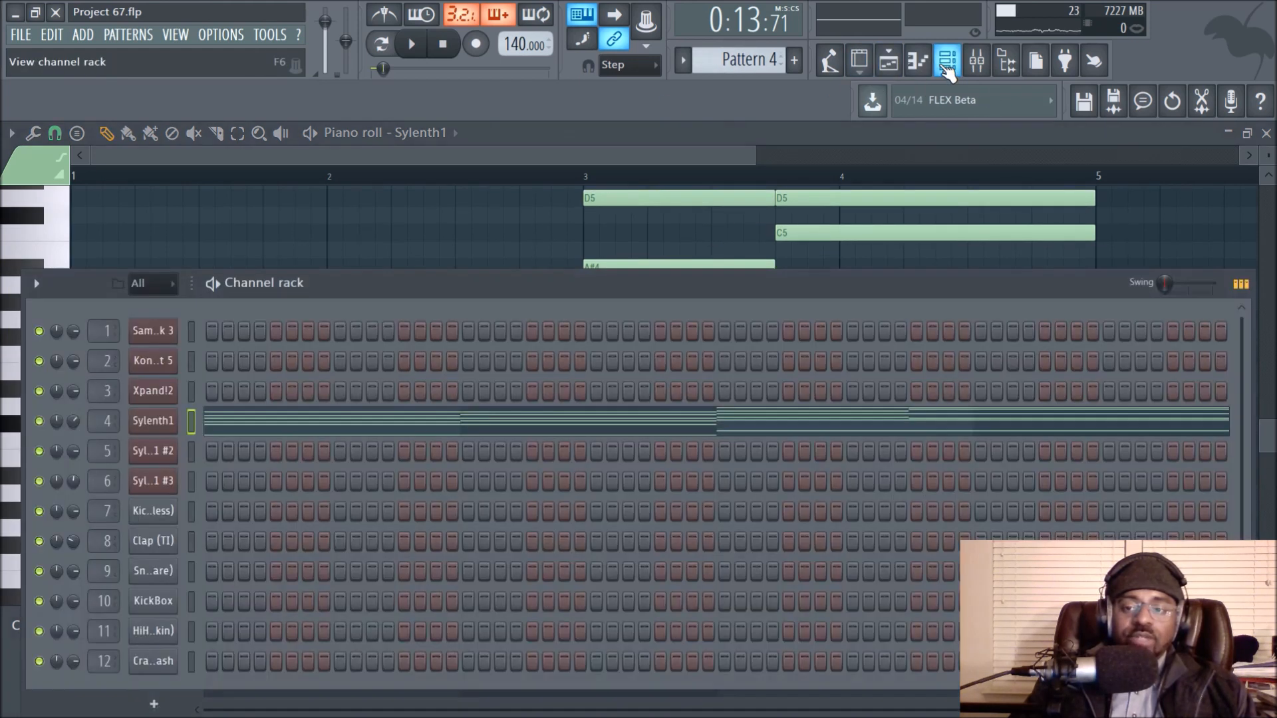
left_click(889, 61)
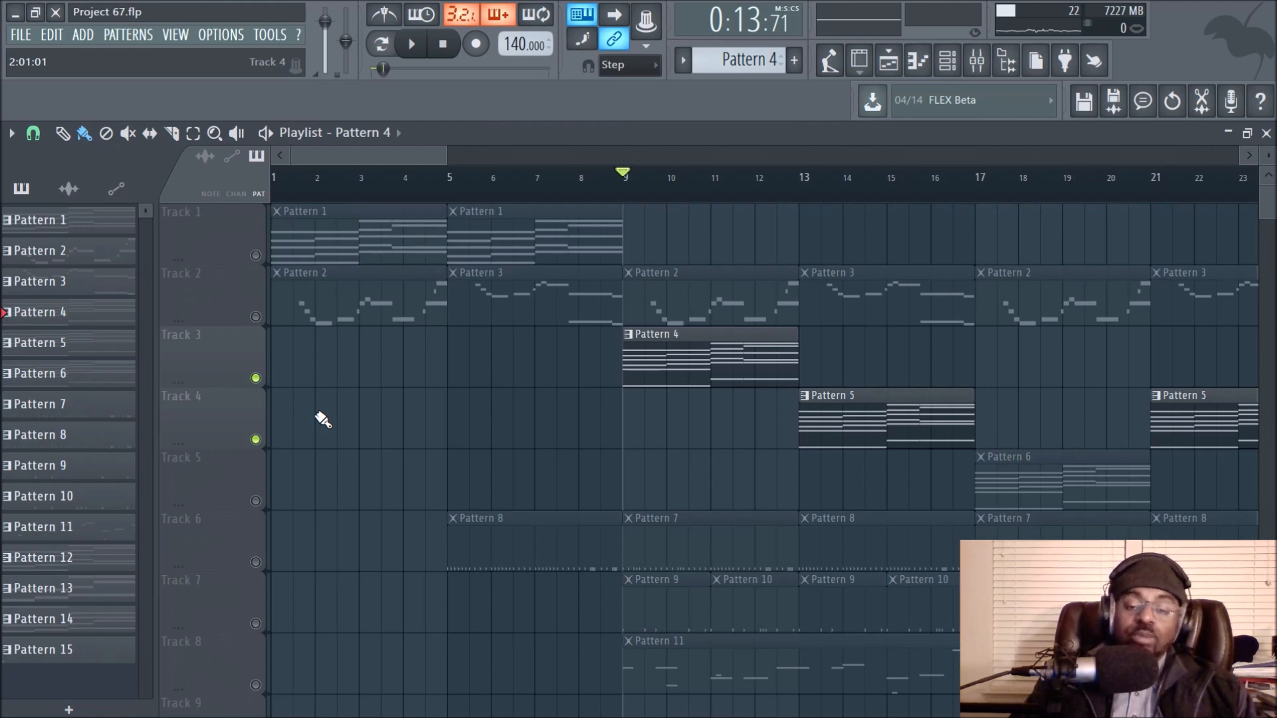
Step: Play Pattern 4 and Pattern 5 in sequence from bar 9, zoom the playlist out, and stop playback
key("space")
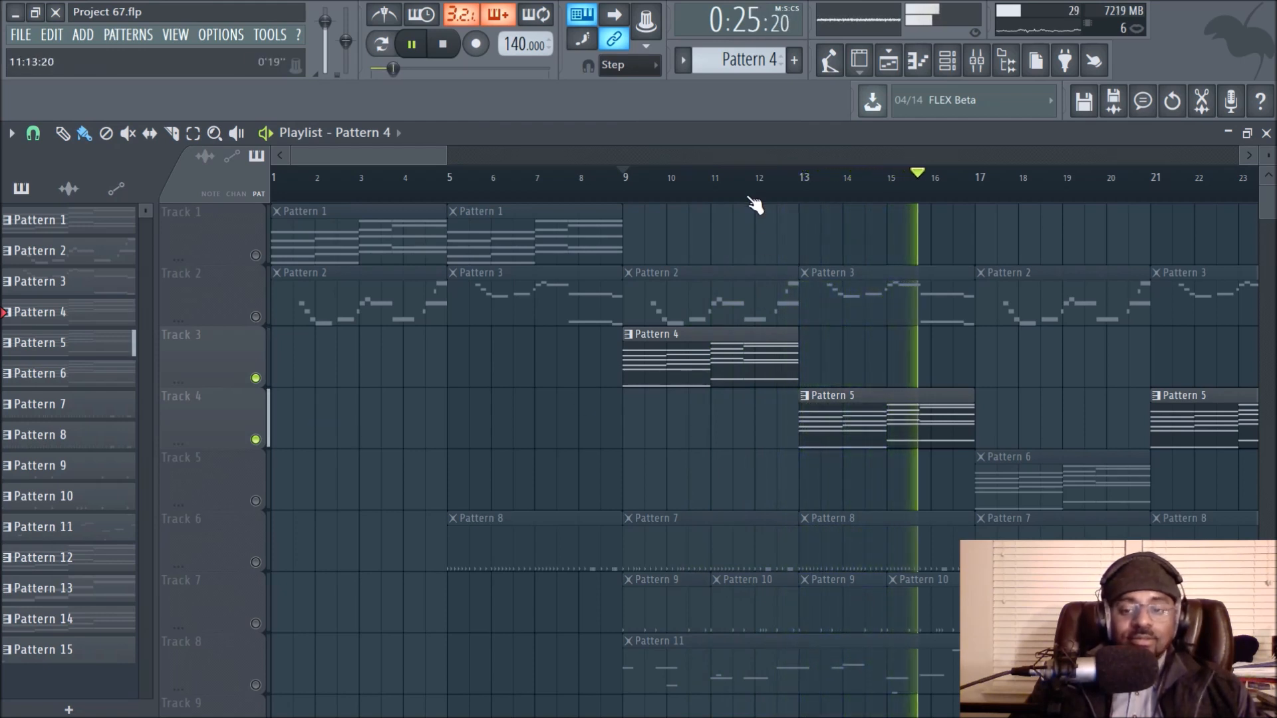
scroll(755, 197, "down", 2)
scroll(752, 195, "down", 1)
key("space")
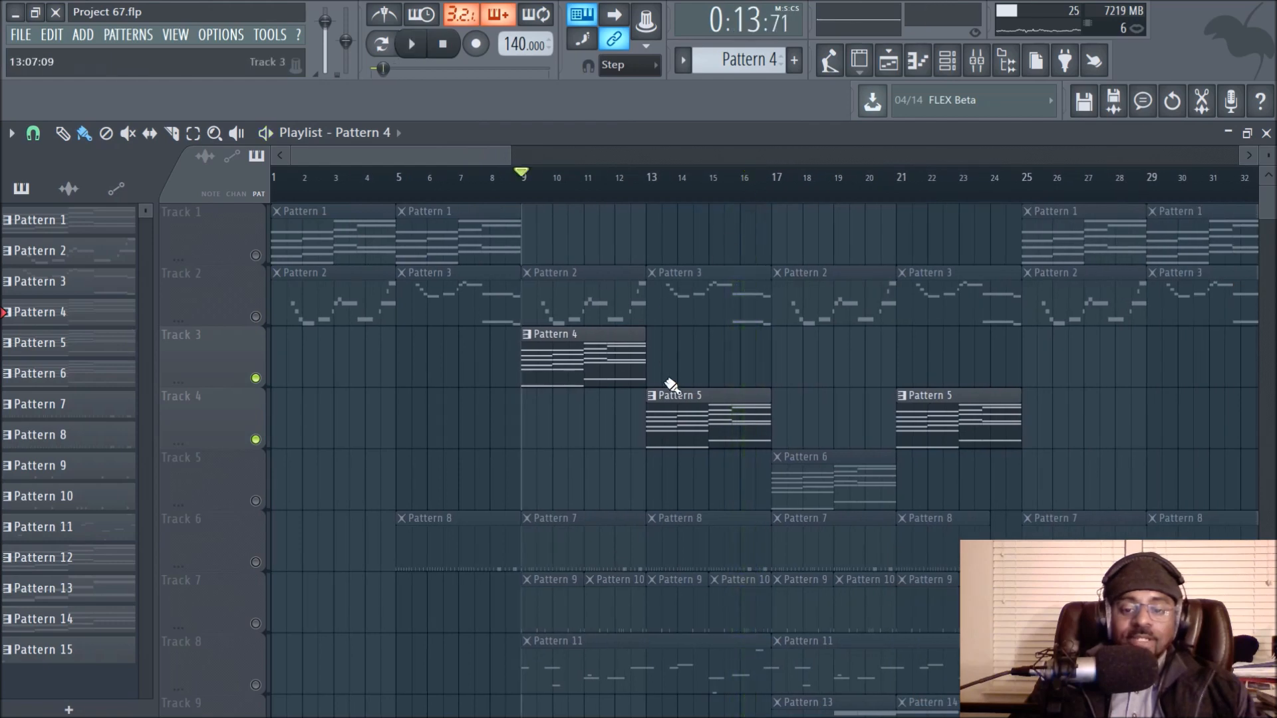
Step: Select Track 4's Pattern 5 clip, inspect its Sylenth1 #2 synth from the channel rack, and close both windows
left_click(710, 428)
left_click(918, 60)
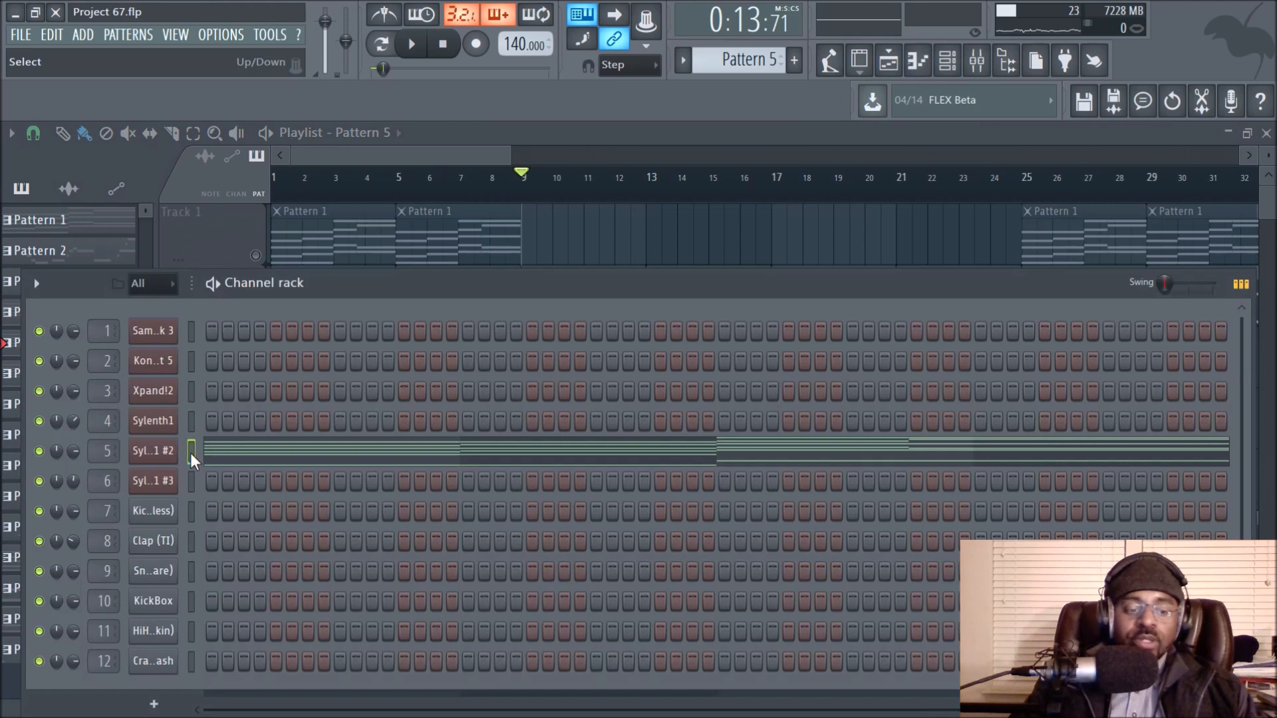
left_click(163, 455)
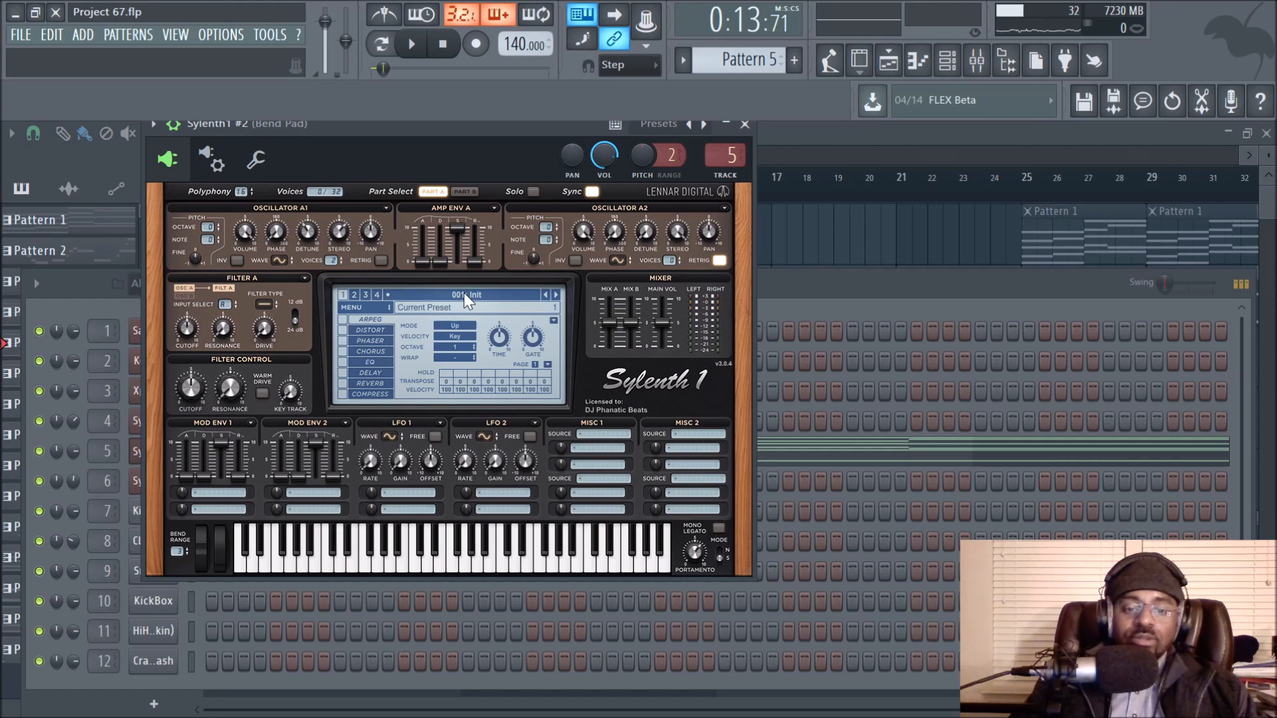
left_click(745, 124)
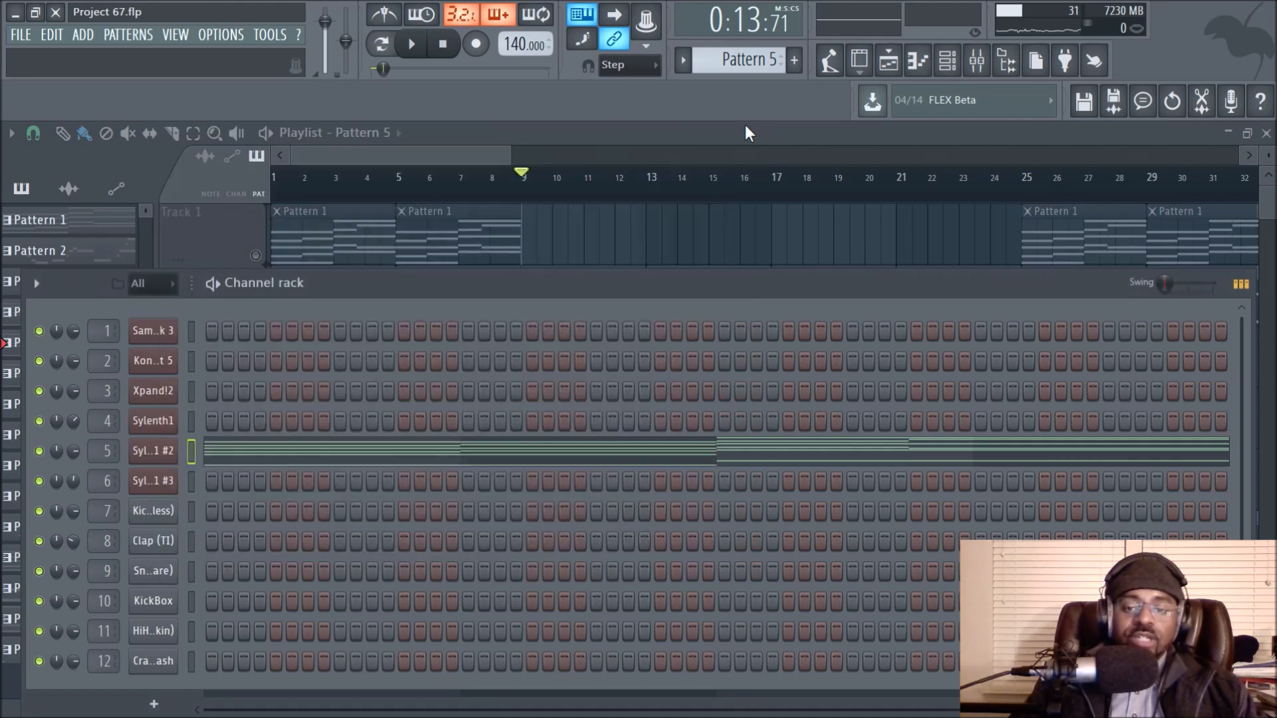
key("F6")
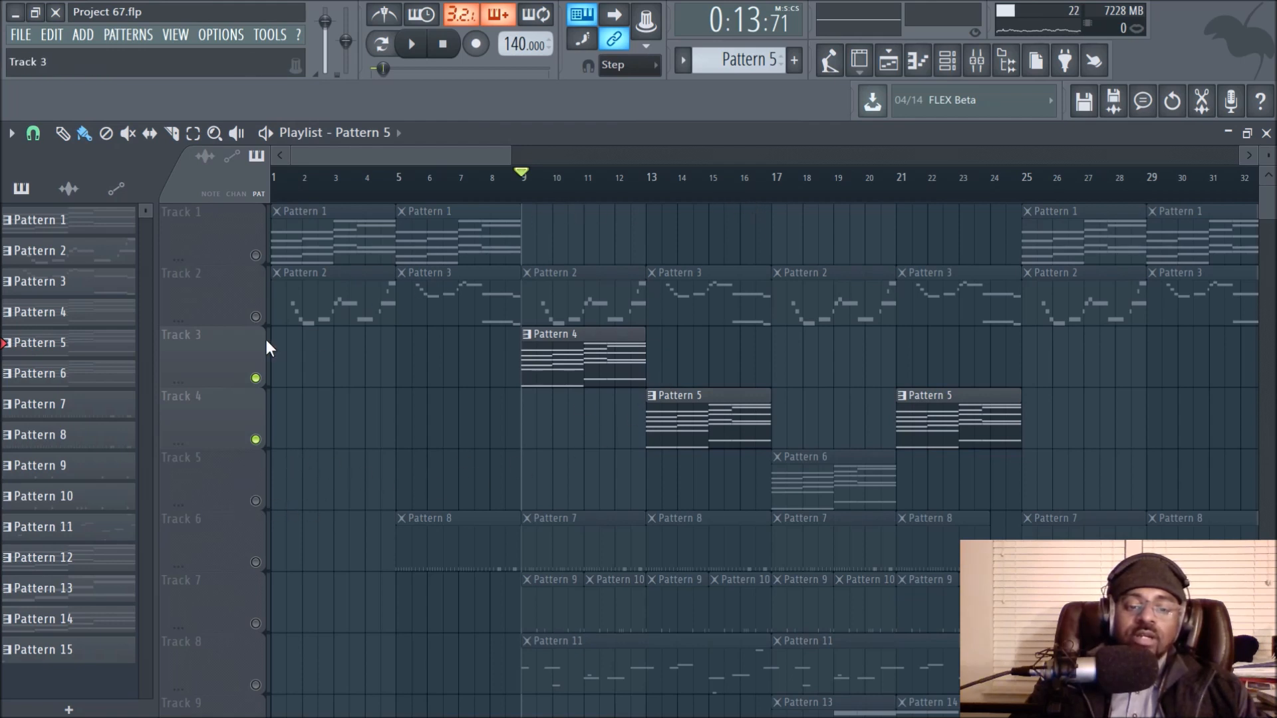
Step: Unmute Track 2 and play its melody together with Tracks 3 and 4 from bar 9
left_click(255, 317)
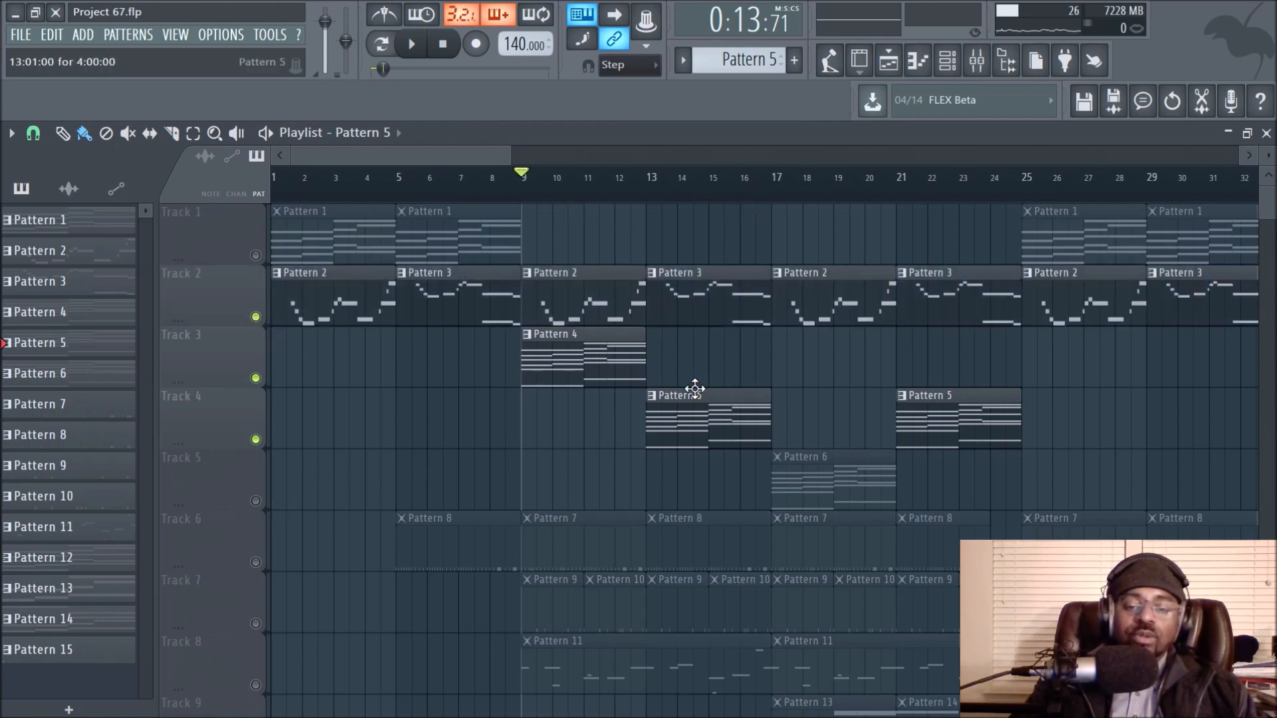
key("space")
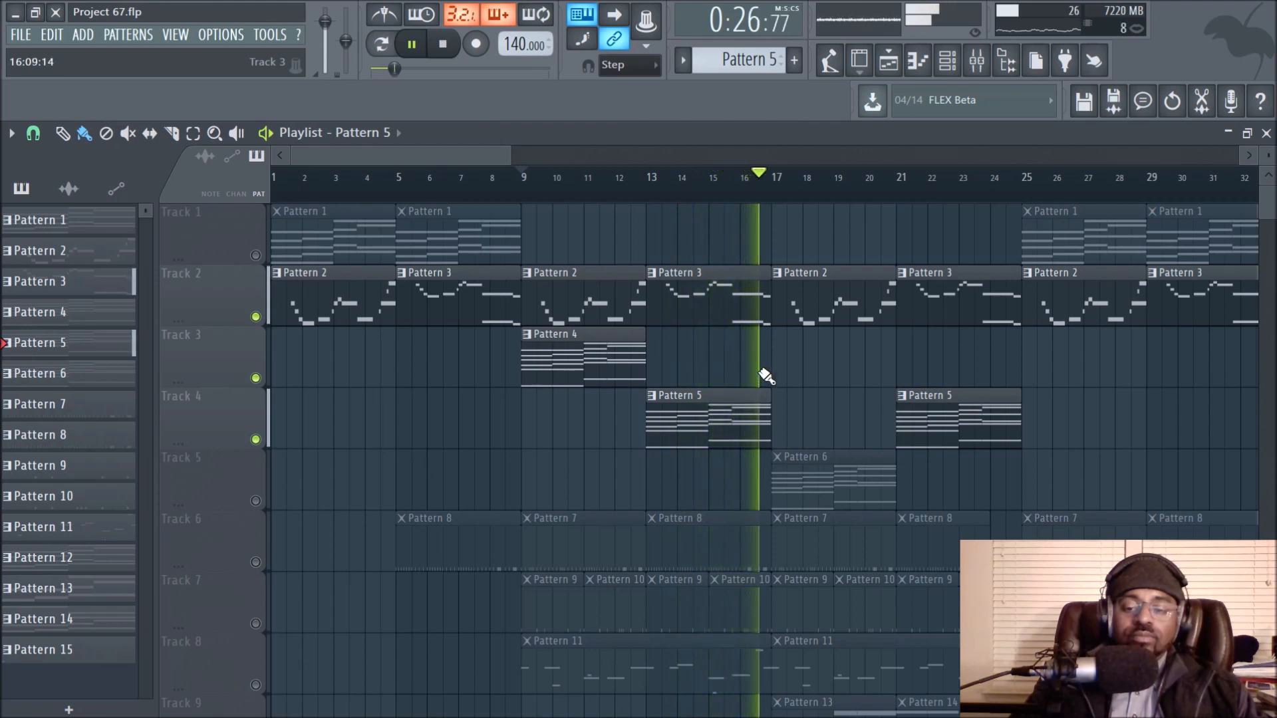
key("space")
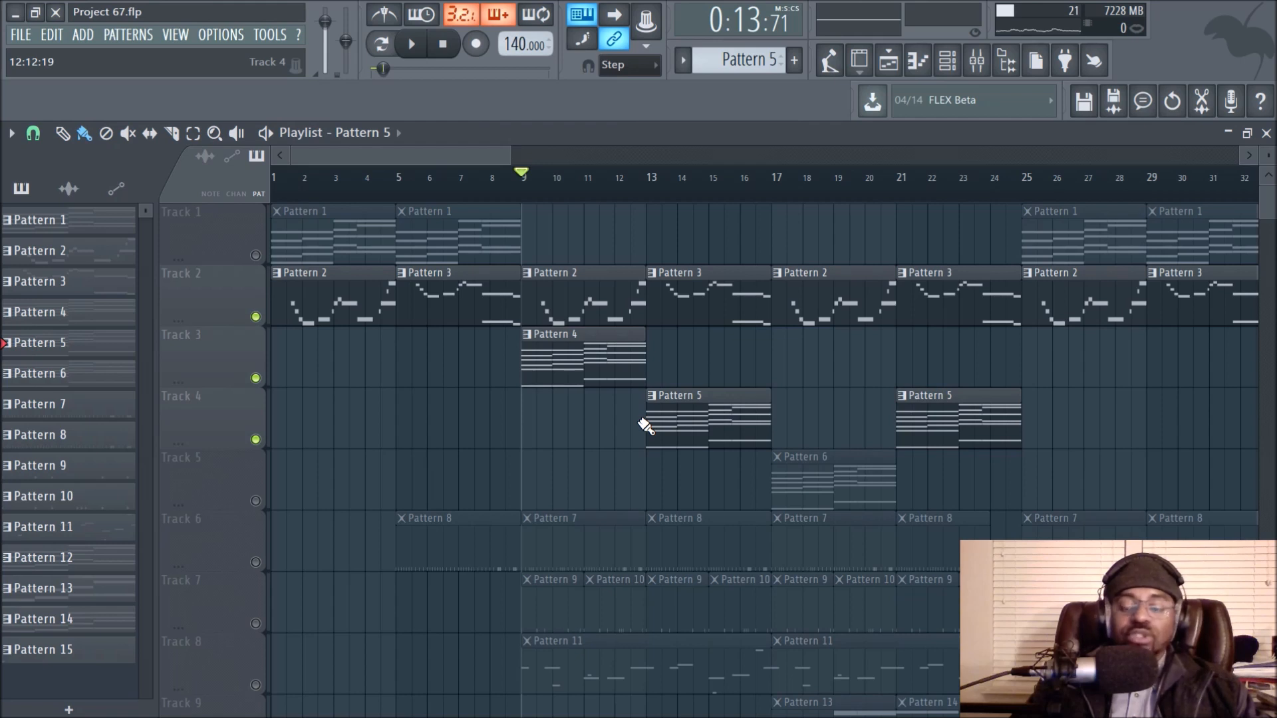
scroll(650, 422, "down", 1)
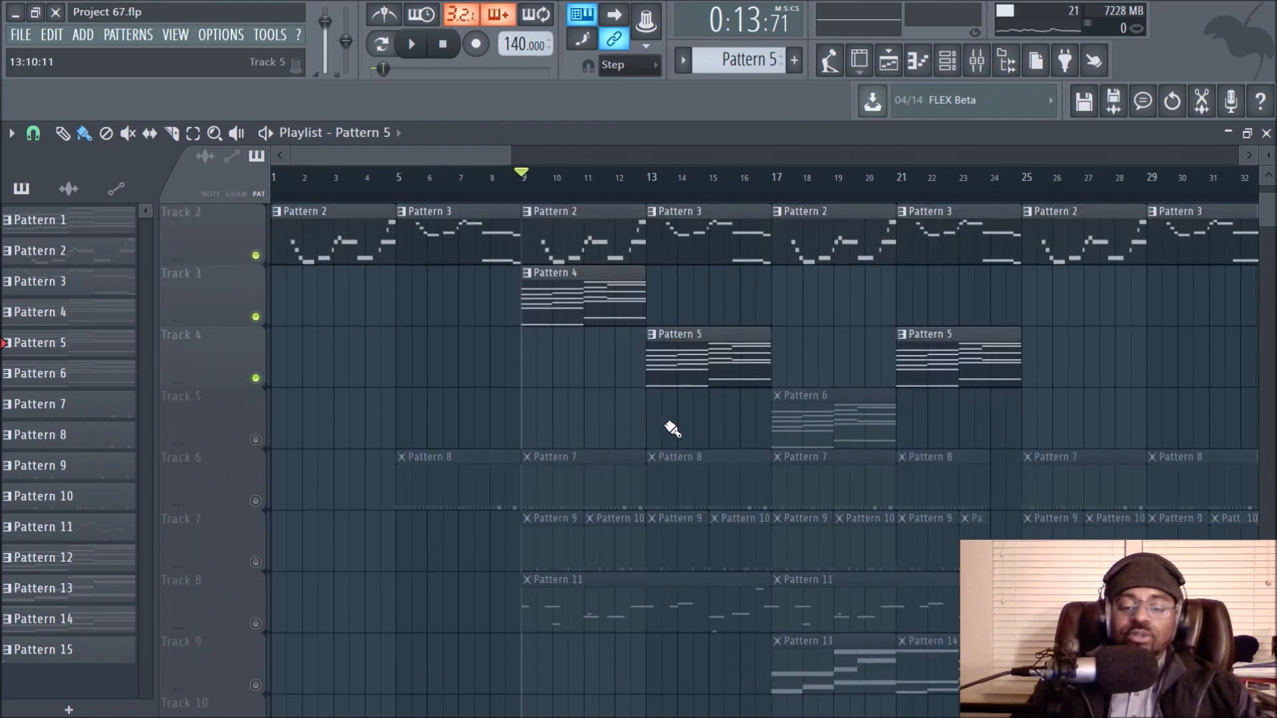
scroll(670, 428, "up", 1)
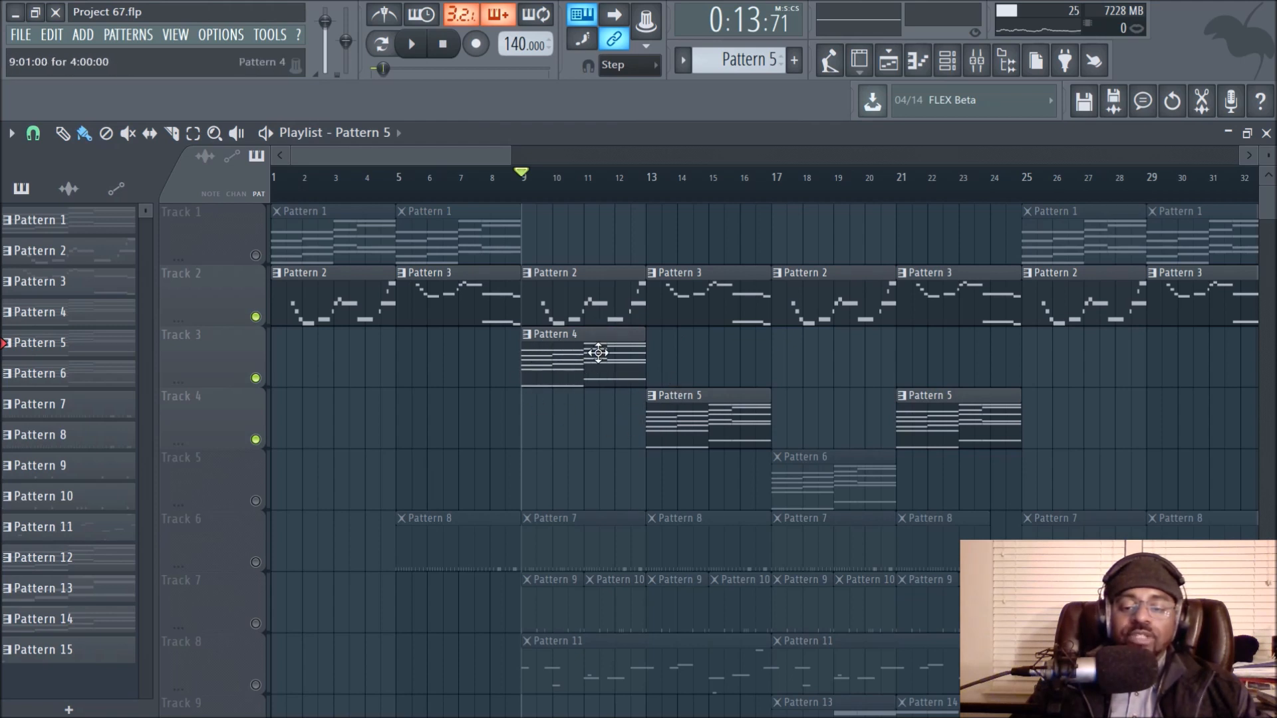
scroll(587, 368, "down", 1)
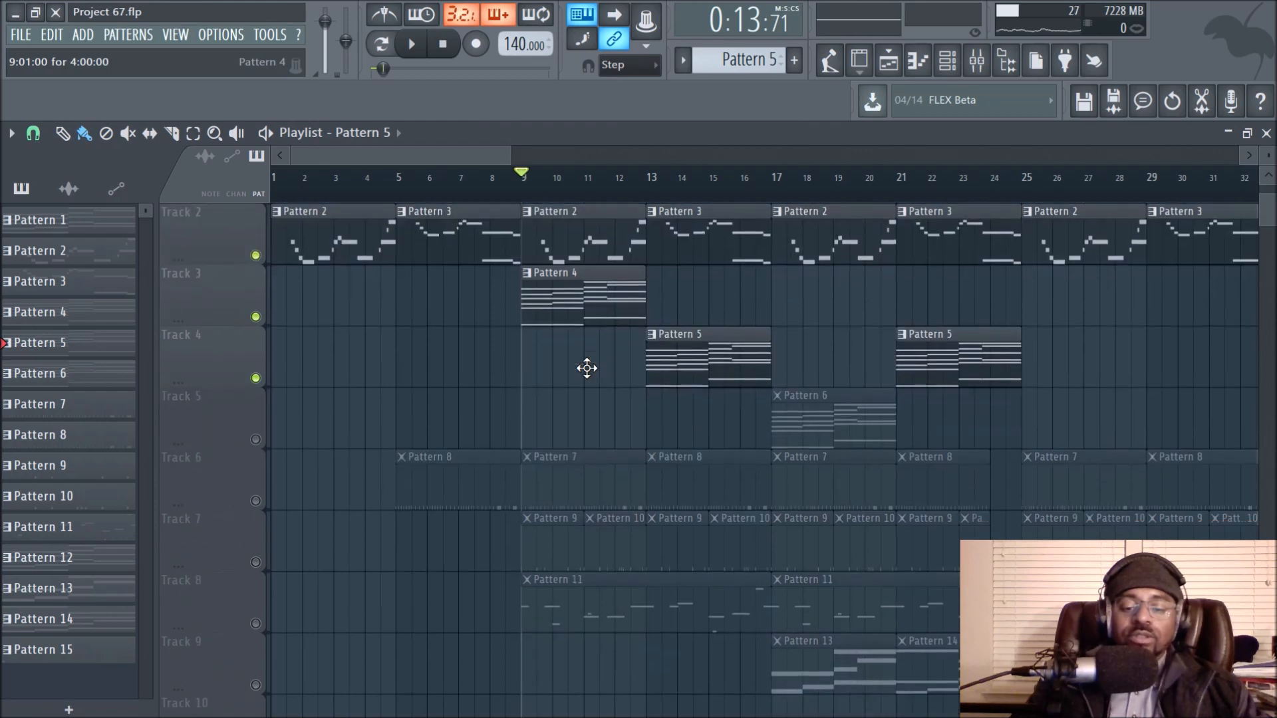
scroll(587, 367, "up", 1)
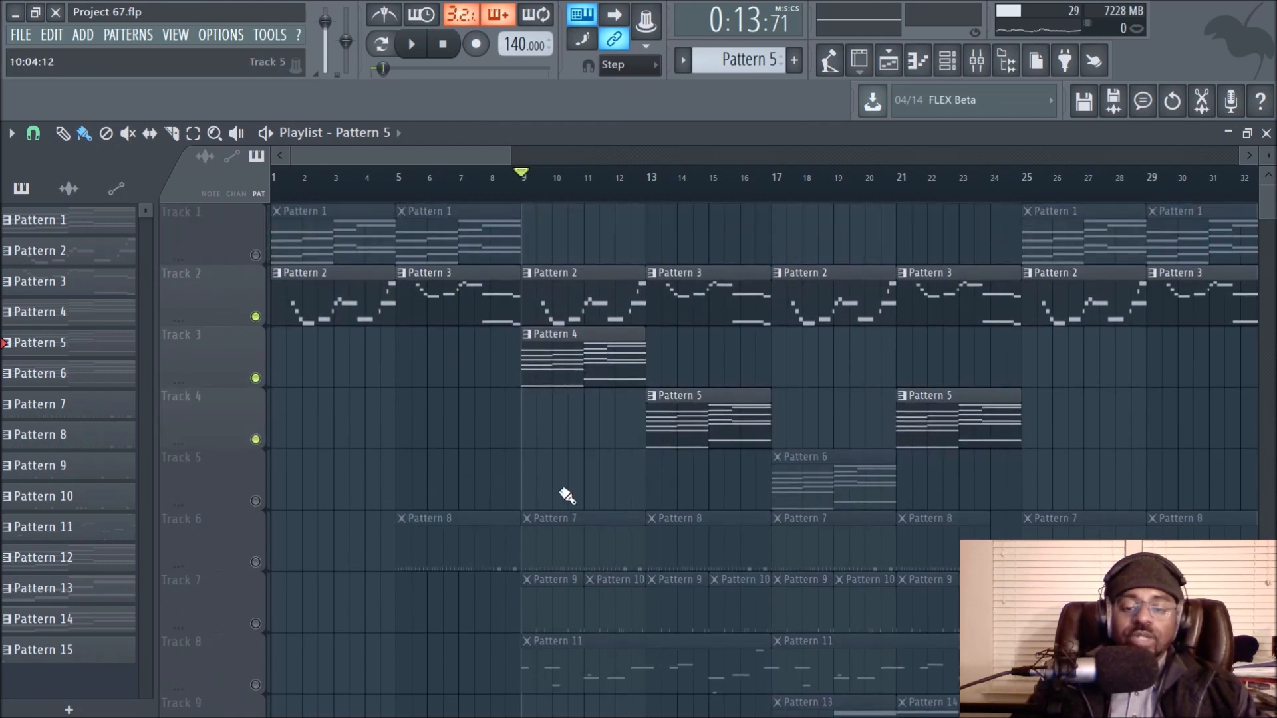
Step: Solo Track 8 with its Pattern 11 clips and start and stop playback briefly
scroll(564, 540, "down", 1)
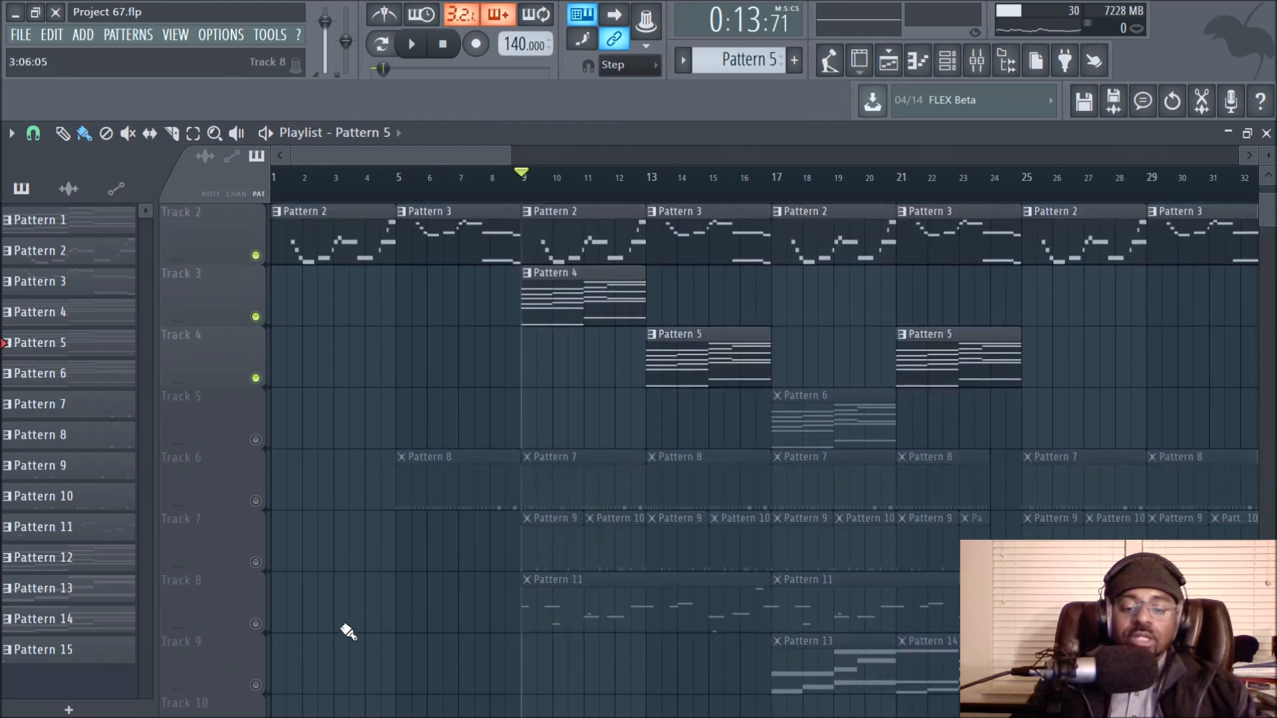
right_click(257, 624)
key("space")
key("space")
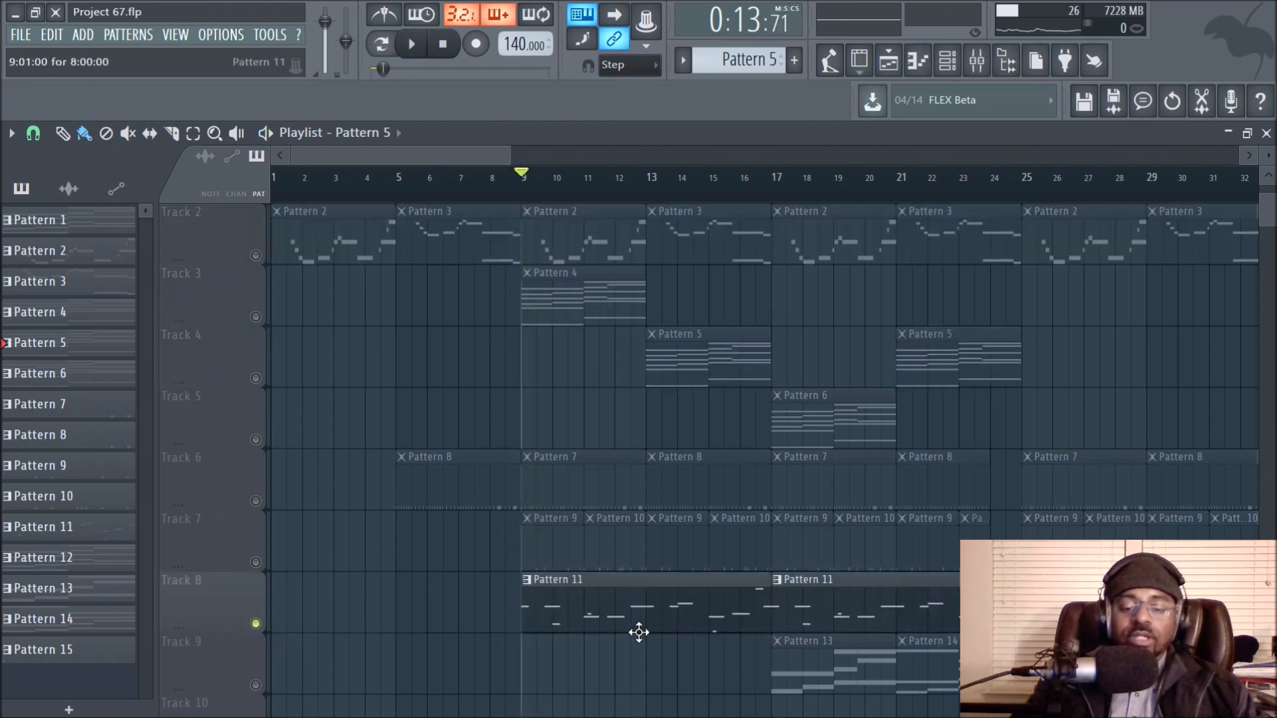
Step: Move the playhead to bar 17 and unmute Track 5 with its Pattern 6 clip alongside Track 8
scroll(778, 543, "up", 1)
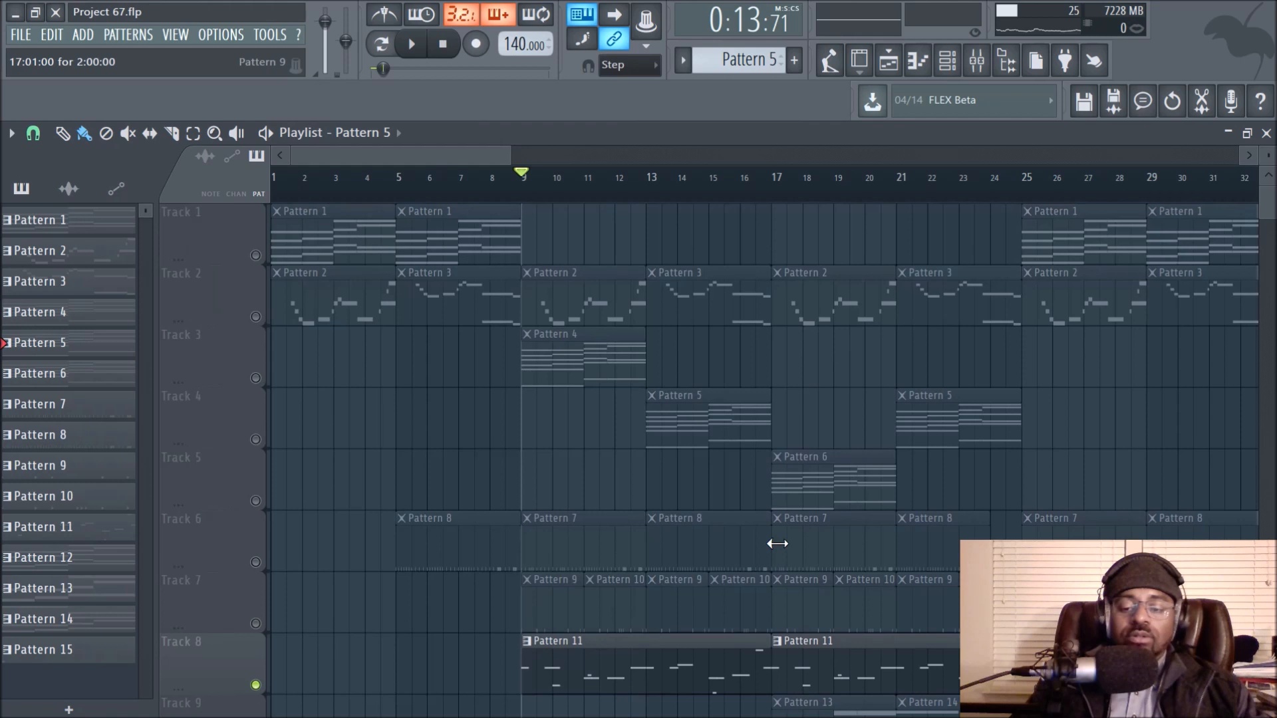
left_click(773, 198)
scroll(800, 344, "down", 1)
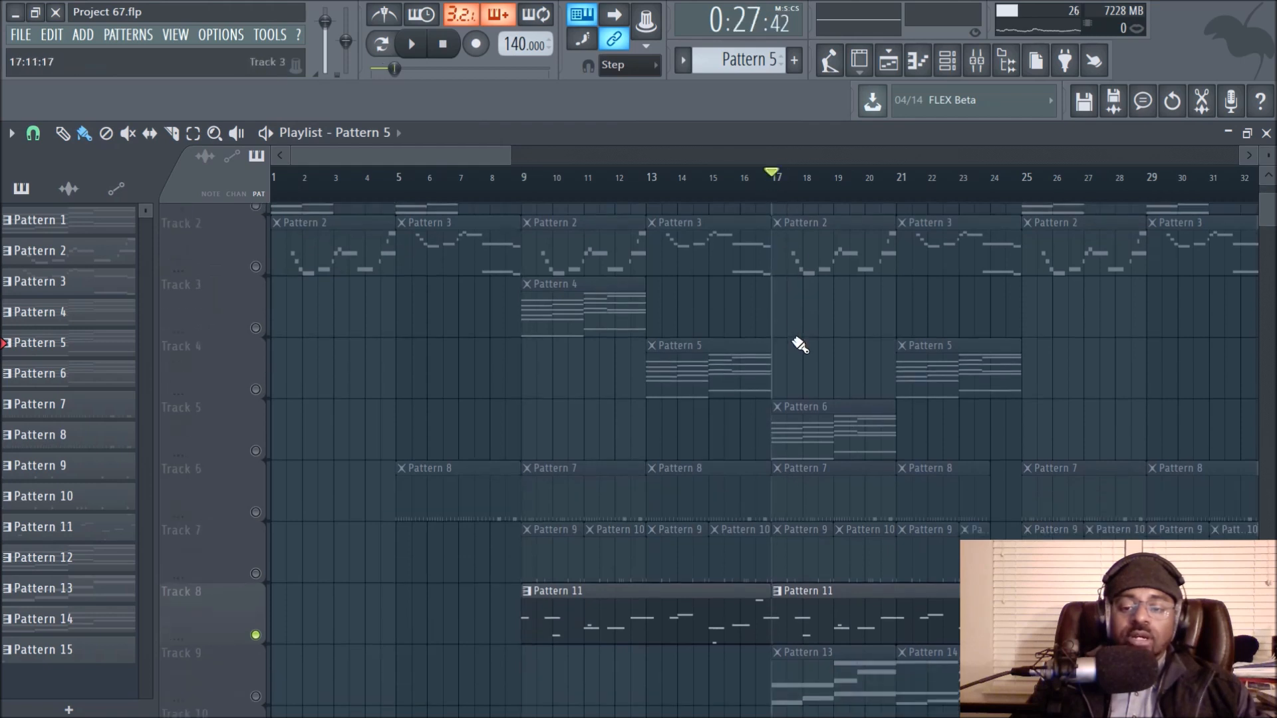
scroll(799, 345, "down", 1)
left_click(255, 379)
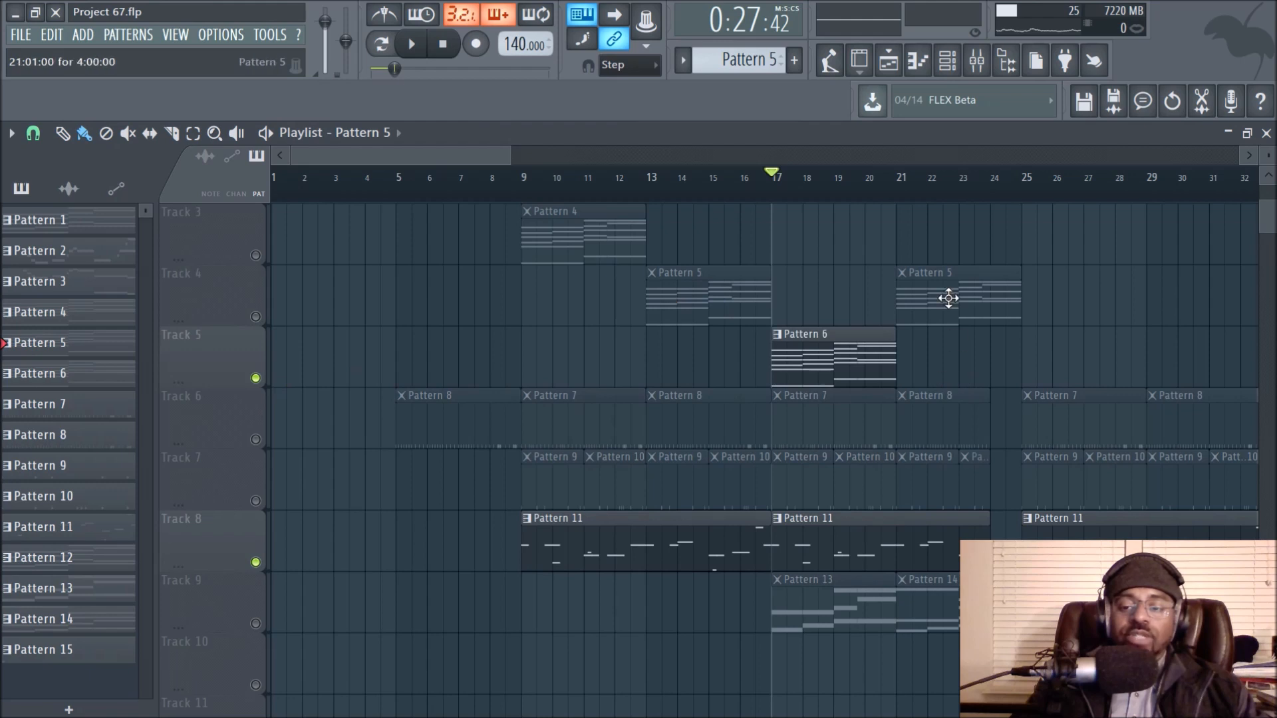
Step: Play Pattern 6 together with Pattern 11 from bar 17, stop playback, and mute Track 8
key("space")
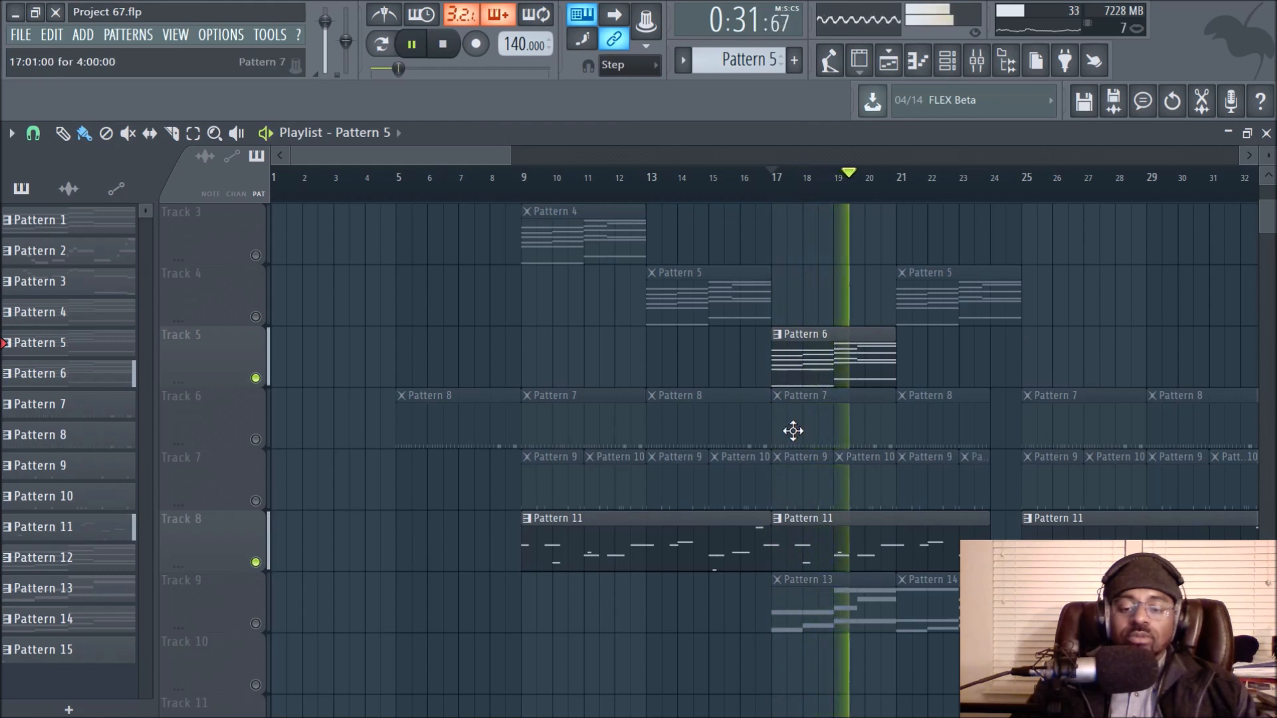
key("space")
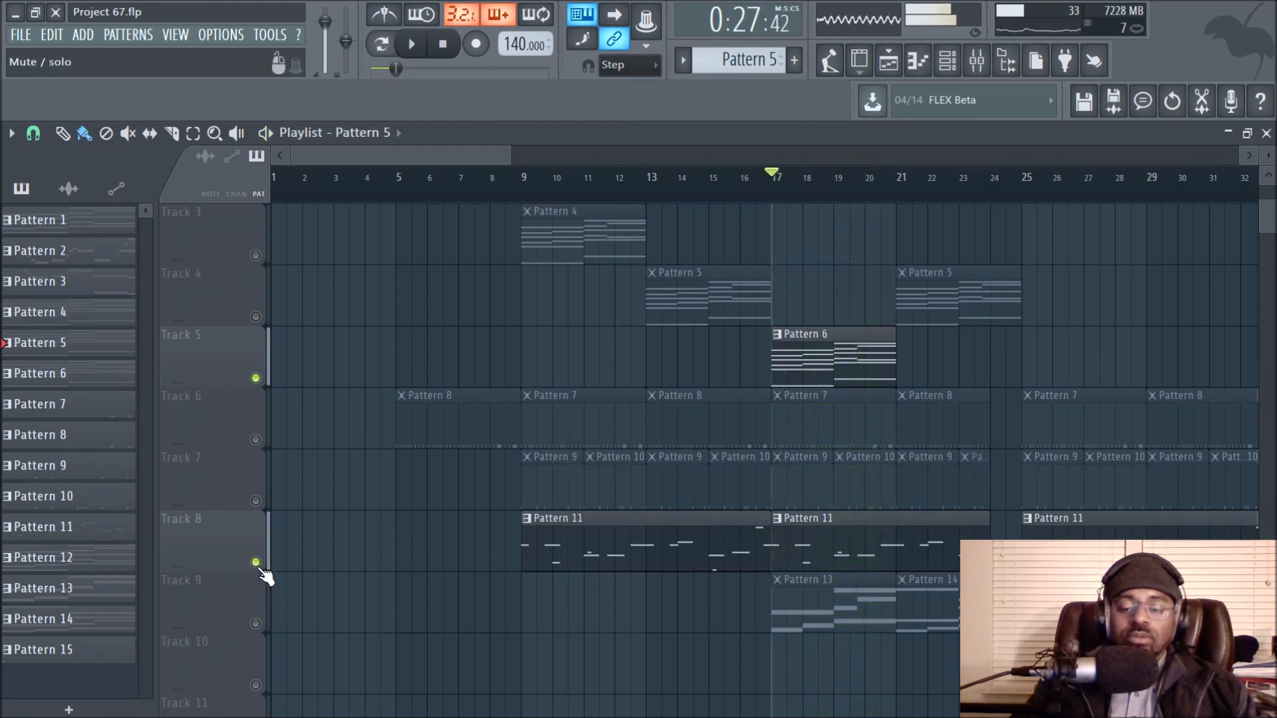
left_click(255, 563)
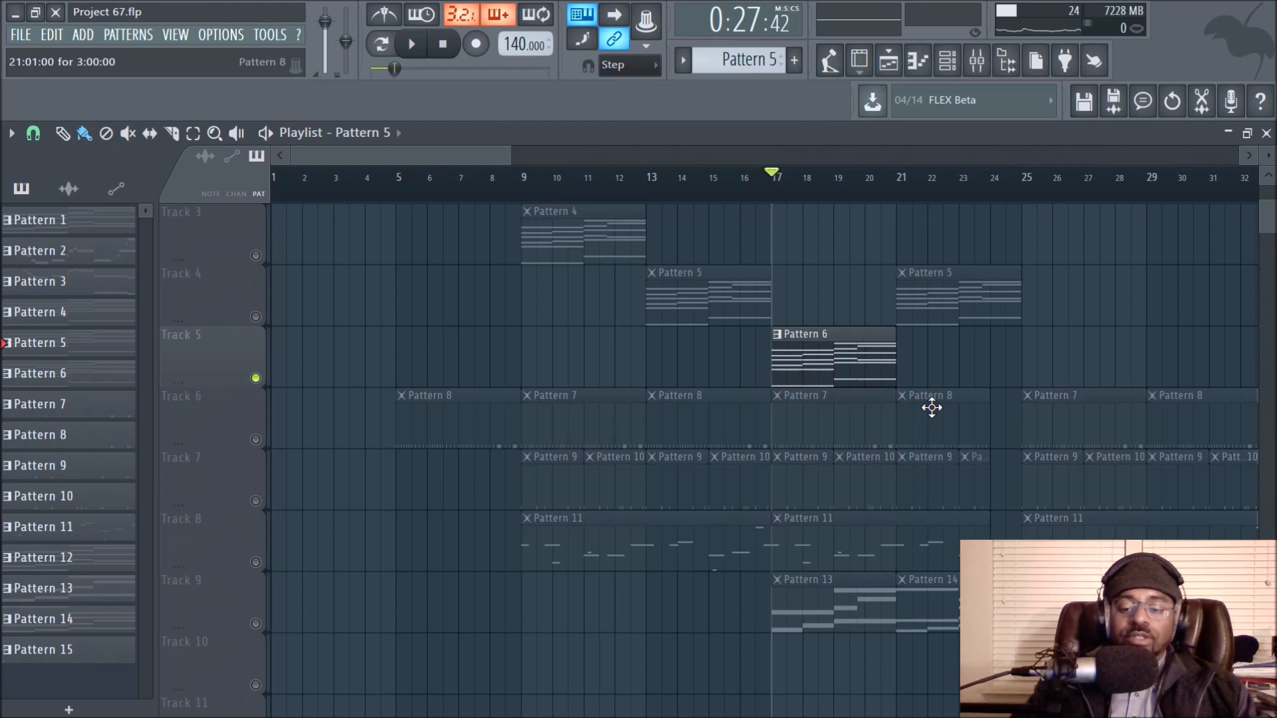
Step: Play the soloed Pattern 6 clip from bar 17, show its notes in the channel rack, and stop playback
key("space")
left_click(870, 359)
key("F6")
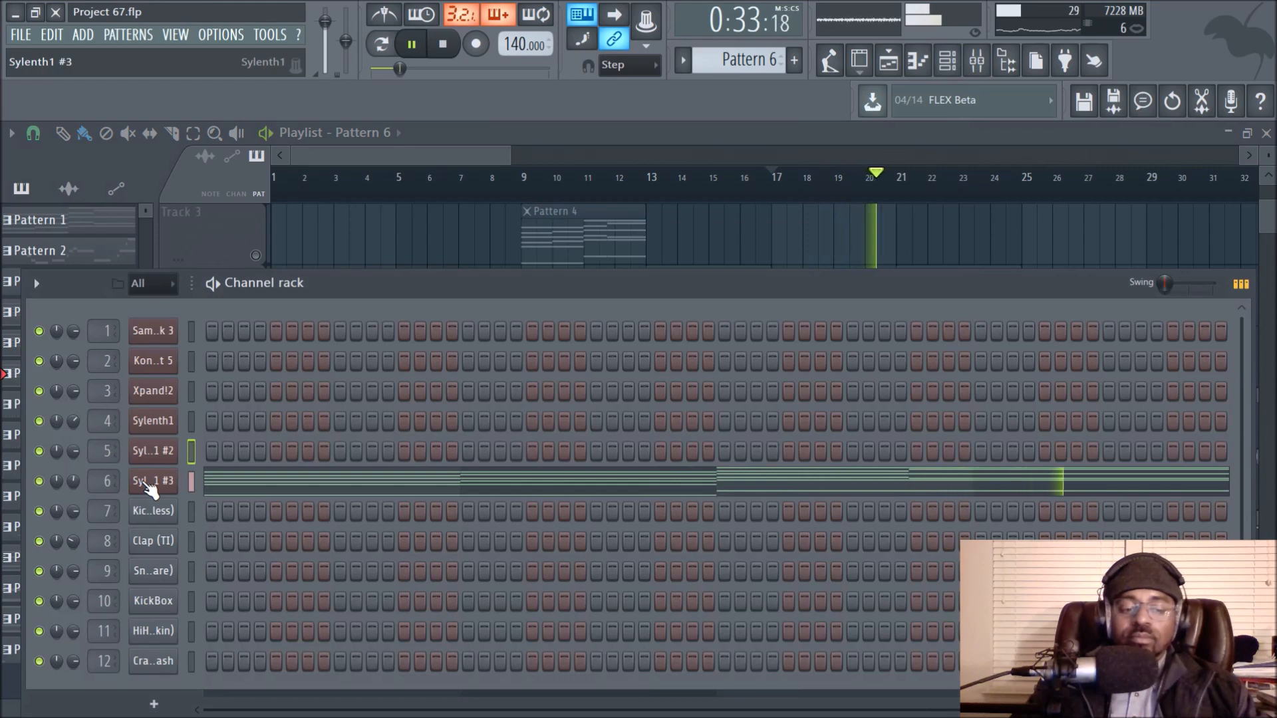
key("space")
Step: Inspect the Sylenth1 #3 Pad 2 instrument behind Pattern 6, and close both its window and the channel rack
left_click(147, 480)
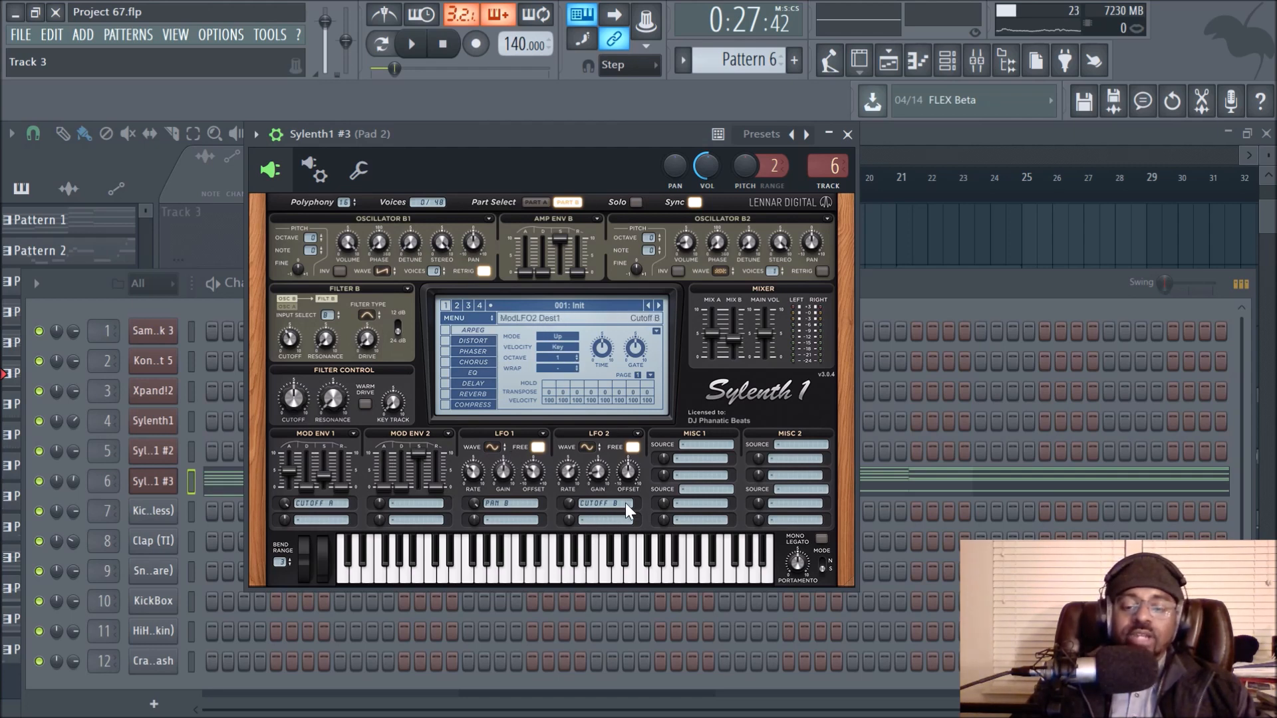
left_click(848, 135)
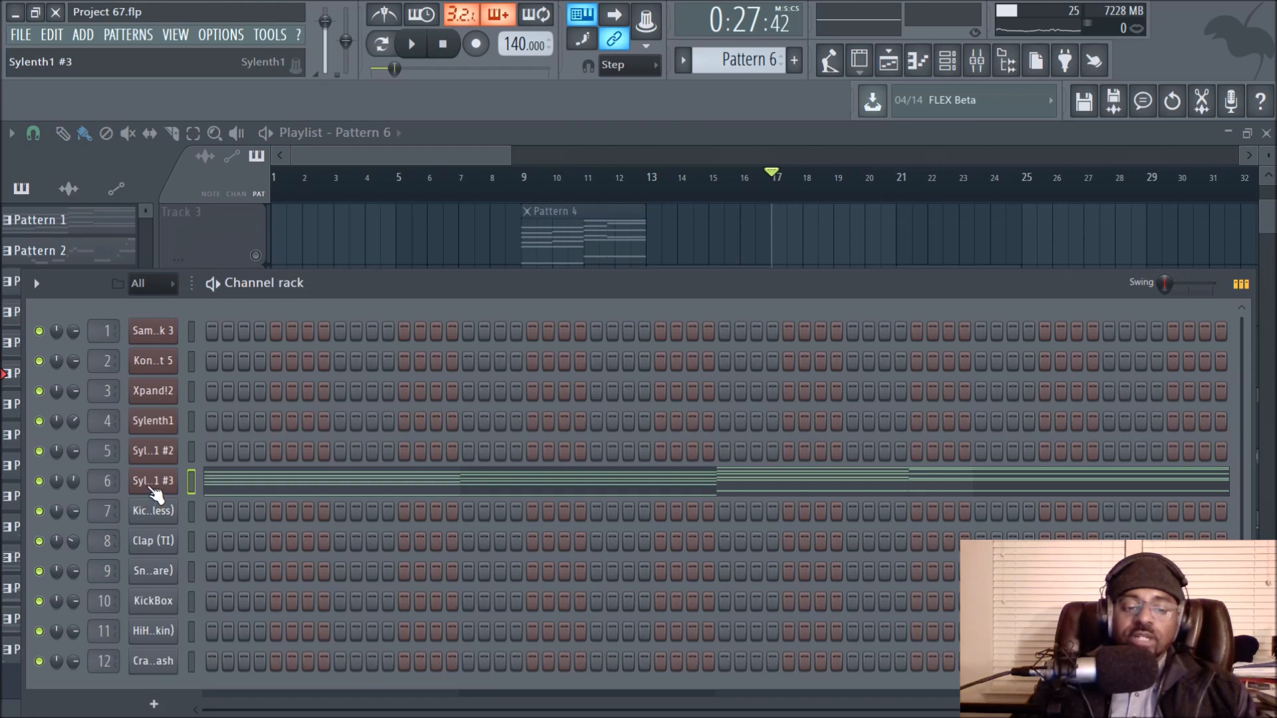
left_click(152, 489)
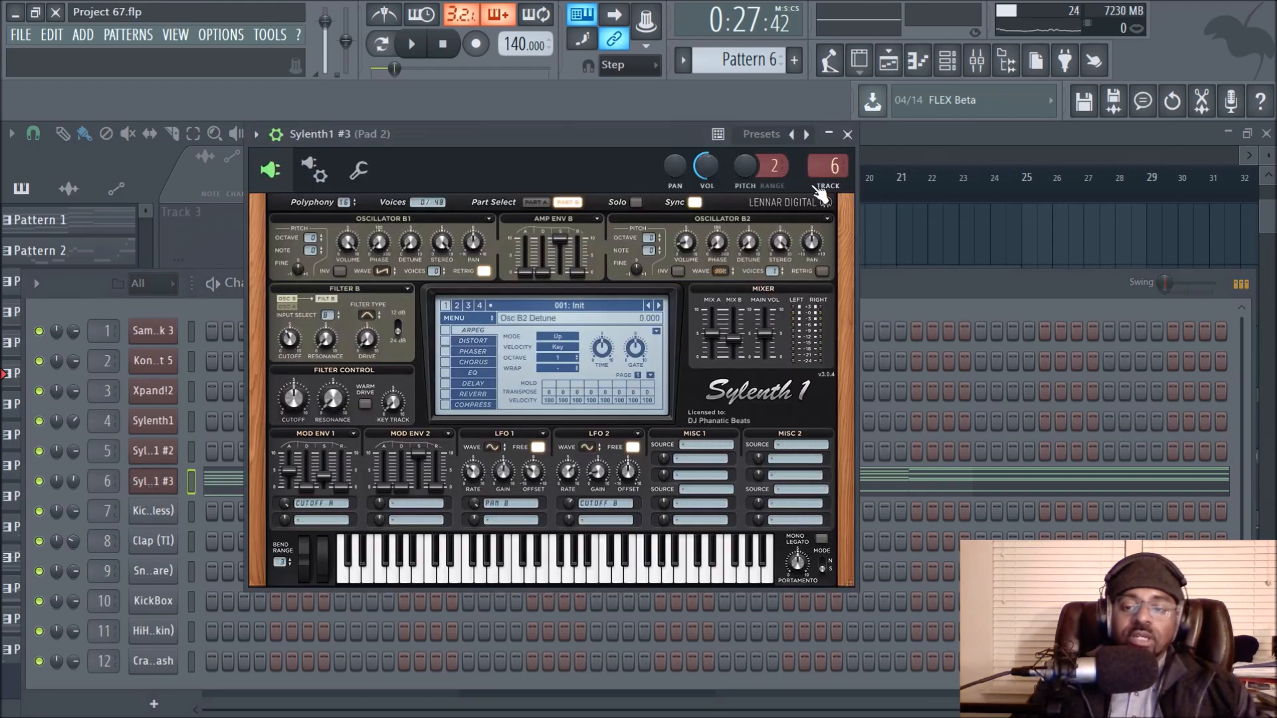
left_click(847, 135)
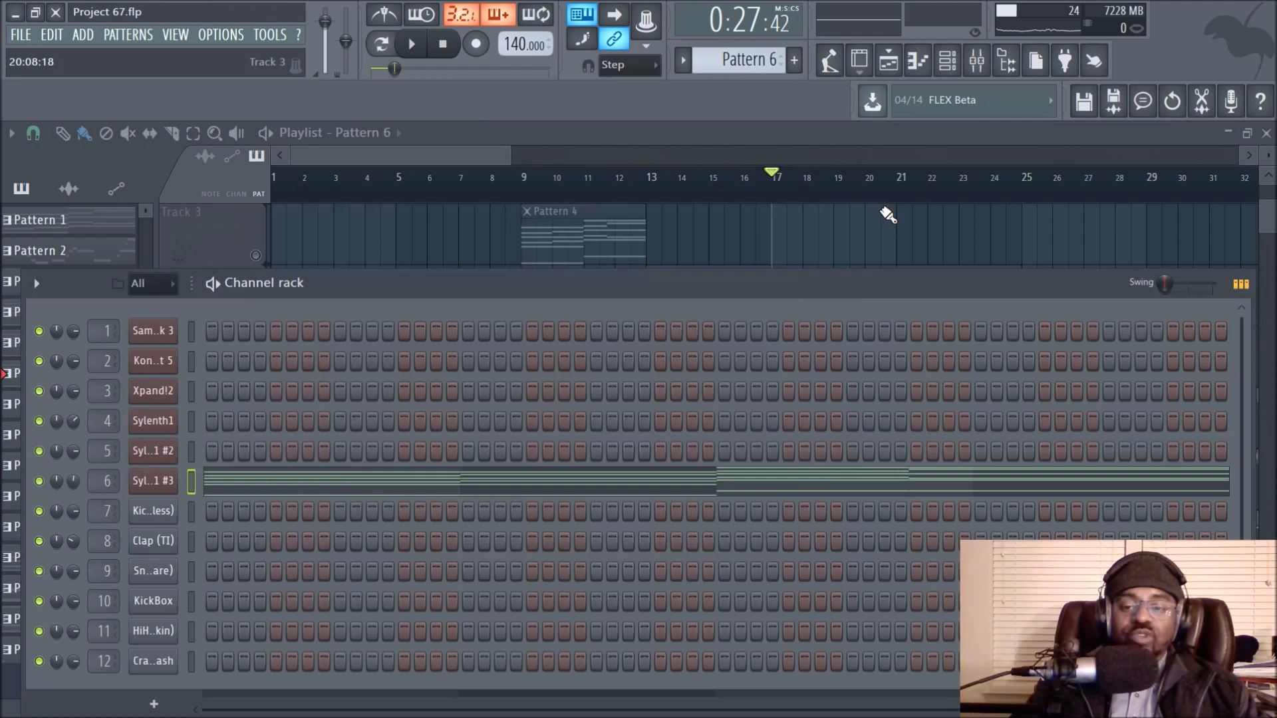
key("F6")
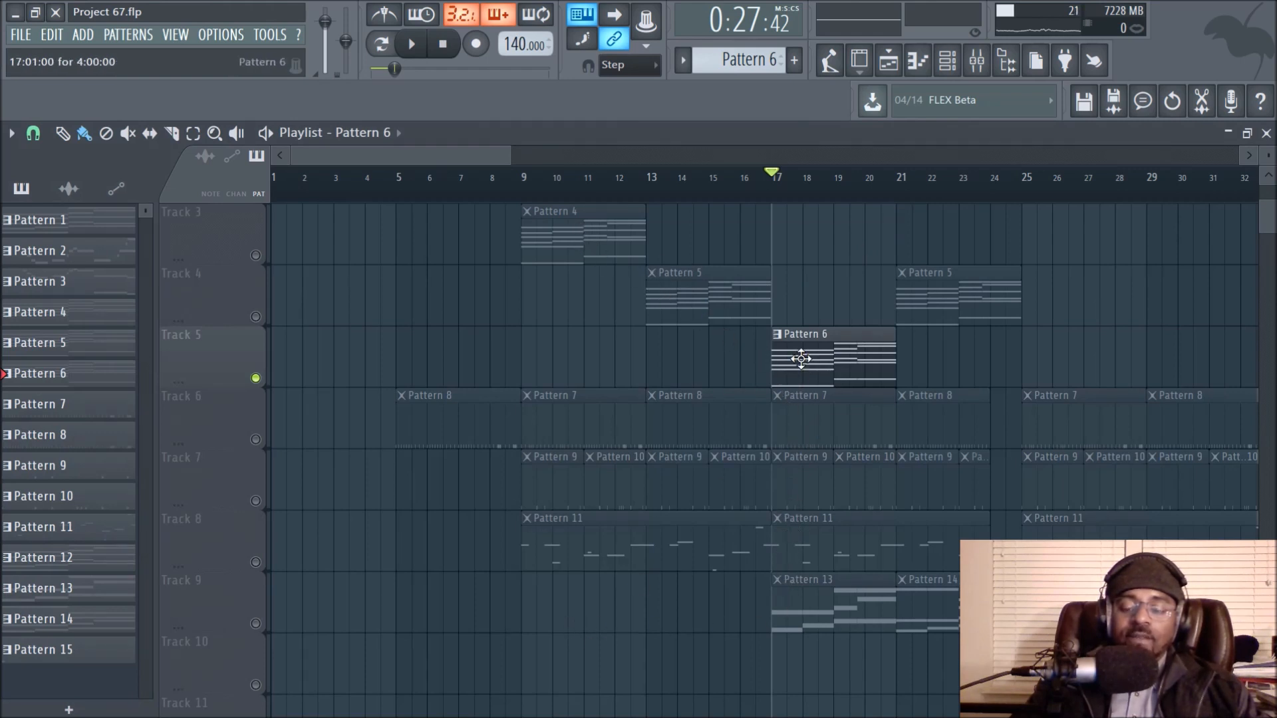
Step: Solo Track 9 with its Pattern 13 and Pattern 14 clips, select Pattern 13, and start playback from bar 17
scroll(784, 335, "up", 2)
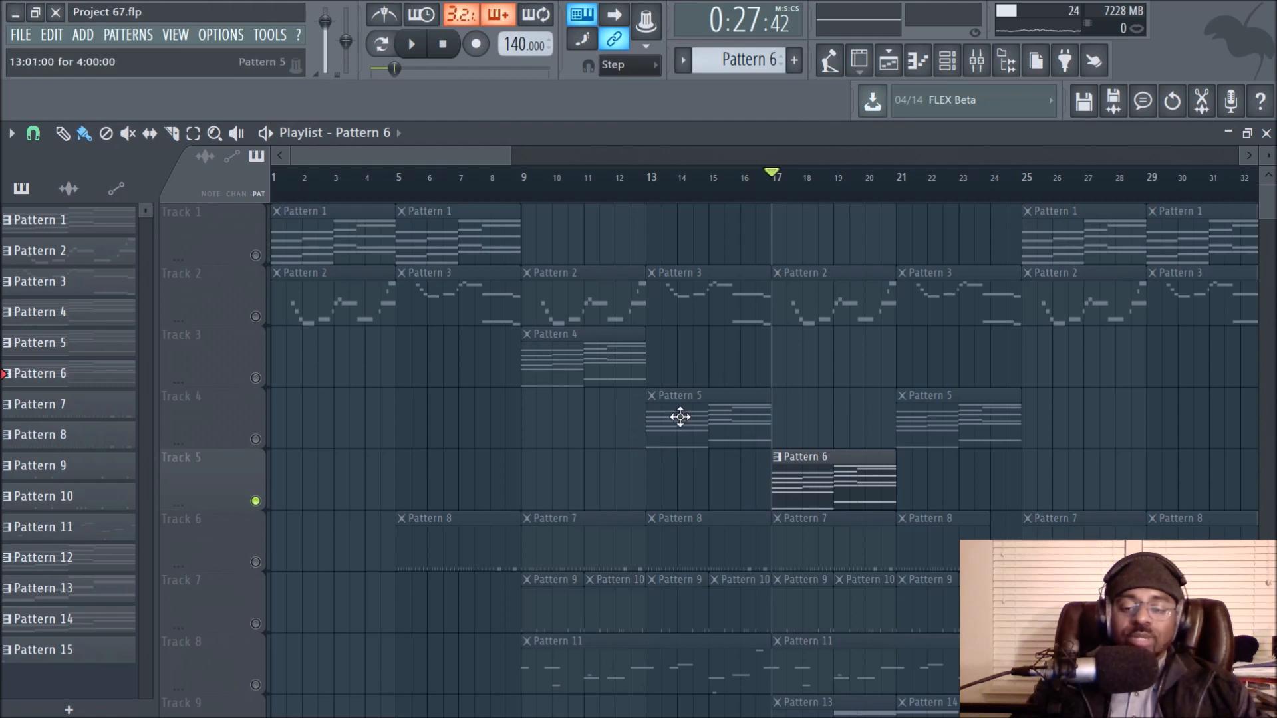
scroll(707, 424, "down", 5)
scroll(708, 424, "down", 2)
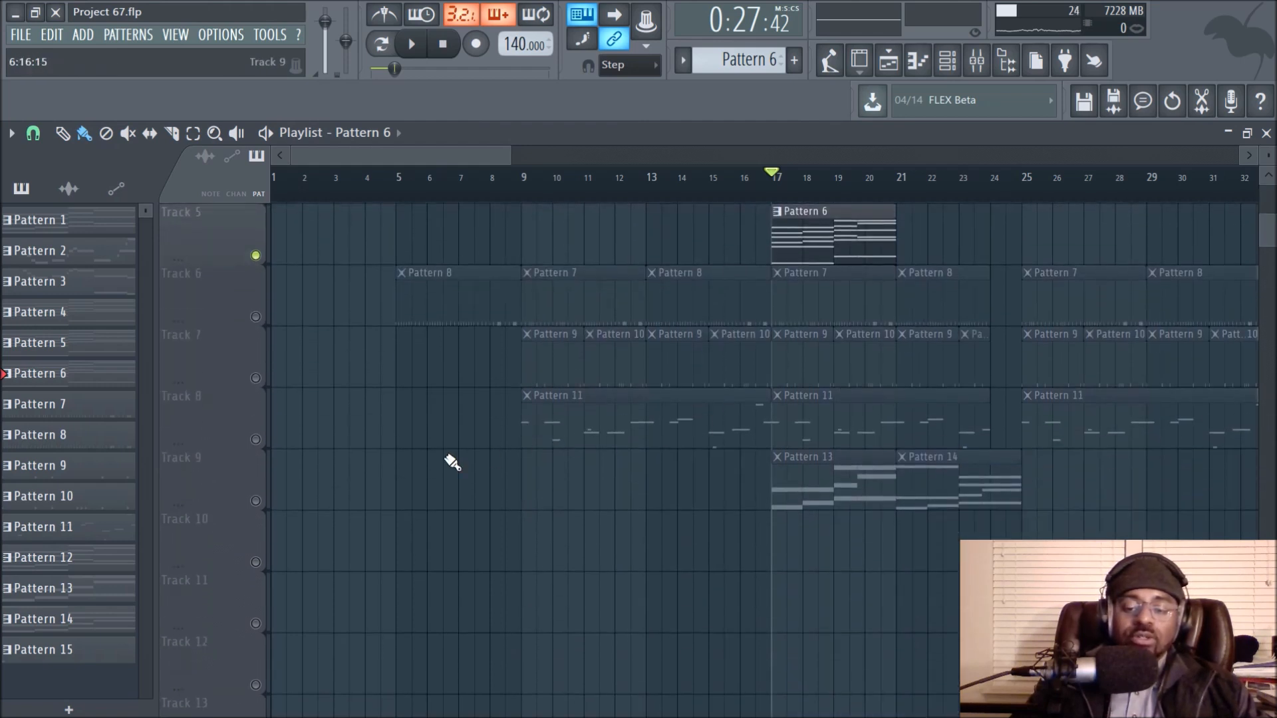
scroll(827, 506, "up", 1)
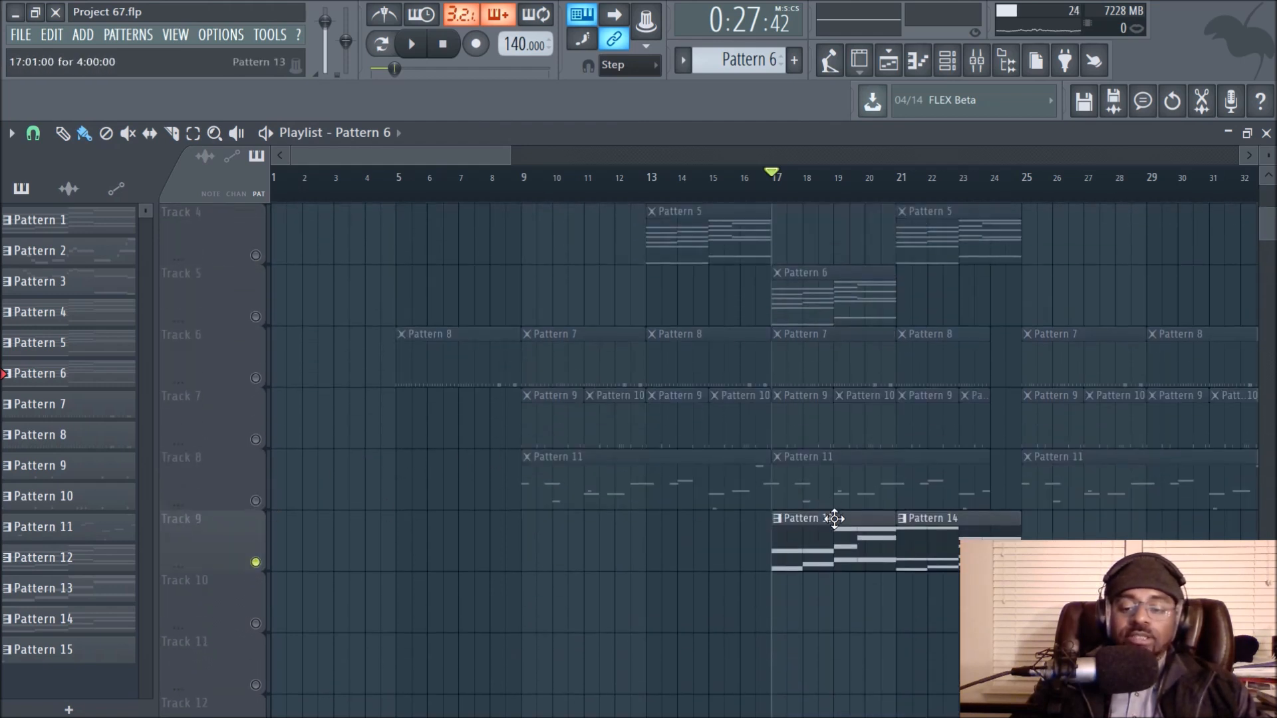
scroll(944, 606, "up", 1)
scroll(926, 601, "up", 3)
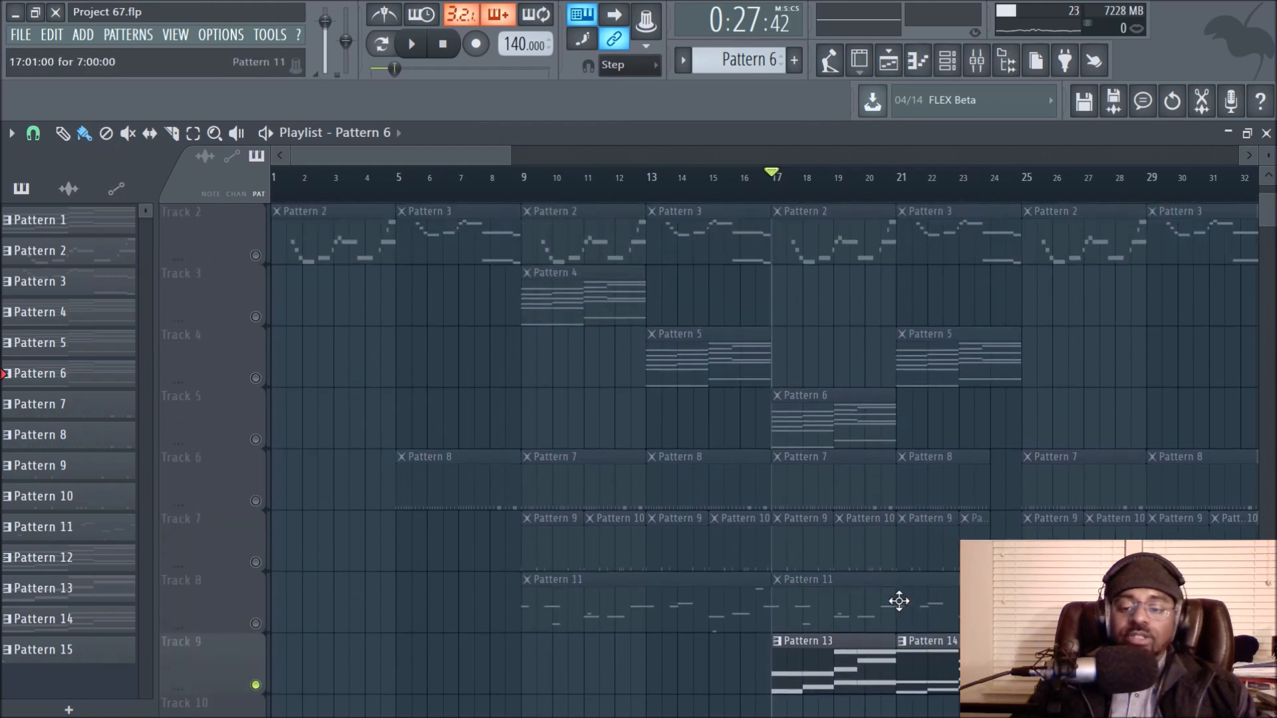
scroll(857, 638, "down", 2)
left_click(865, 602)
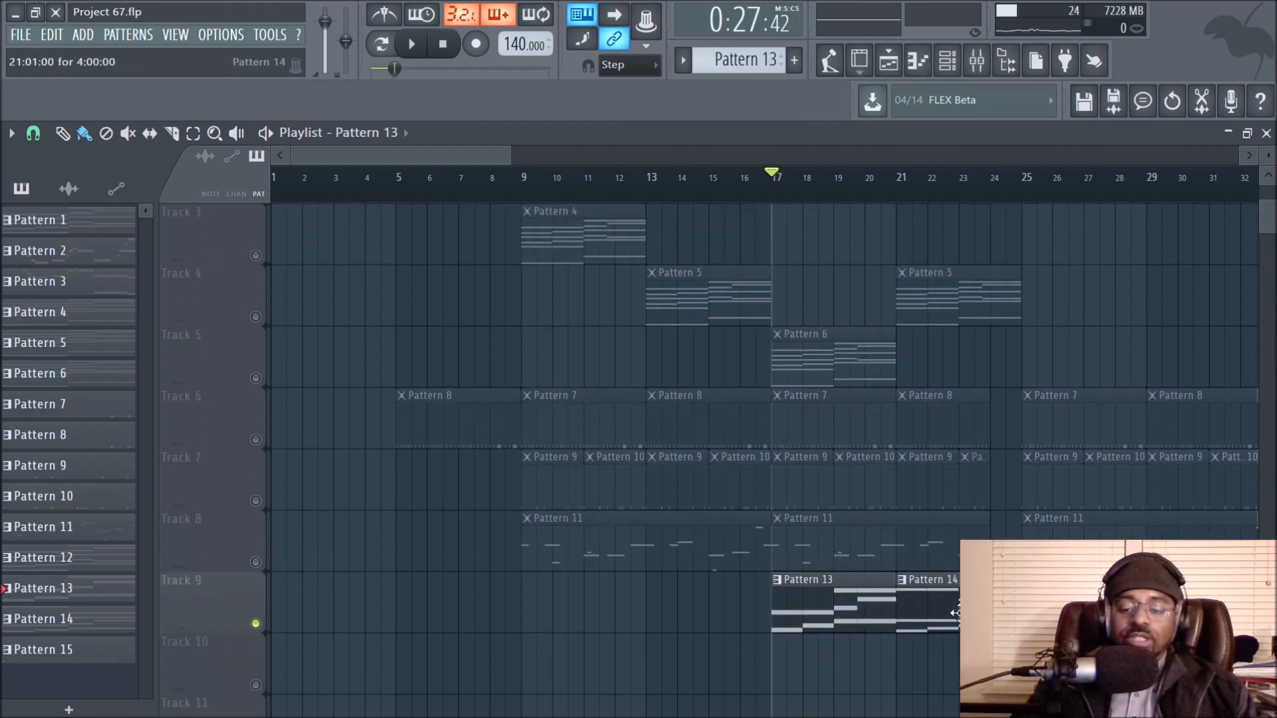
key("space")
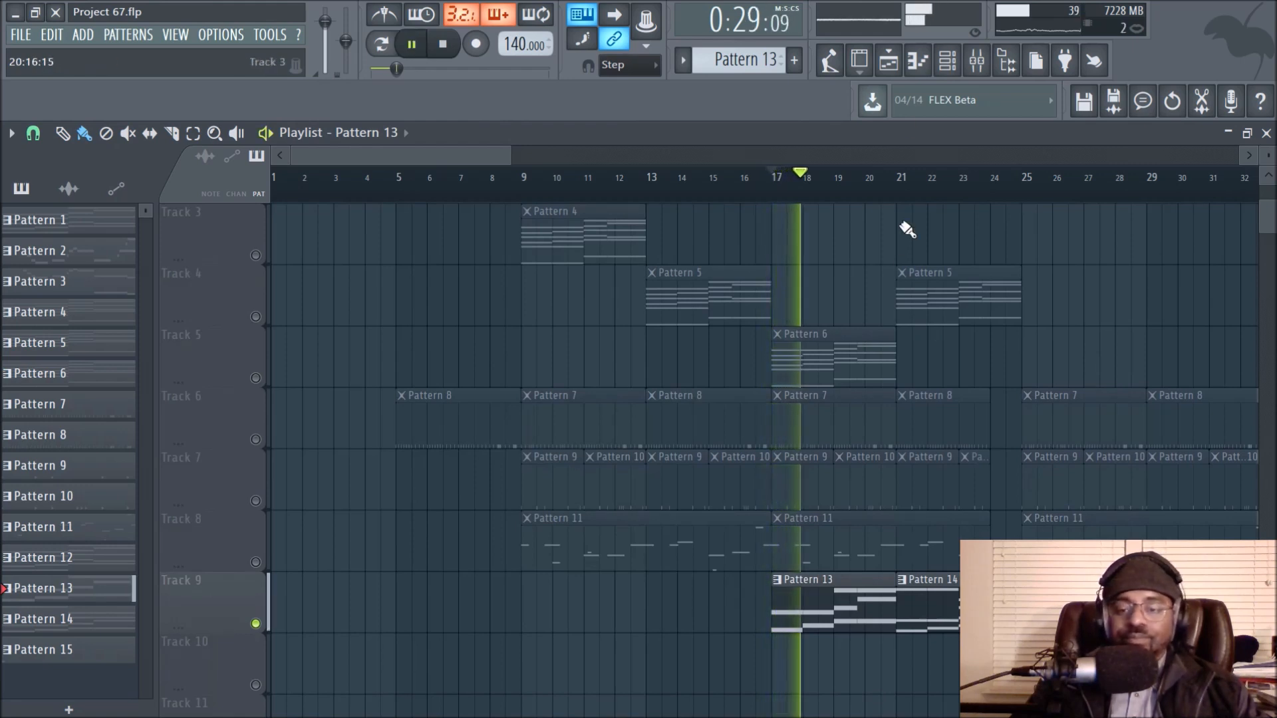
Step: Show Pattern 13 in the channel rack, stop playback, and open its Kontakt 5 Horns instrument
left_click(947, 60)
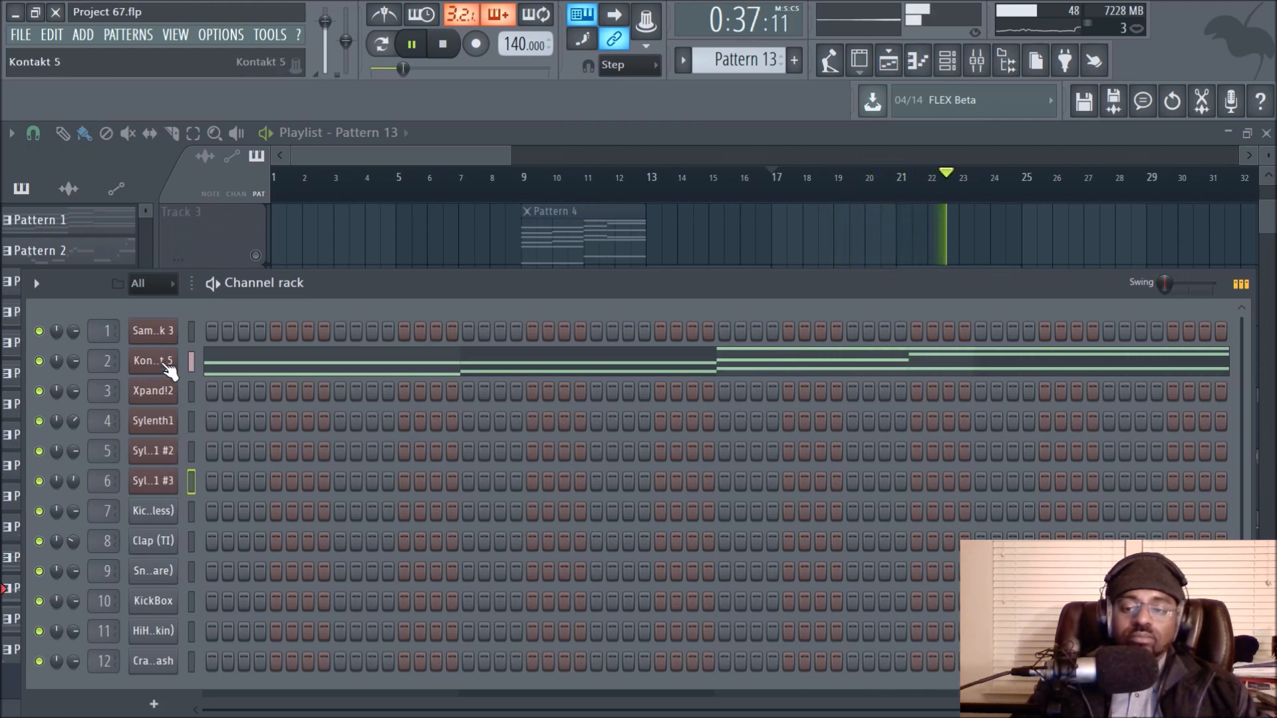
left_click_drag(590, 285, 722, 278)
key("space")
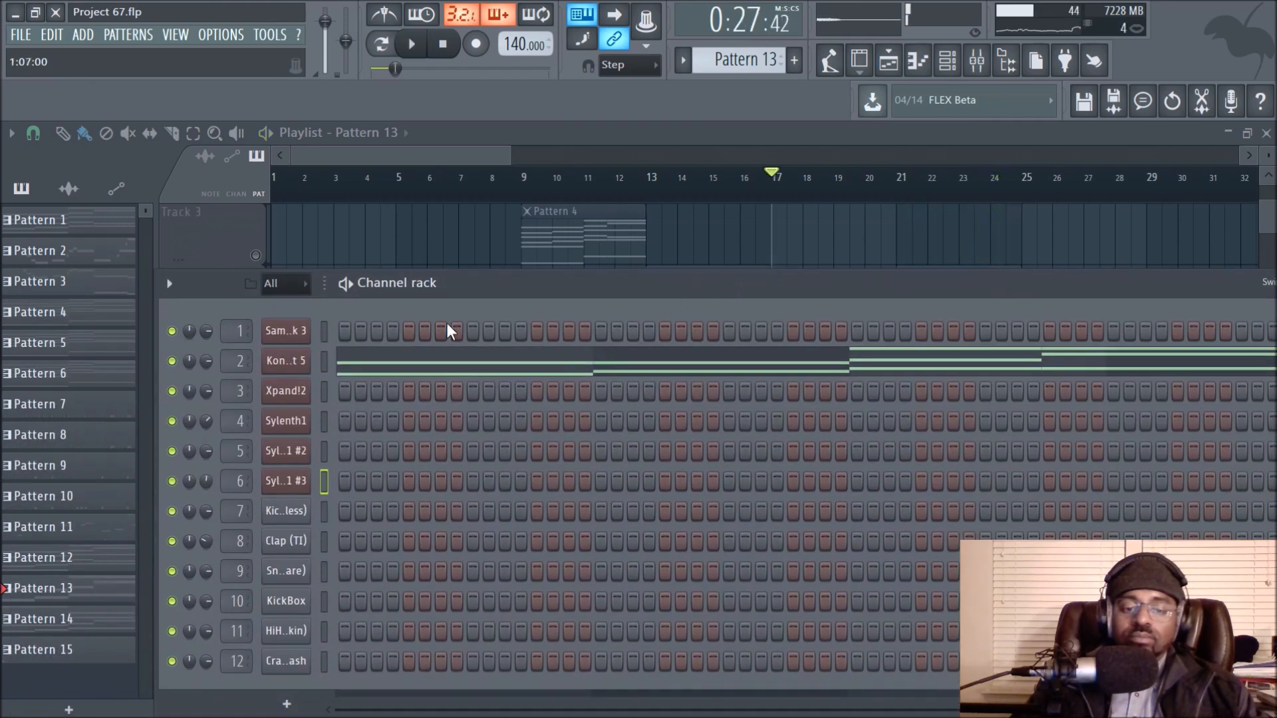
left_click(282, 366)
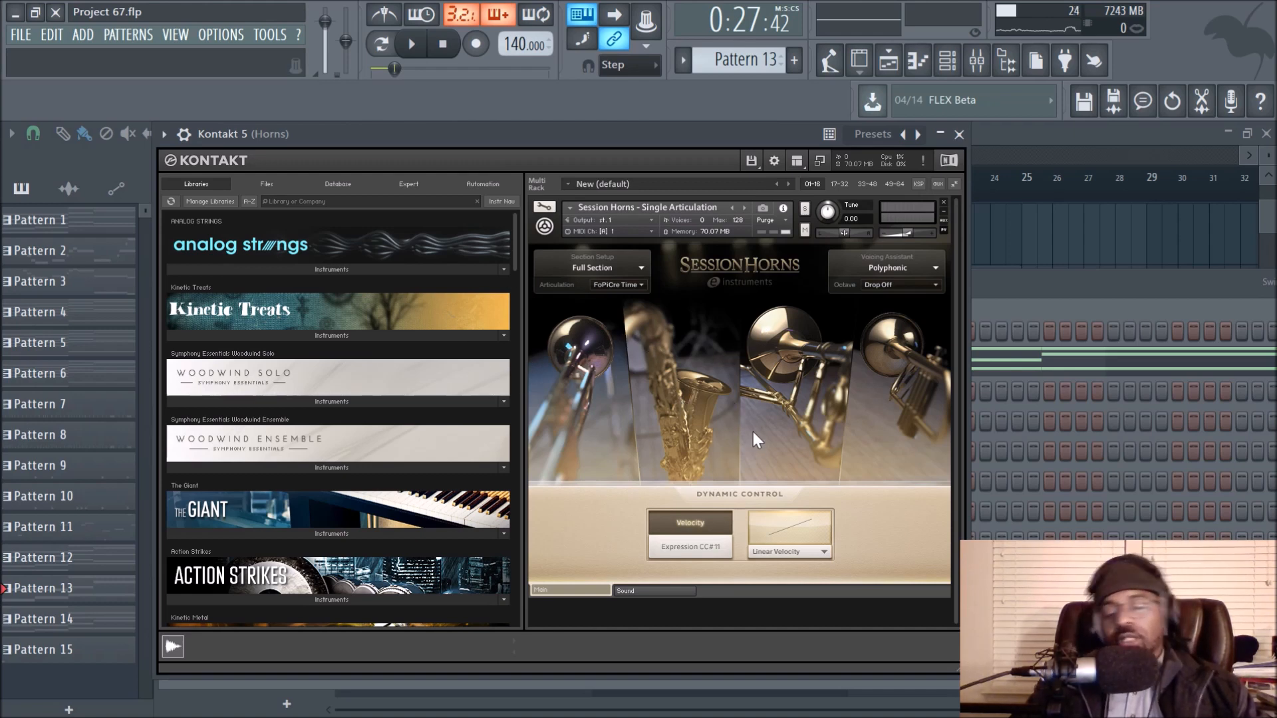
Step: Examine the articulation and section setup options of Session Horns, and close Kontakt to return to the playlist
left_click(604, 287)
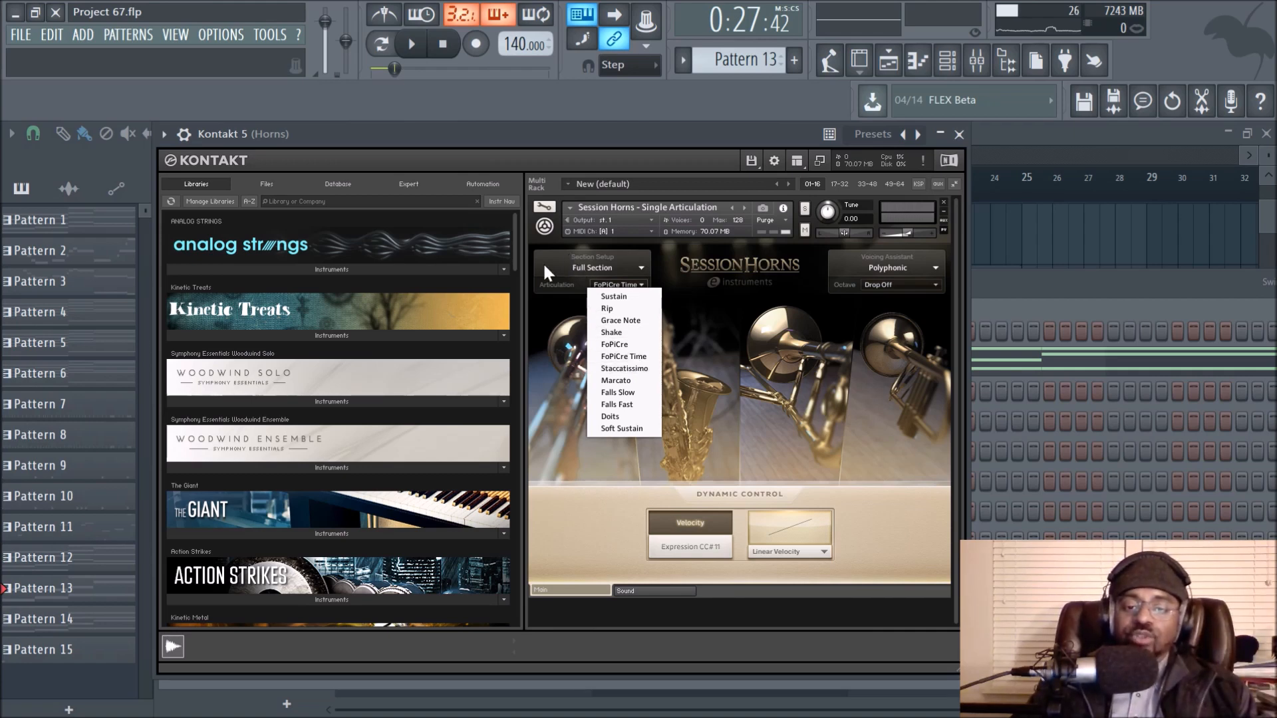
left_click(592, 268)
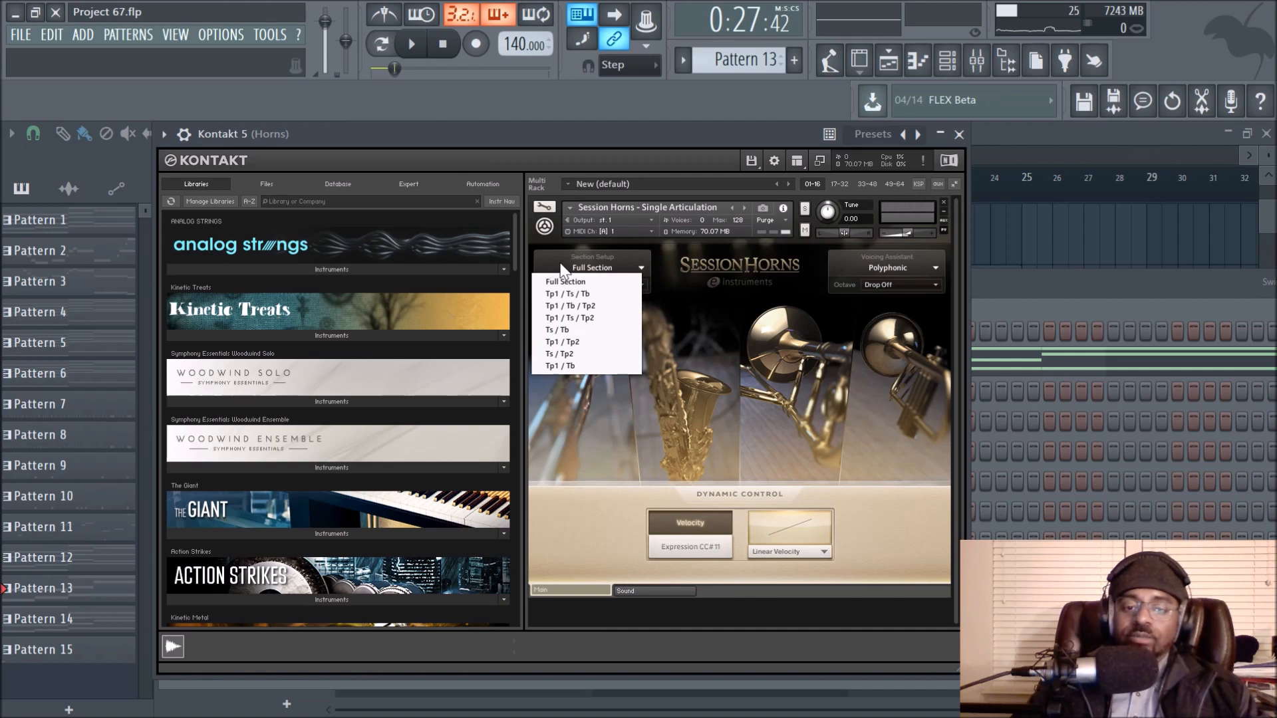
left_click(659, 246)
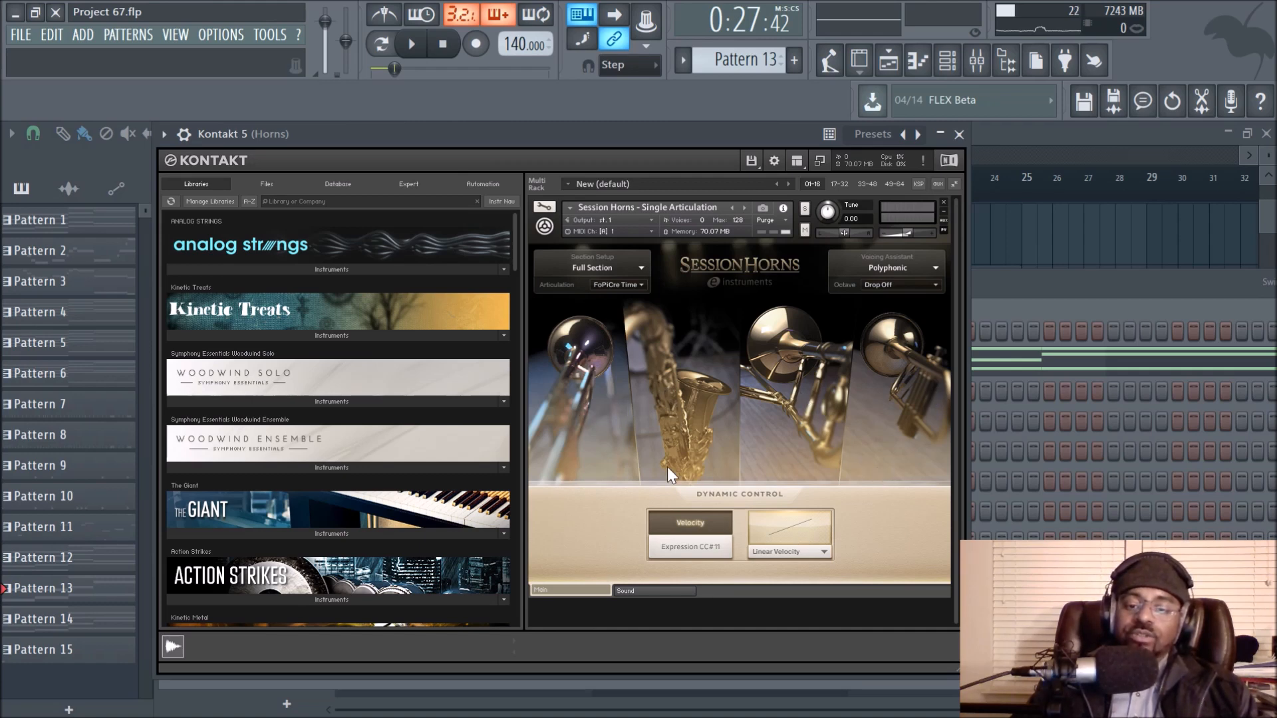
left_click(958, 135)
left_click(989, 225)
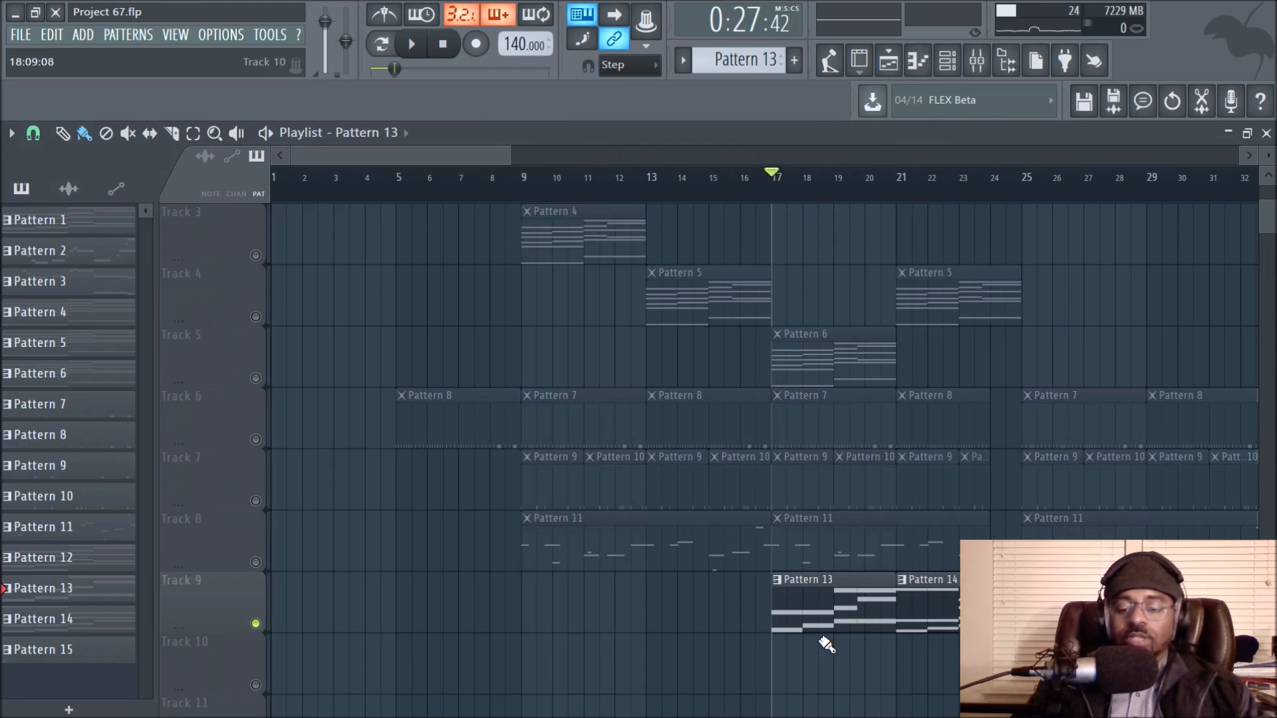
Step: Replay Track 9, unmute Track 8, and play Pattern 11 together with the horns while showing the channel rack
key("space")
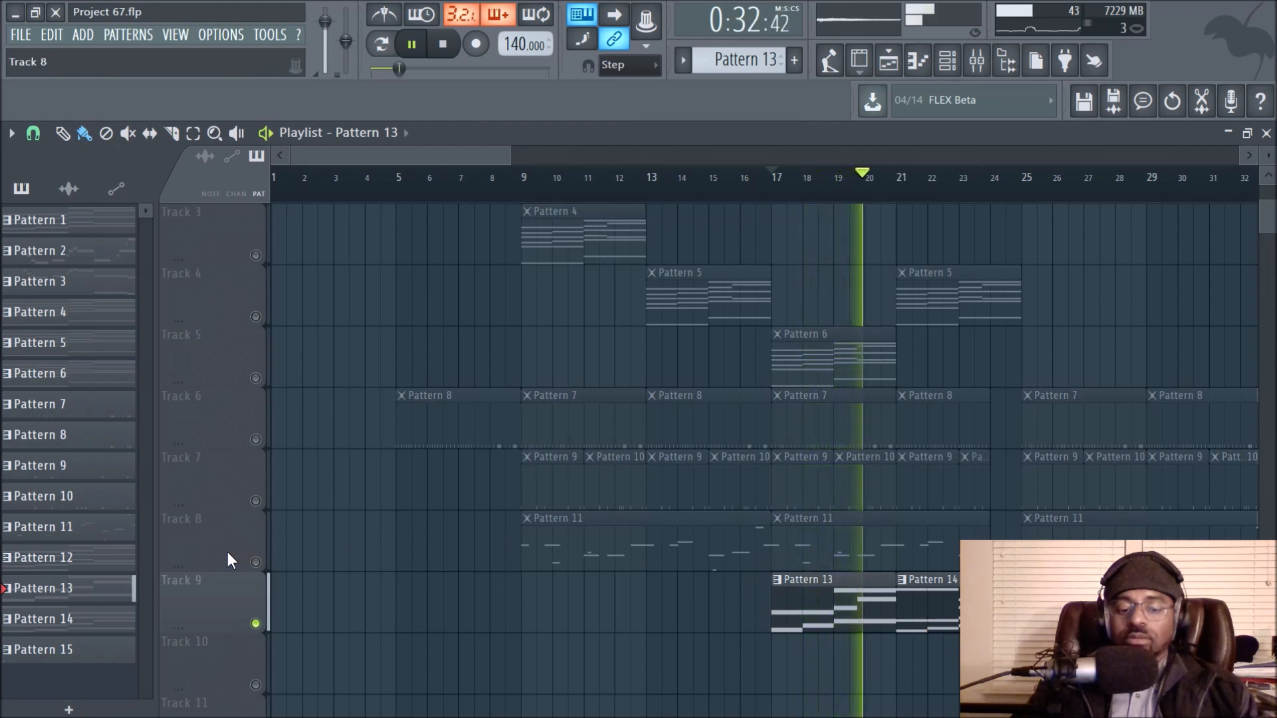
key("space")
left_click(256, 563)
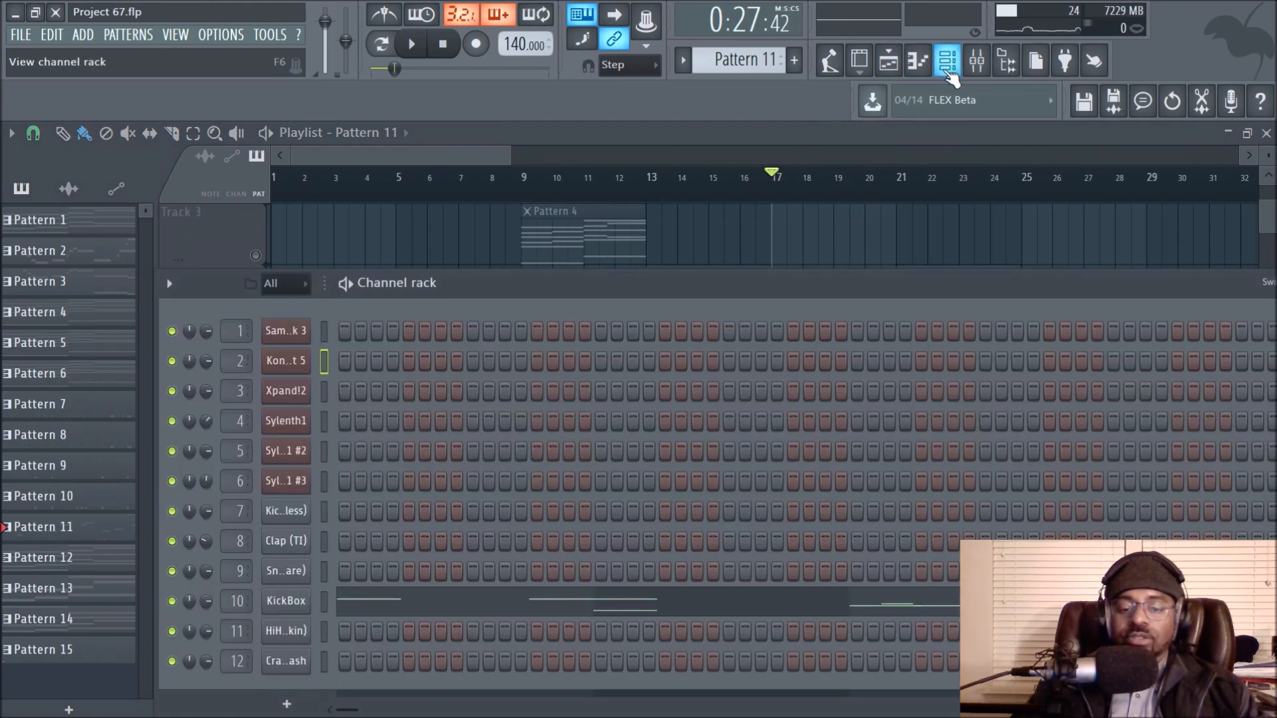
left_click(947, 60)
key("space")
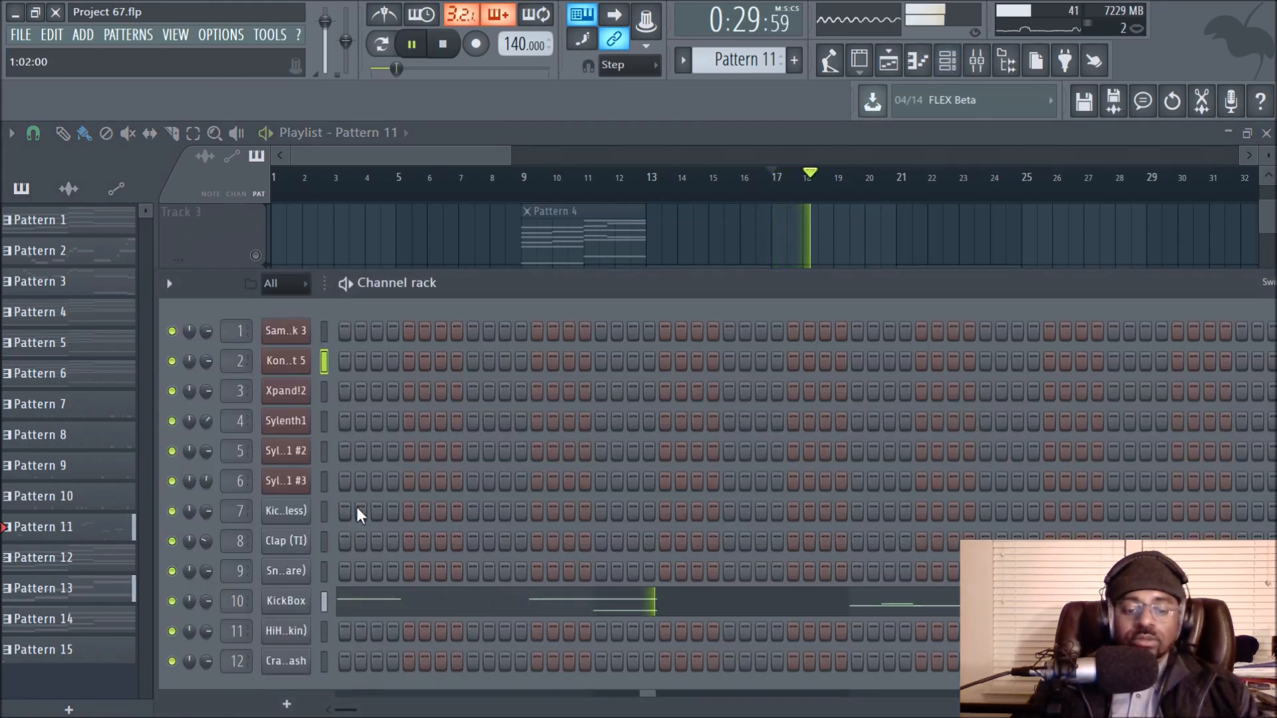
key("space")
Step: Inspect the KickBox 808 channel's sample waveform and its root note and miscellaneous settings, and close the channel window
left_click(308, 601)
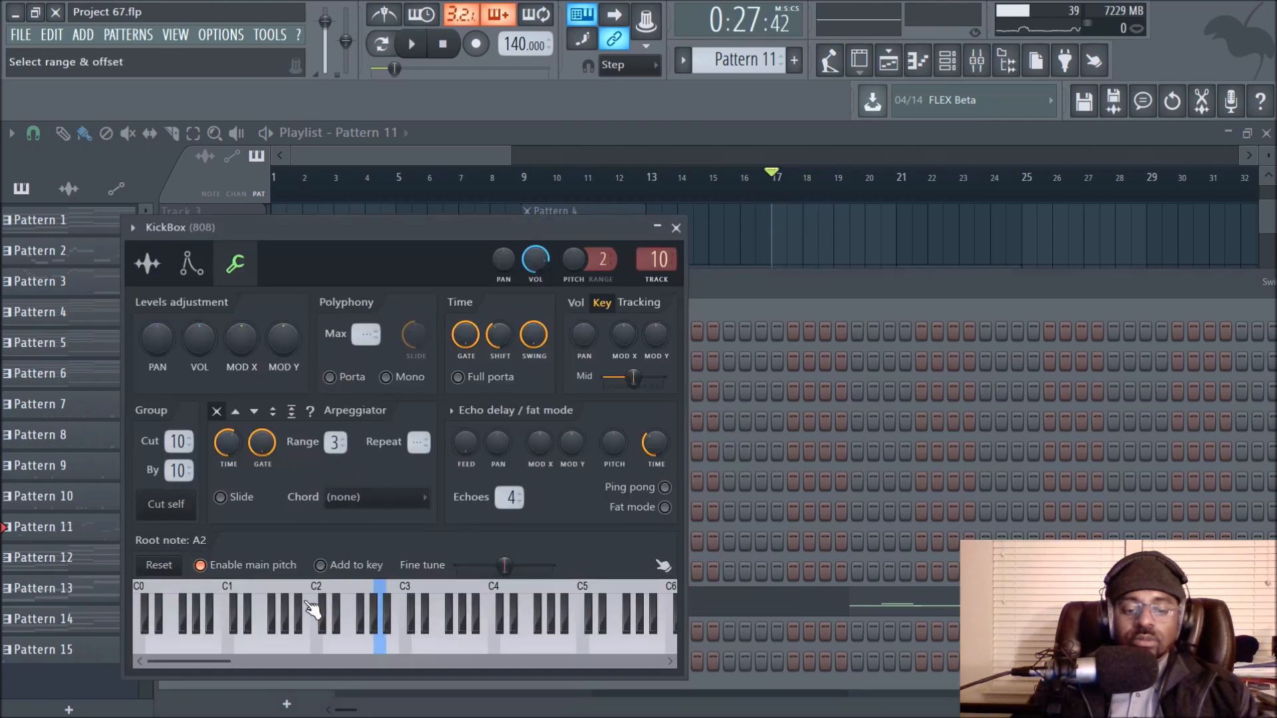
left_click(147, 264)
left_click(439, 590)
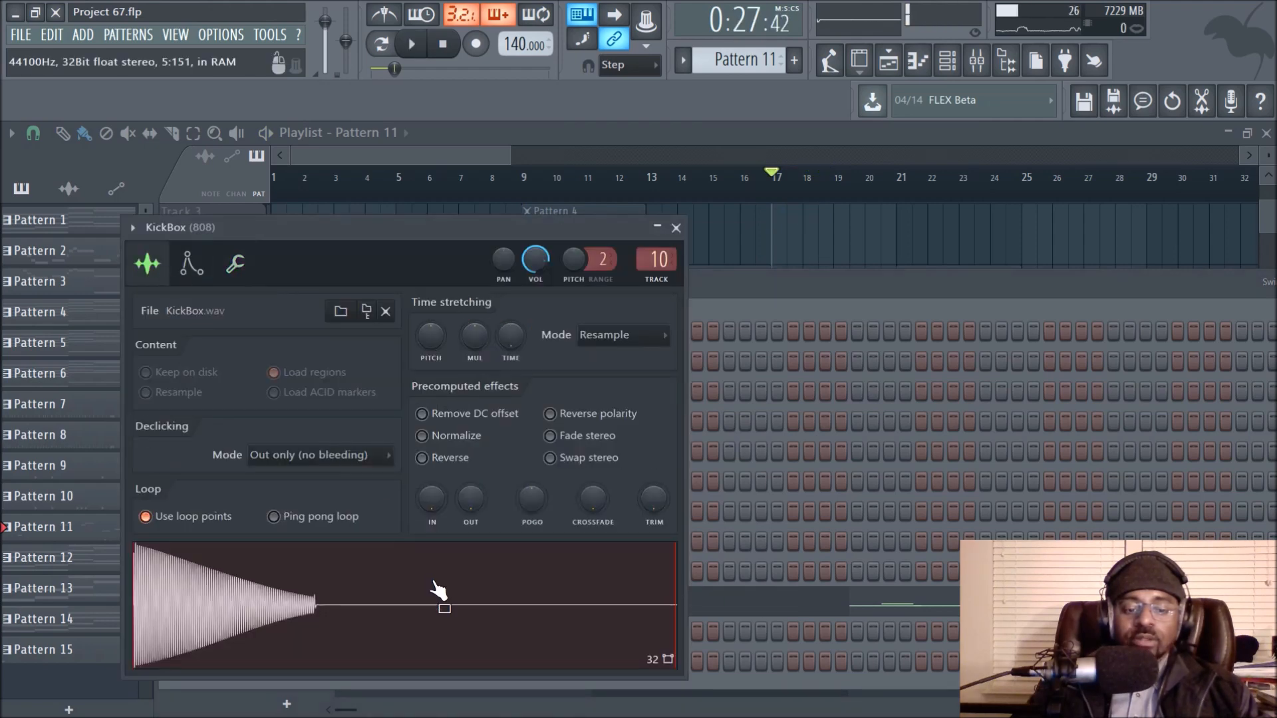
left_click(676, 228)
left_click(313, 601)
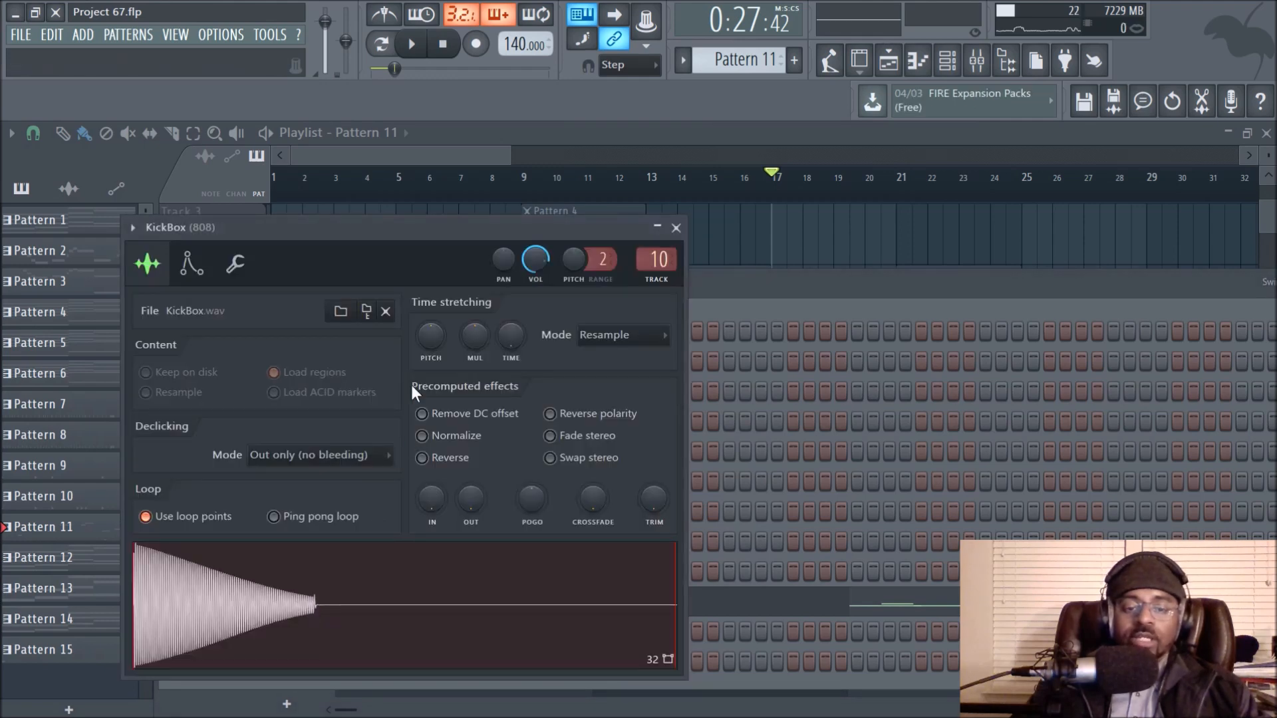
left_click(237, 265)
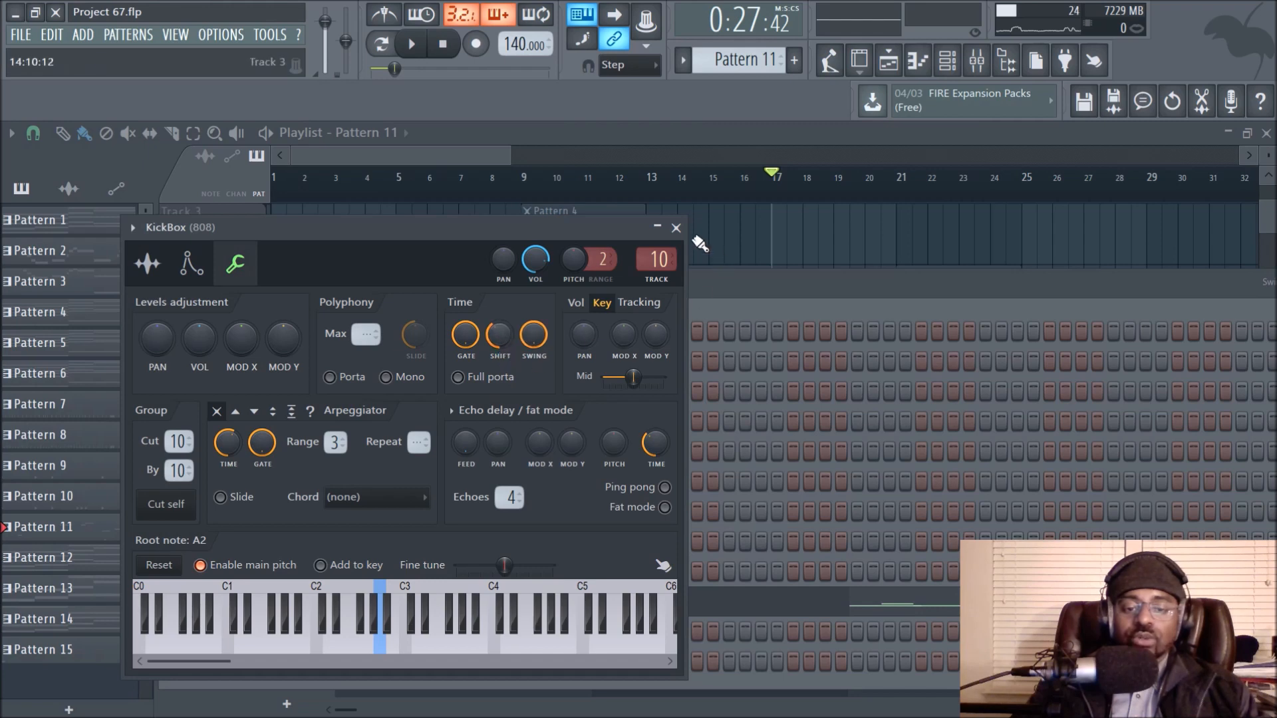
left_click(676, 228)
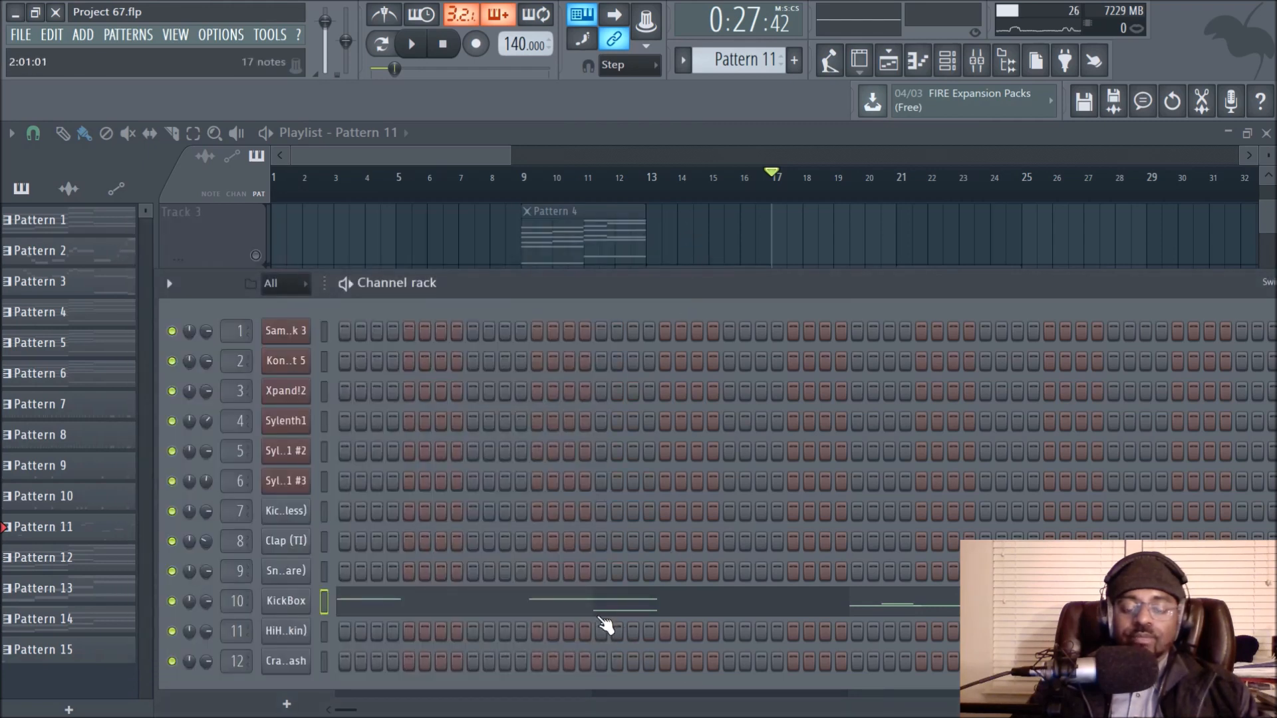
Step: Open the KickBox notes of Pattern 11 in the piano roll and play the bassline briefly
left_click(550, 613)
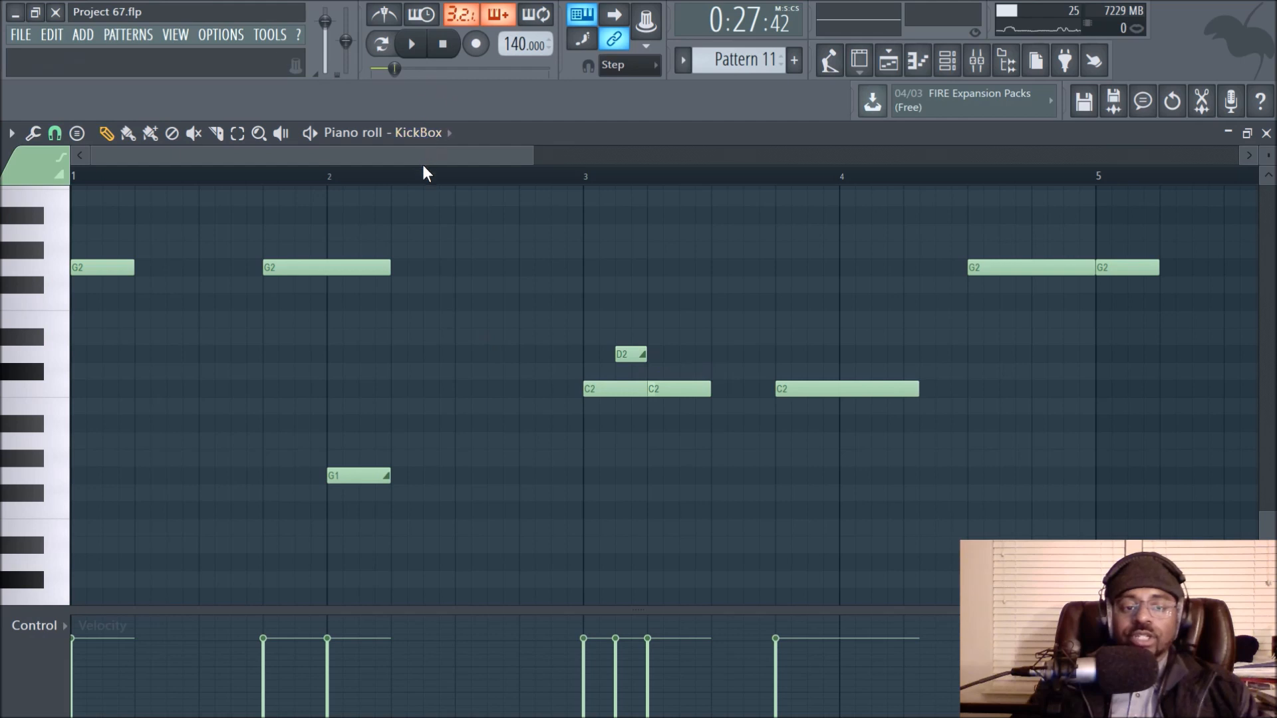
key("space")
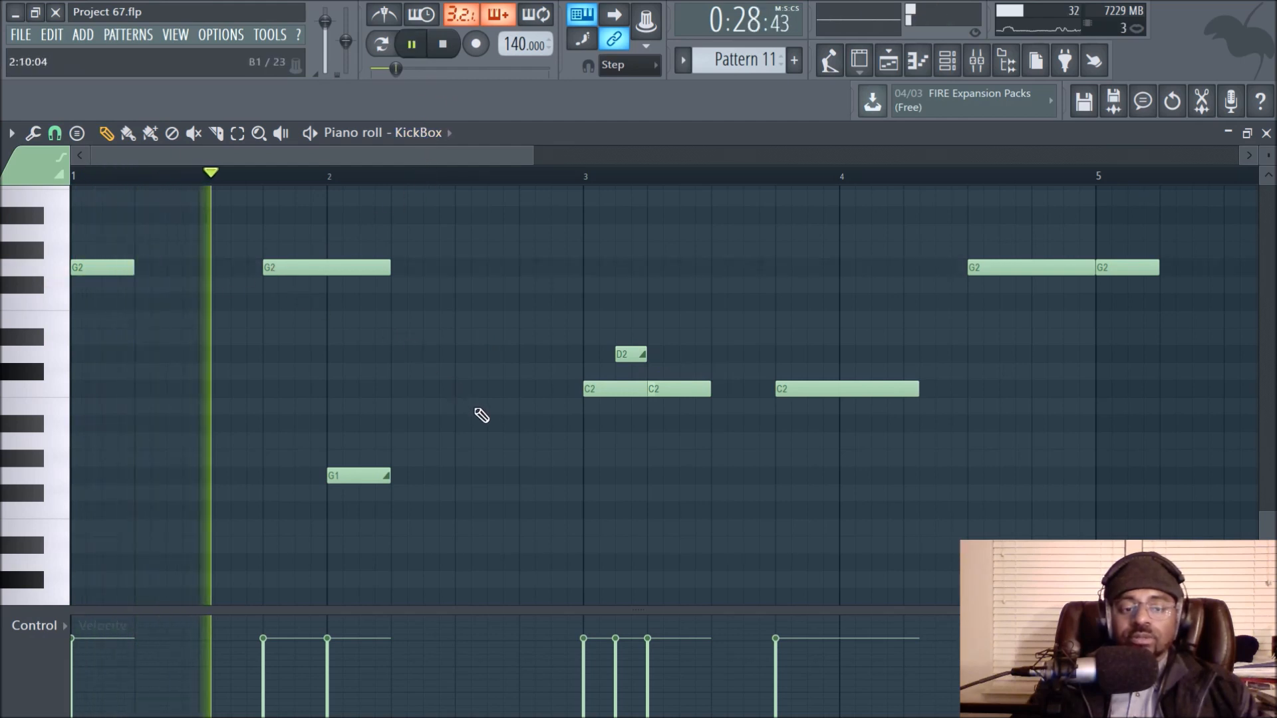
key("space")
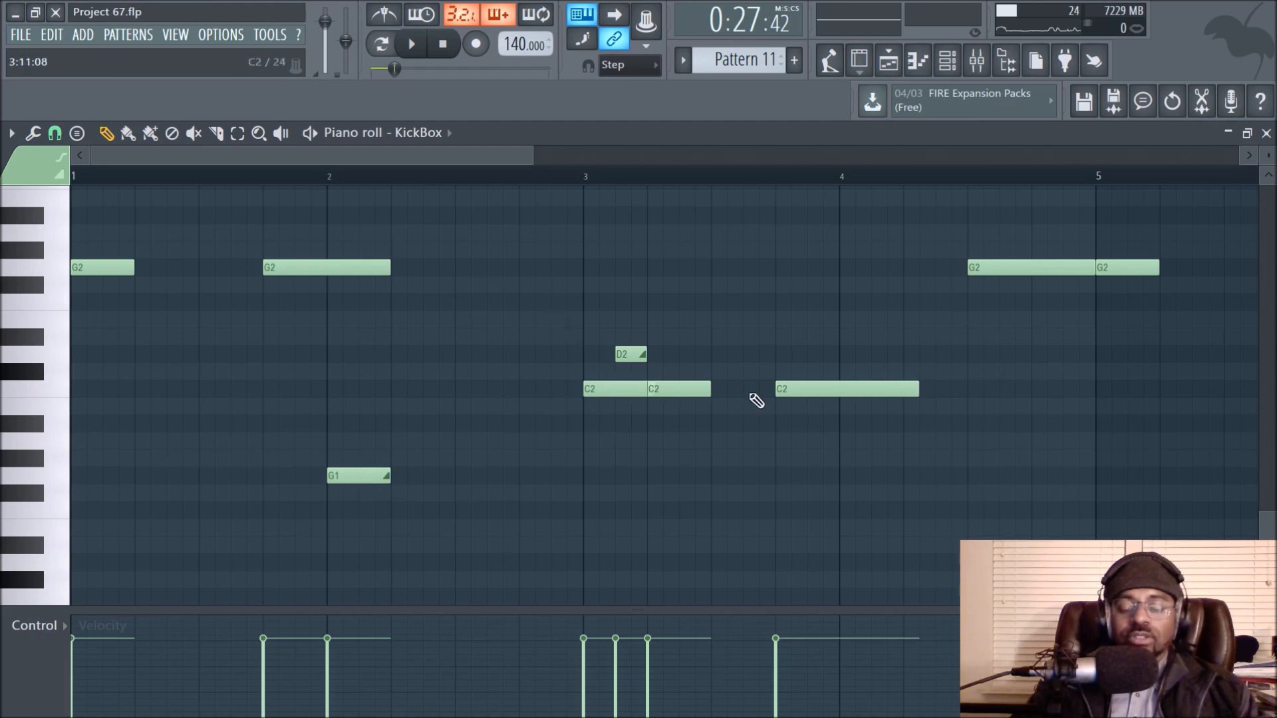
Step: View the slide option in the note properties of the long C2 note in bar 3, and replay the KickBox bassline
double_click(838, 389)
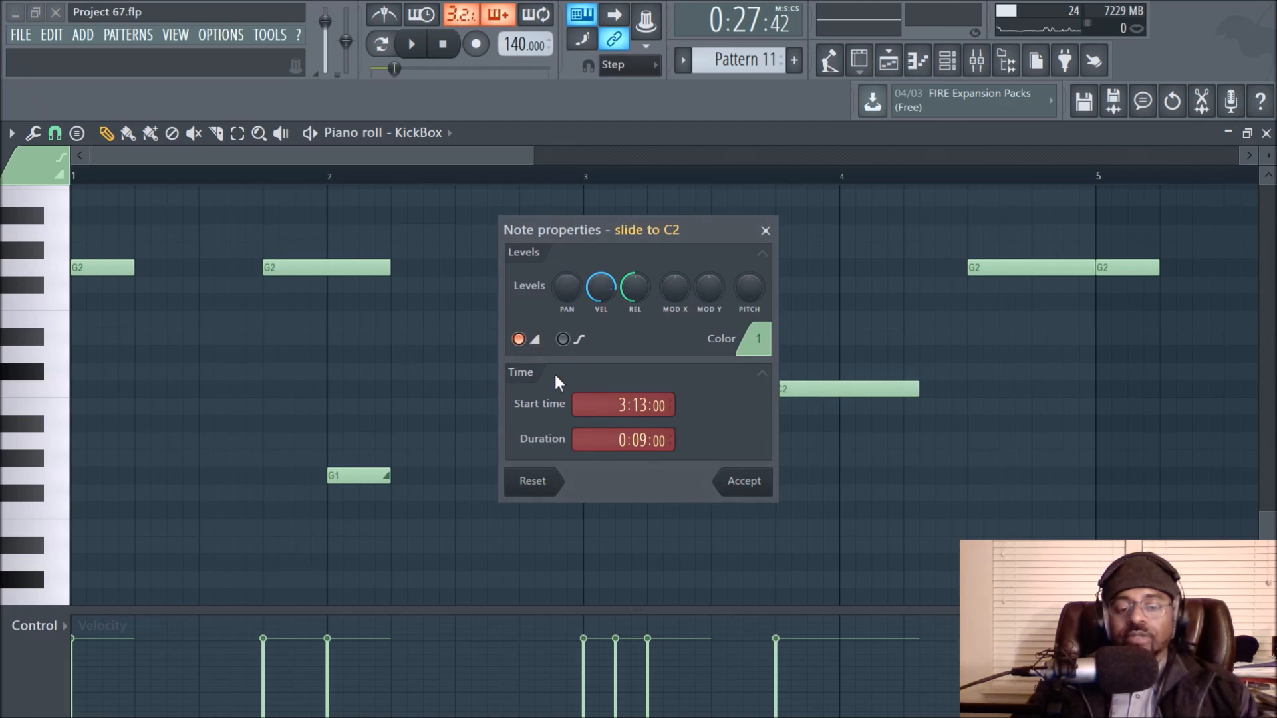
left_click(764, 230)
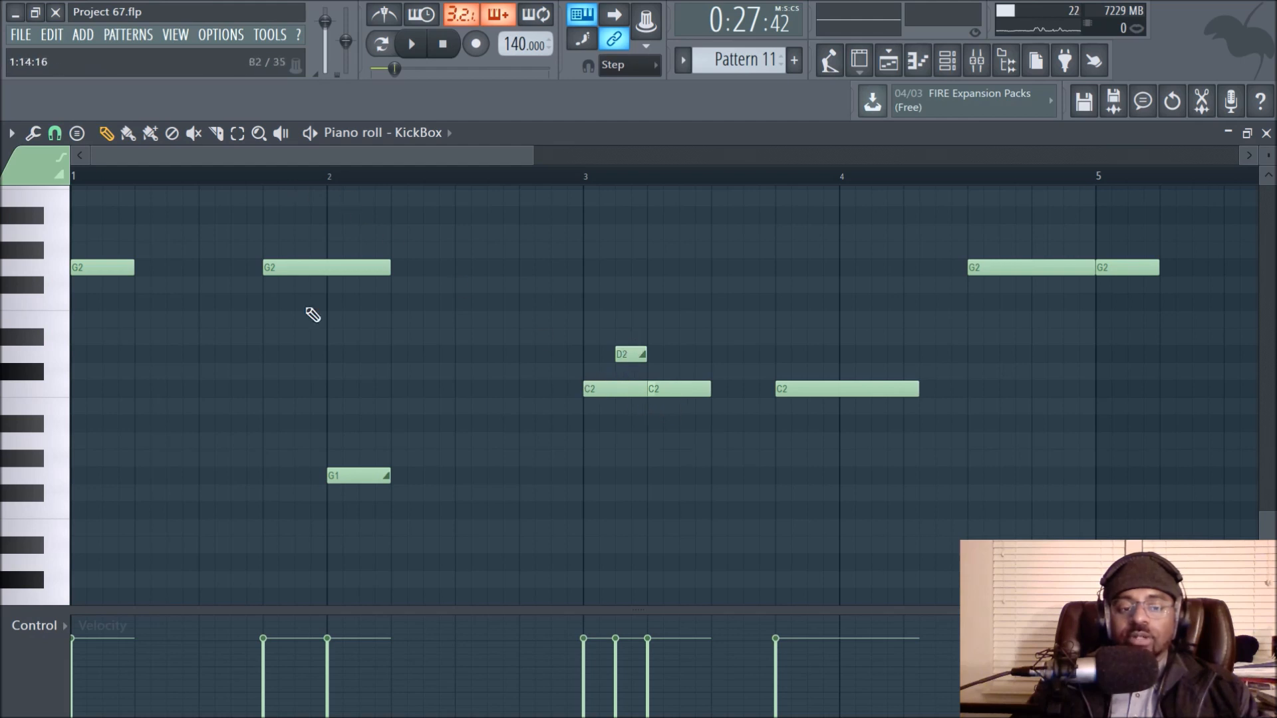
key("space")
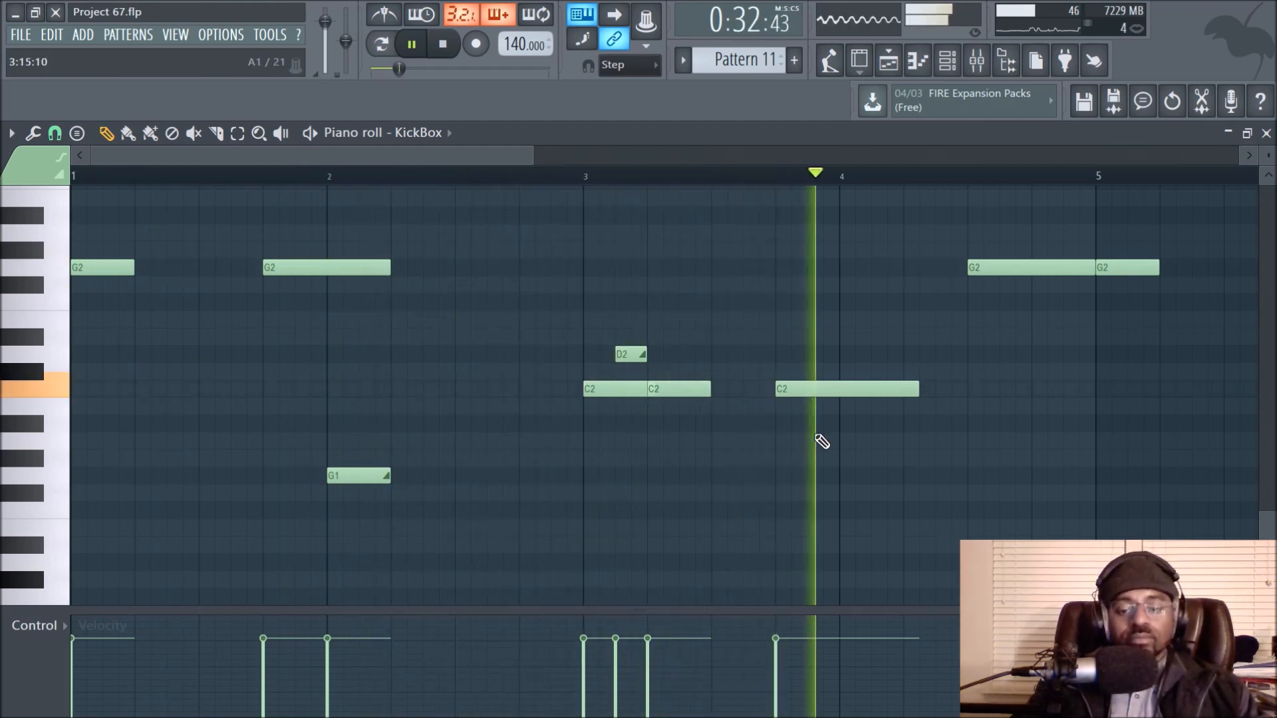
key("space")
Step: Leave the KickBox piano roll and return to the playlist's upper tracks
left_click(864, 68)
left_click(889, 66)
left_click(897, 69)
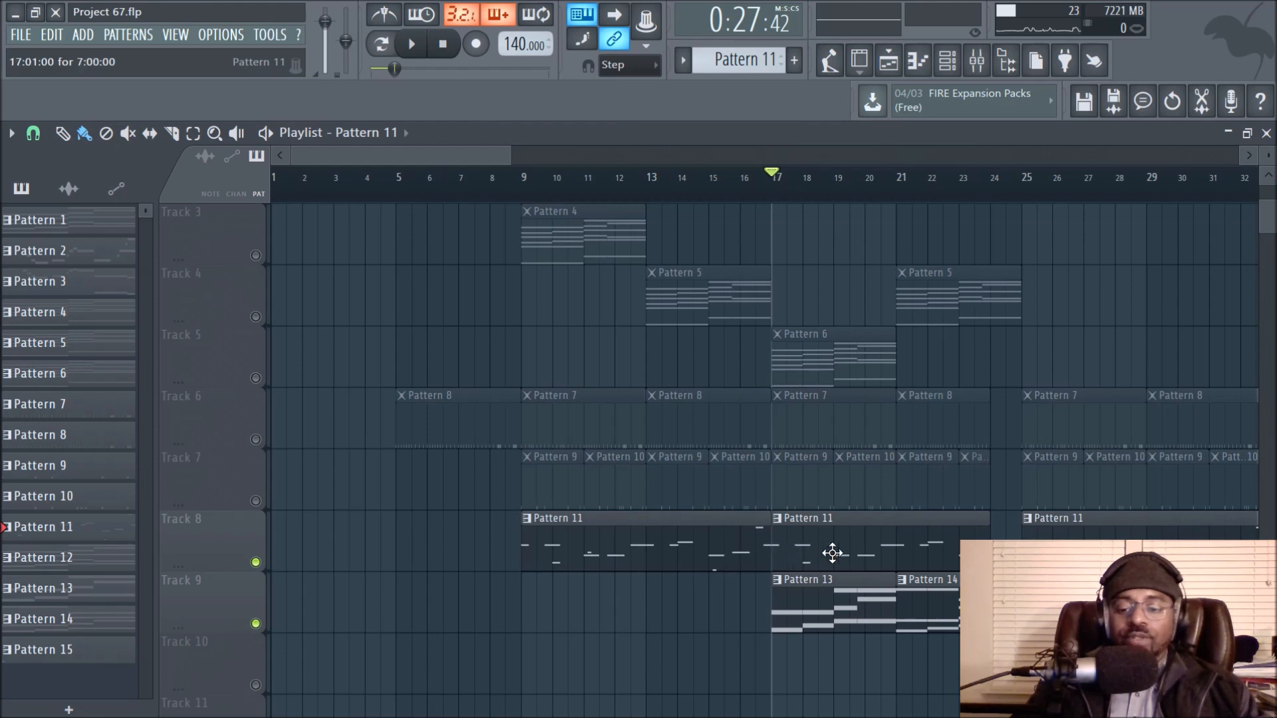
scroll(458, 312, "up", 2)
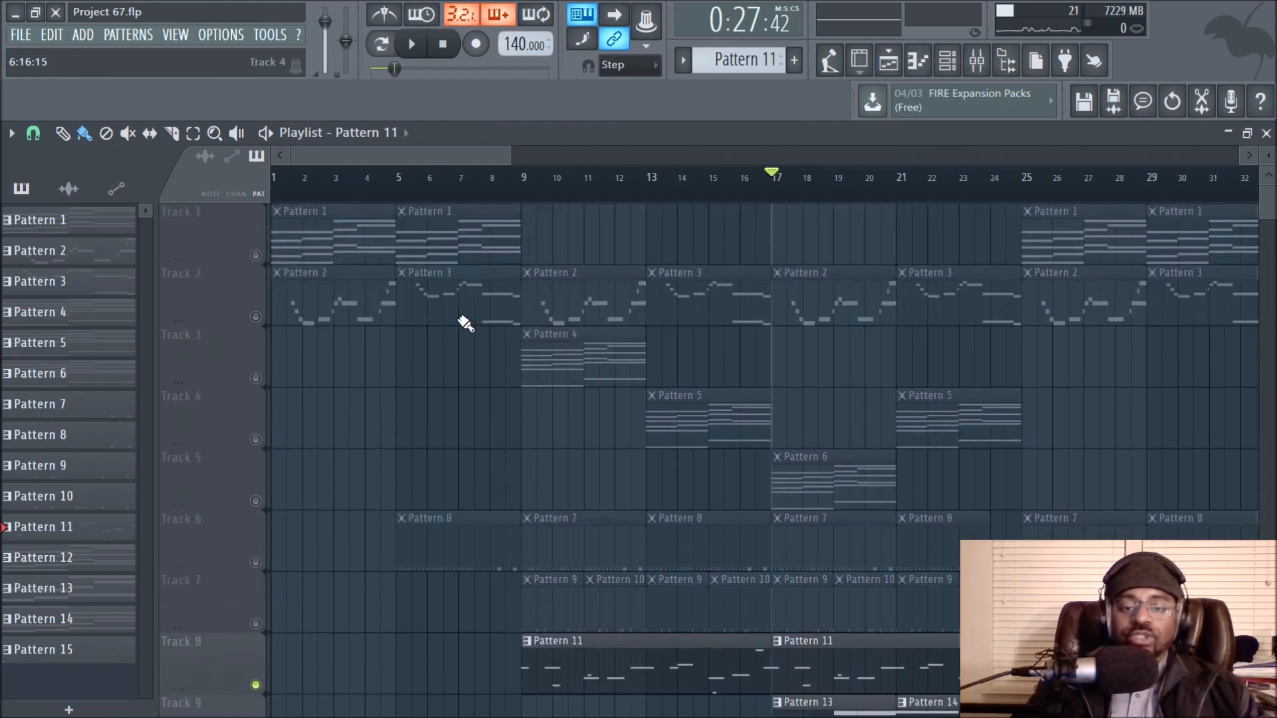
Step: Solo Track 10 in the playlist and place the playhead at bar 41, at the start of the Pattern 12 clips
scroll(638, 180, "down", 2)
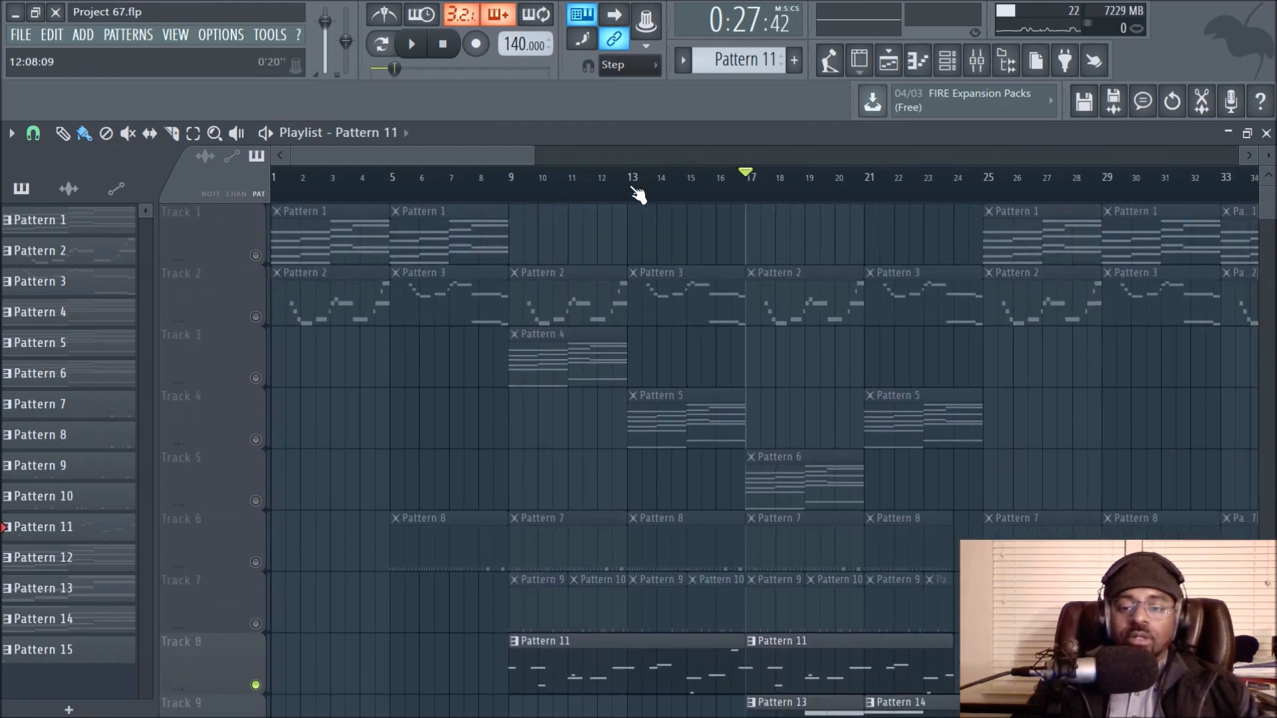
scroll(964, 356, "down", 3)
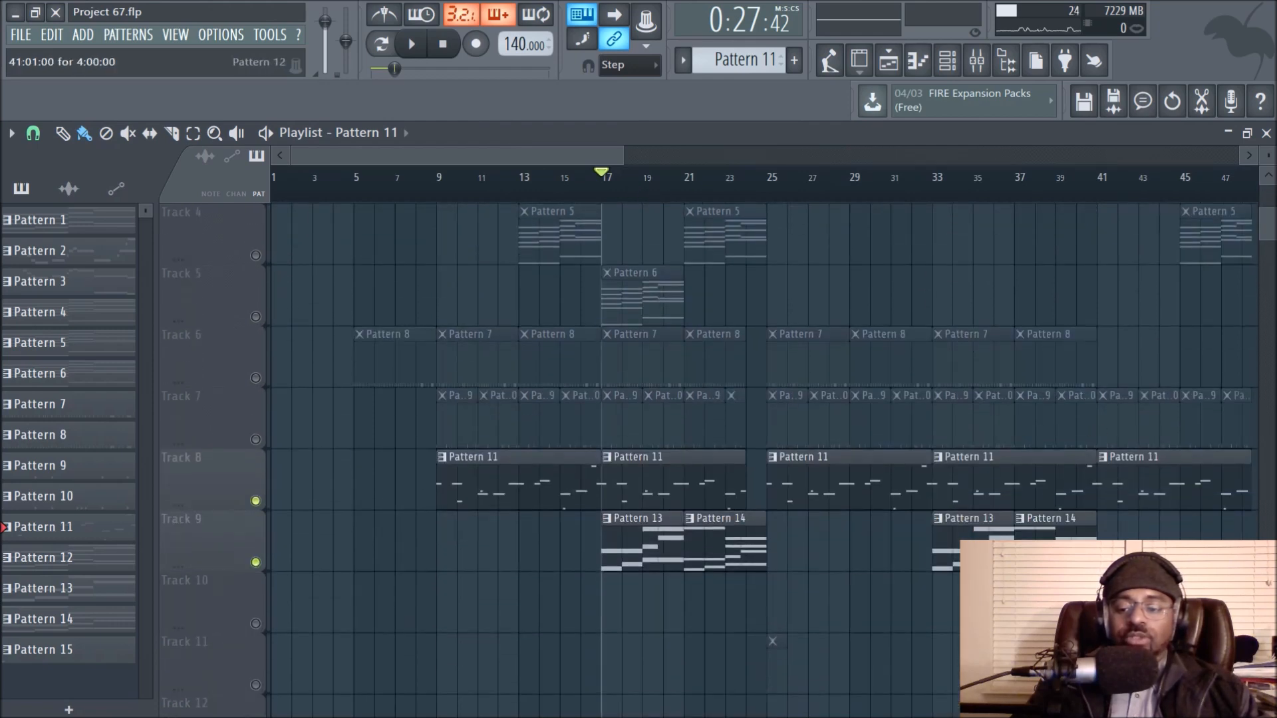
scroll(799, 422, "up", 1)
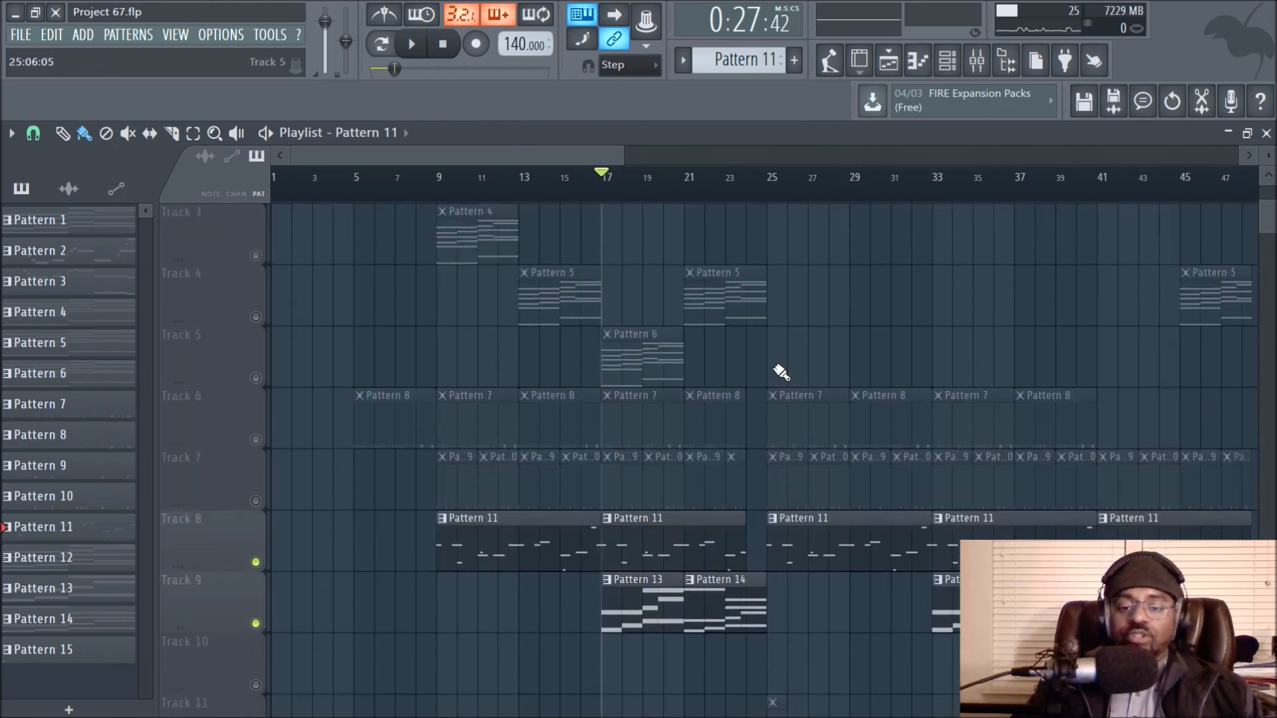
scroll(989, 370, "down", 3)
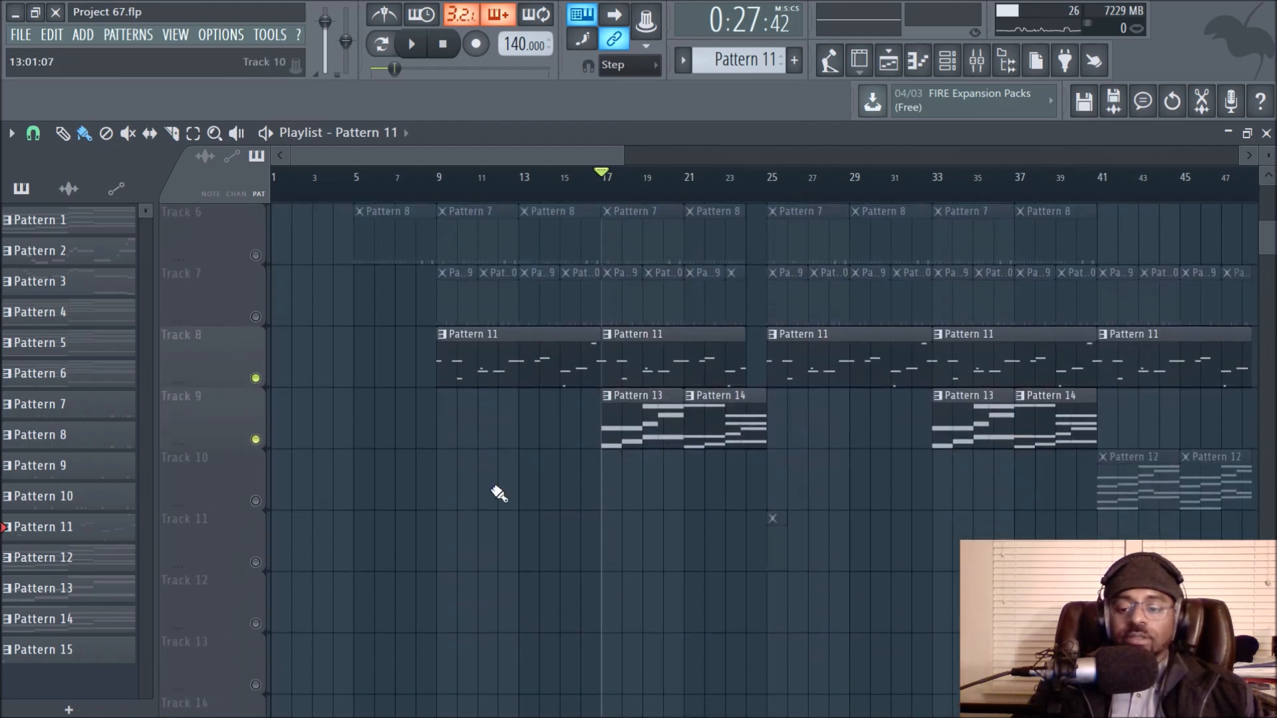
left_click(254, 504)
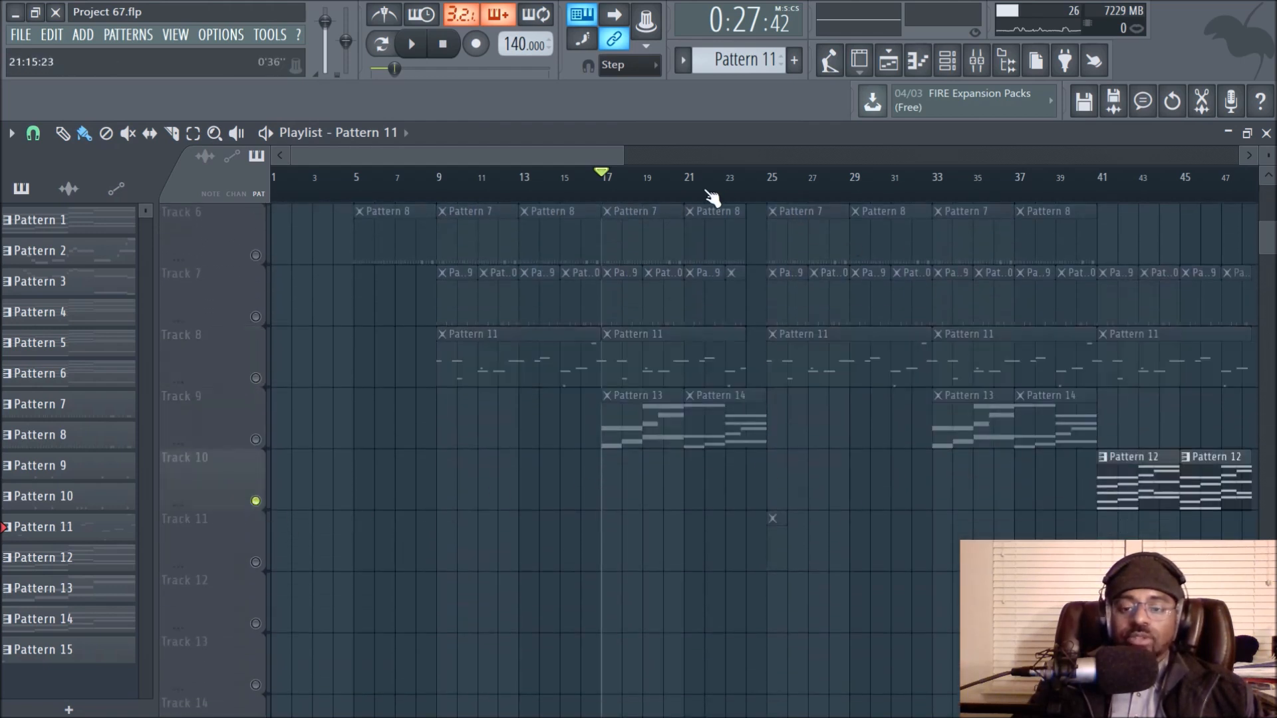
left_click(1102, 195)
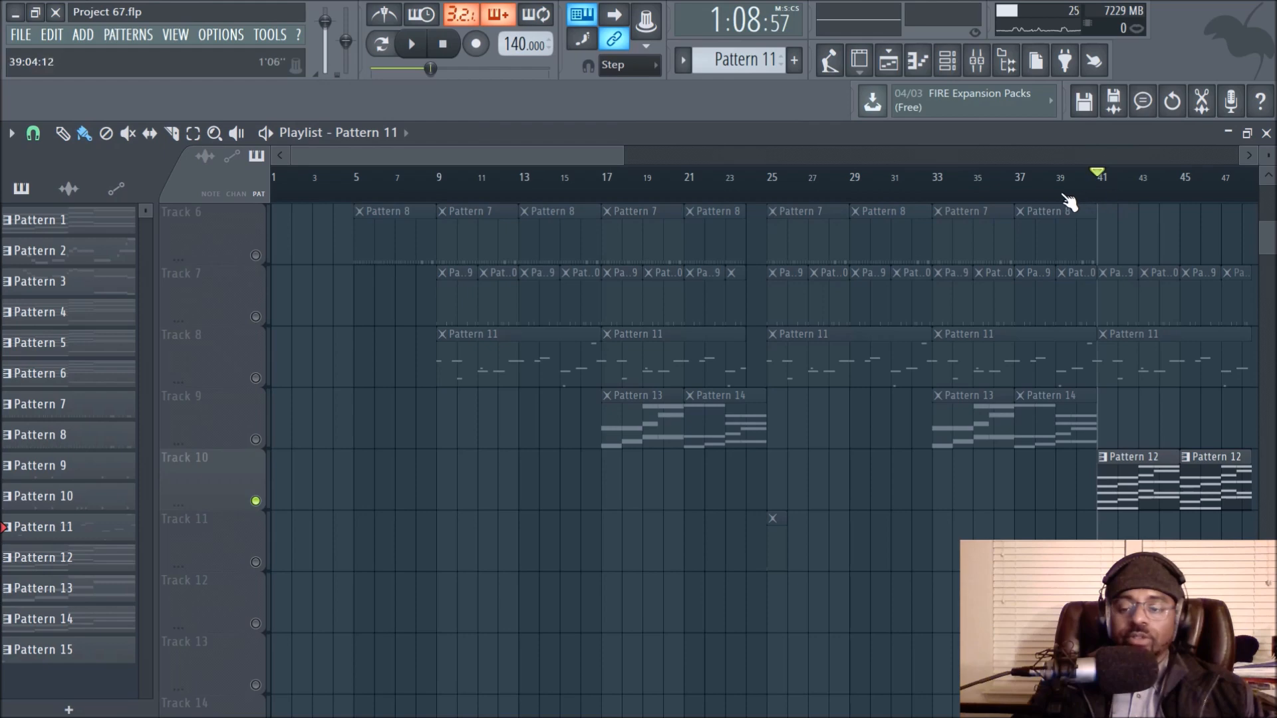
Step: Select the Pattern 12 clip at bar 41, show its channels in the channel rack and start playback
left_click_drag(551, 150, 744, 158)
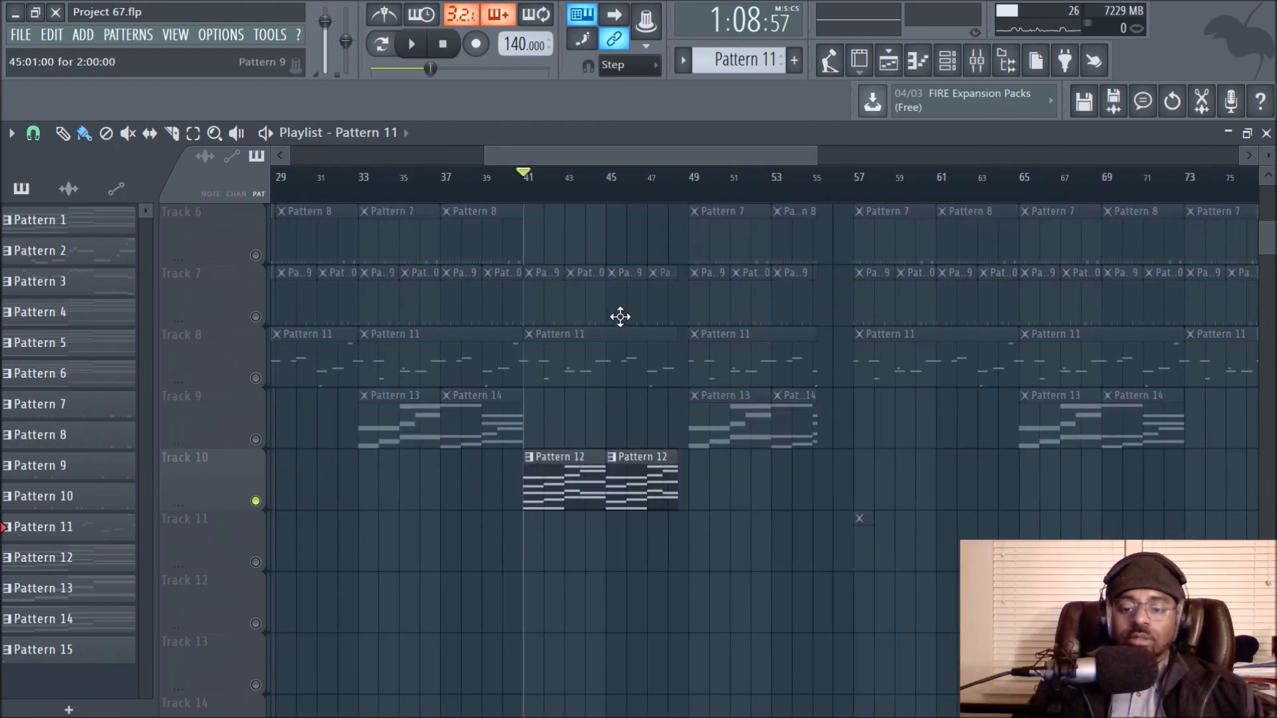
scroll(576, 540, "up", 1)
left_click(576, 540)
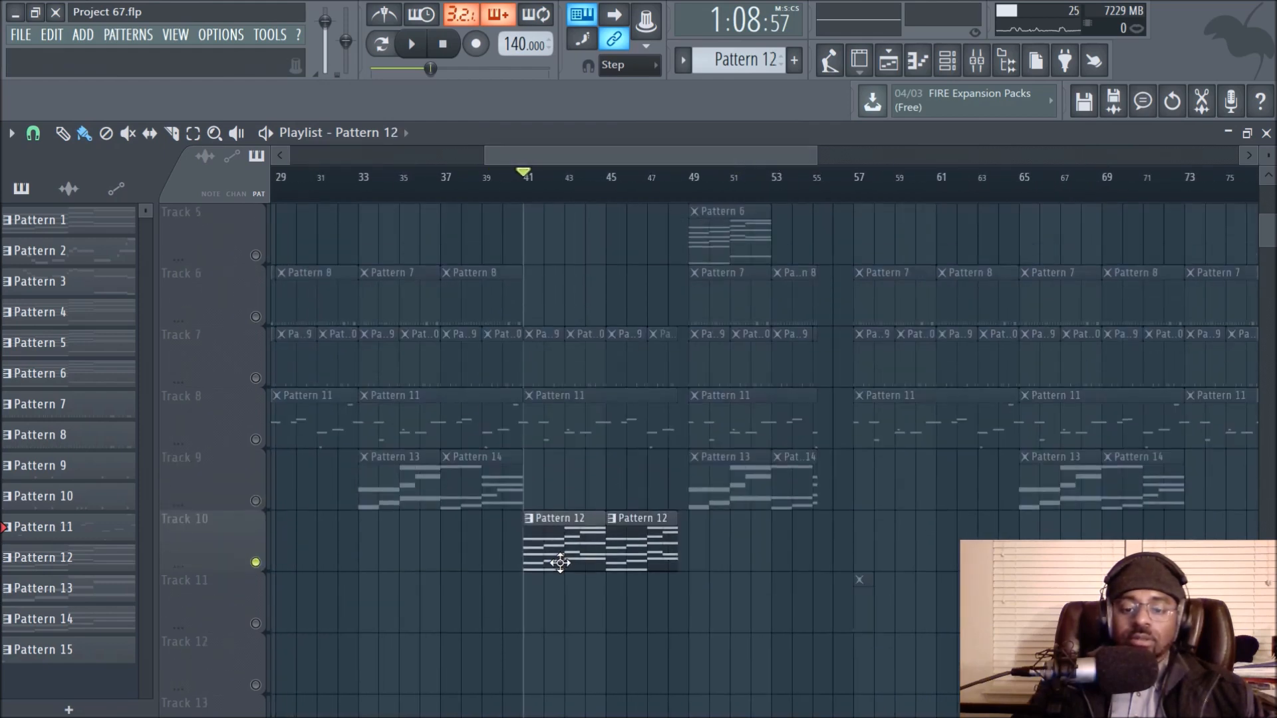
left_click(947, 61)
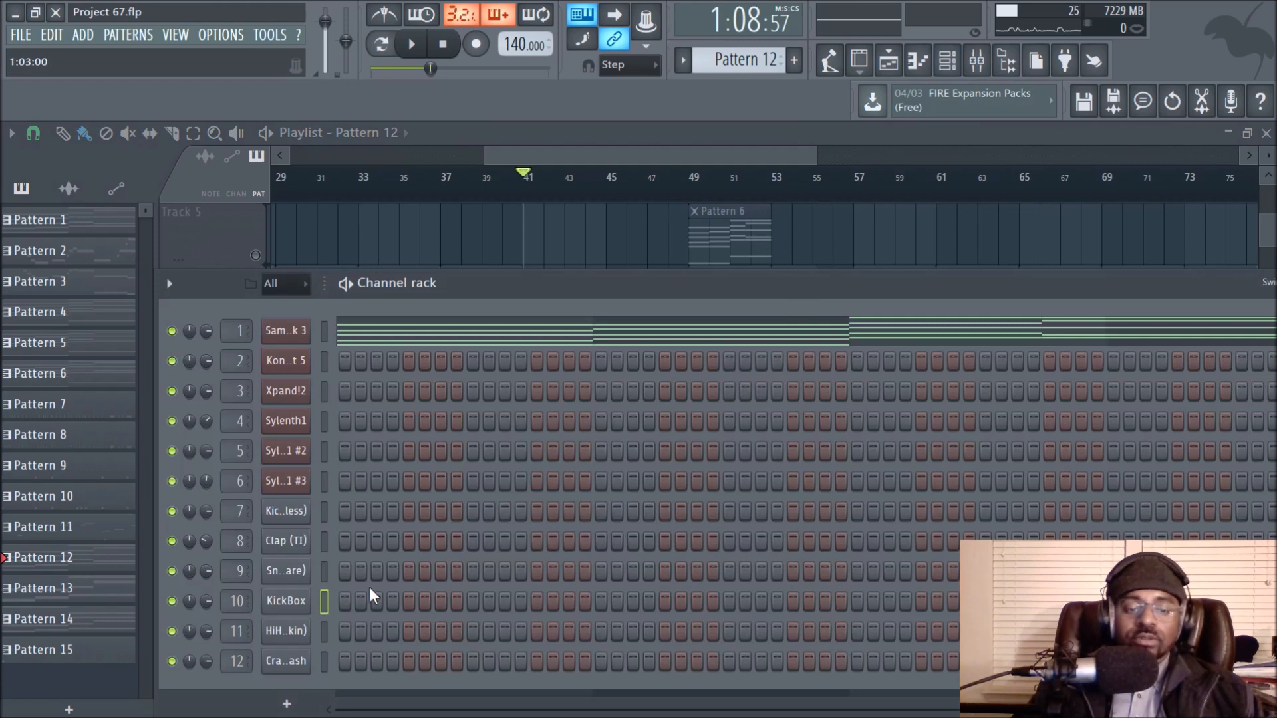
key("space")
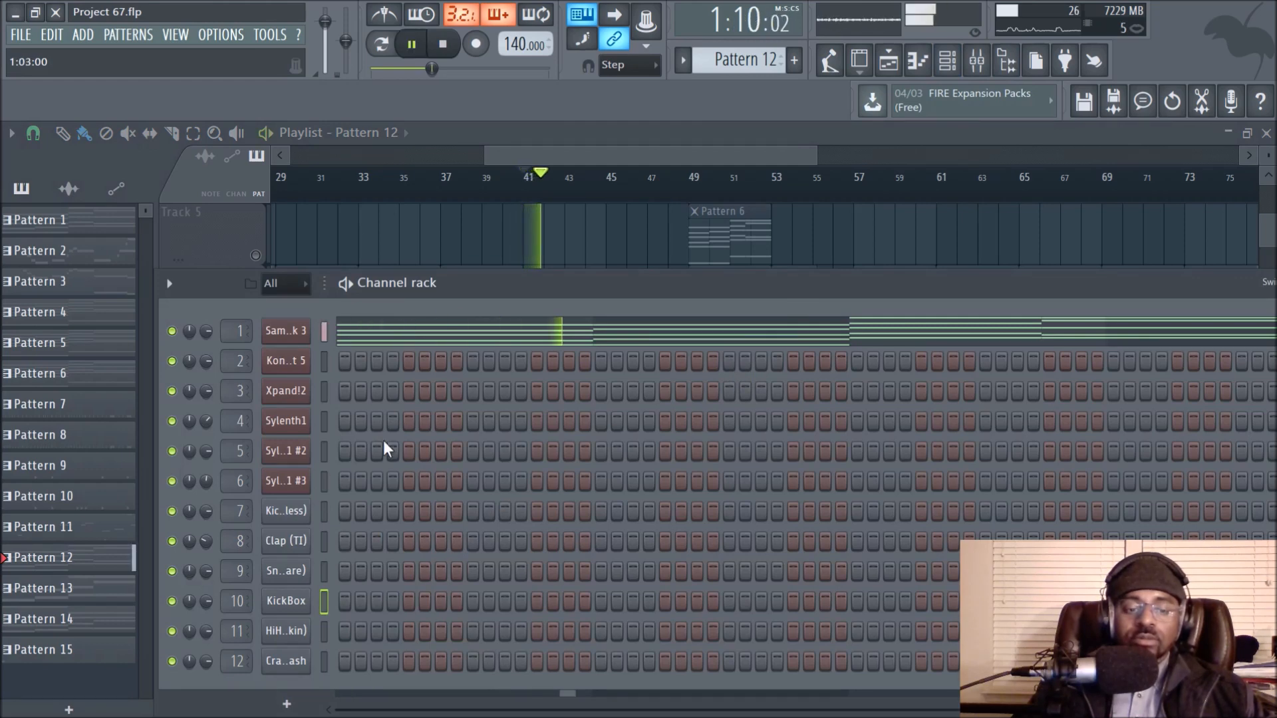
Step: Inspect the SampleTank 3 instrument behind Pattern 12 during playback, stop the song and return to the playlist
left_click(284, 330)
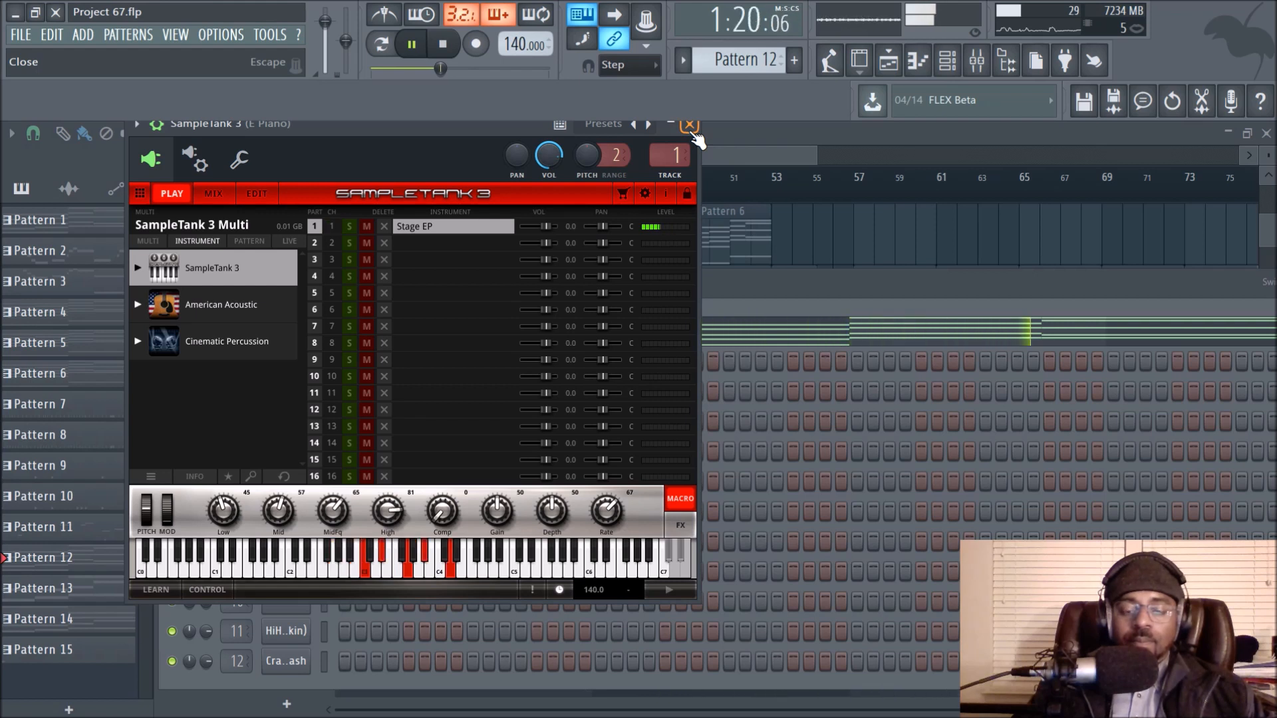
key("space")
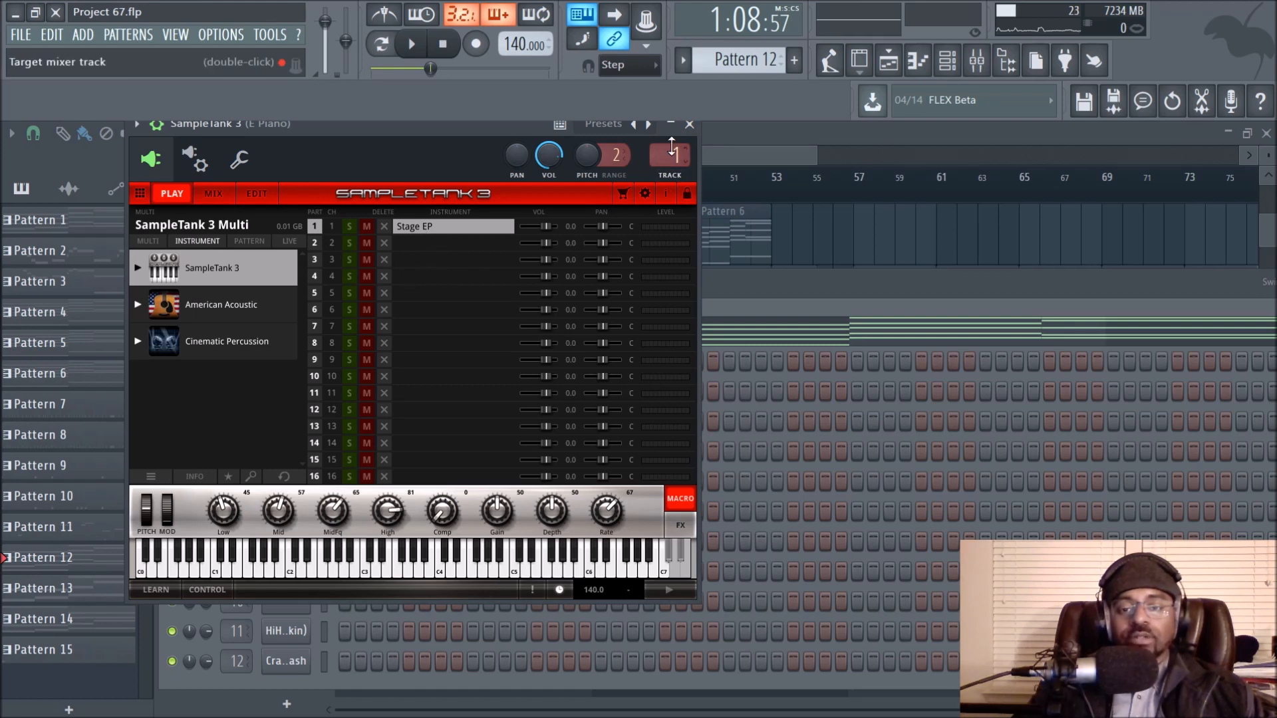
left_click(689, 125)
right_click(882, 195)
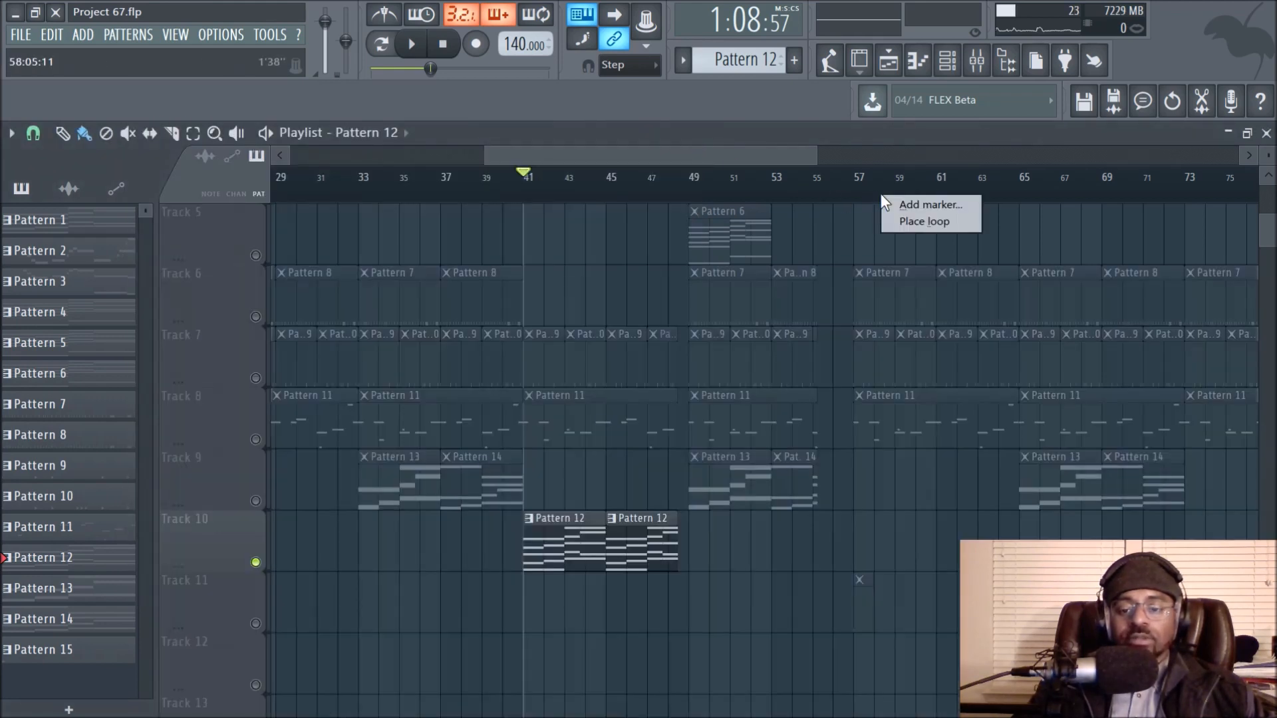
left_click(836, 237)
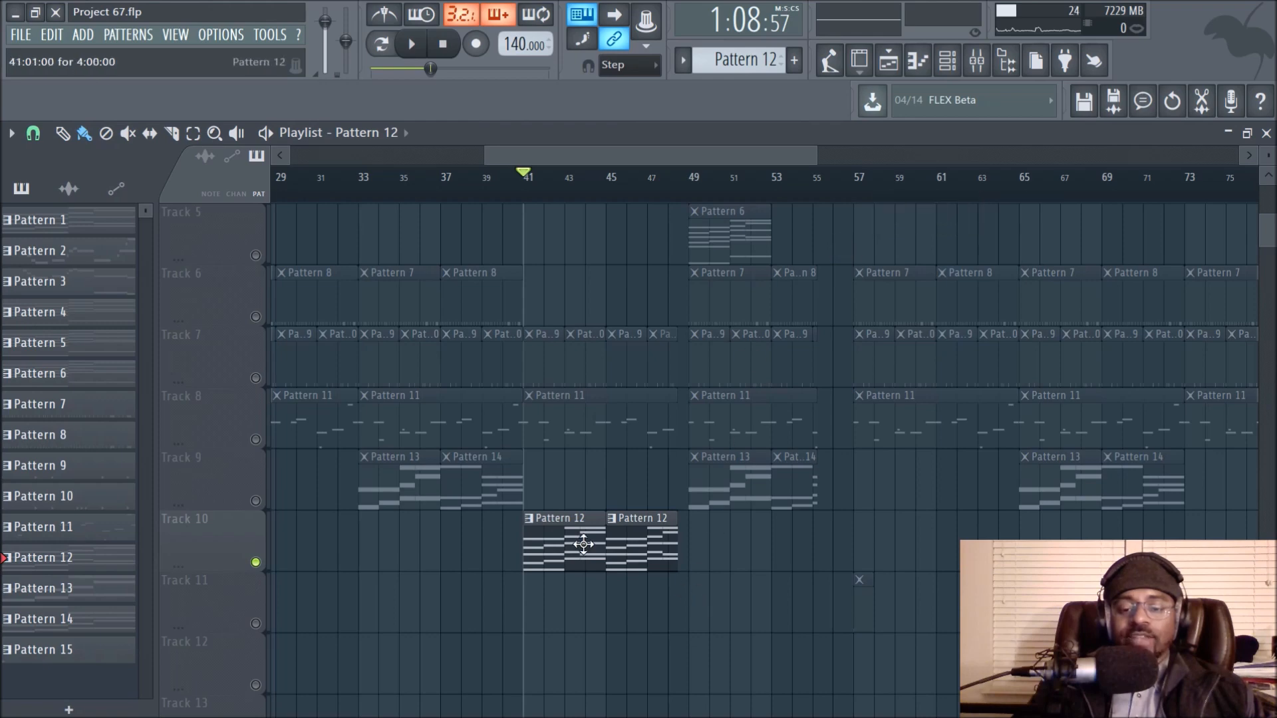
Step: Examine how the patterns are arranged across the tracks, from the full song's length back to its opening bars
scroll(779, 200, "down", 5)
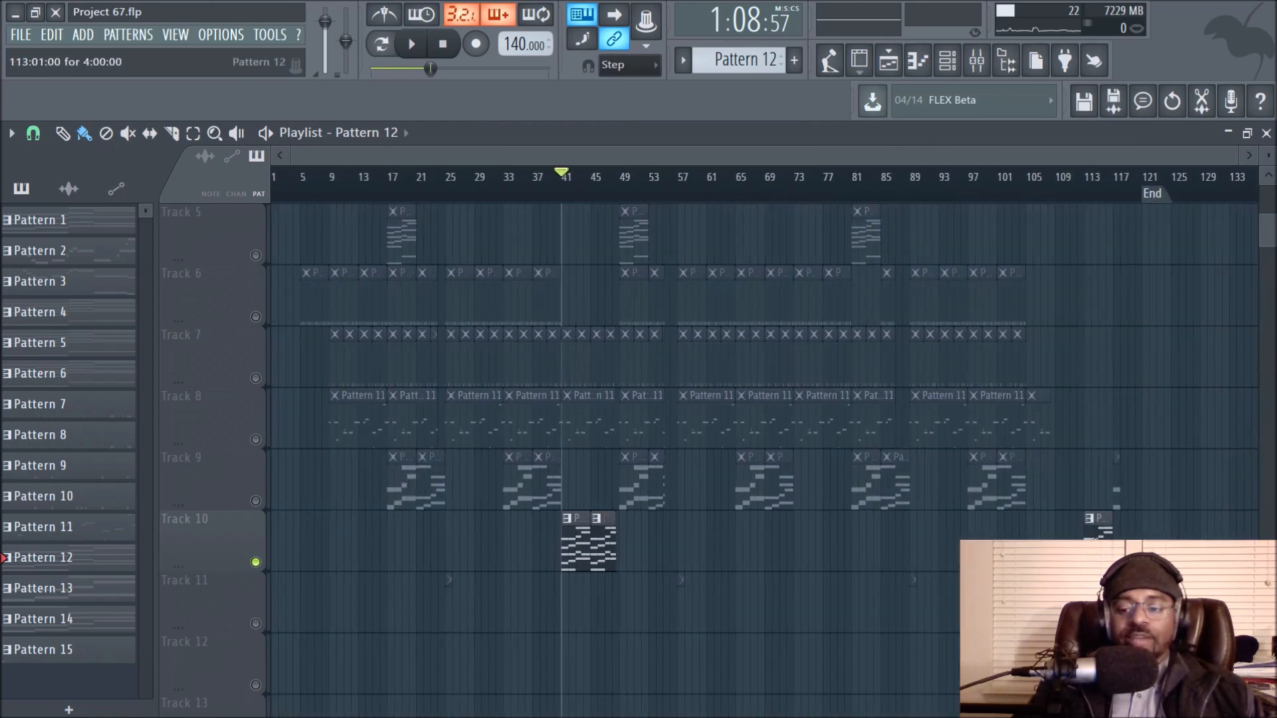
scroll(1226, 519, "up", 4)
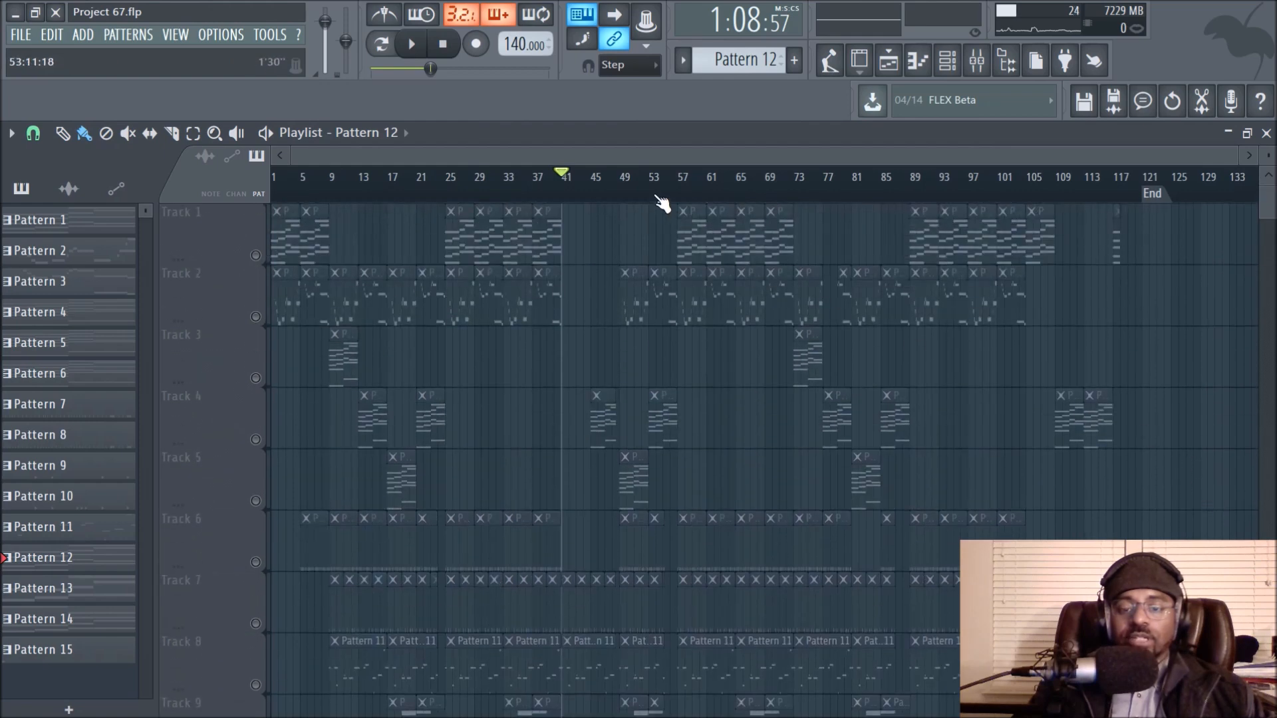
scroll(662, 202, "up", 2)
scroll(668, 355, "down", 5)
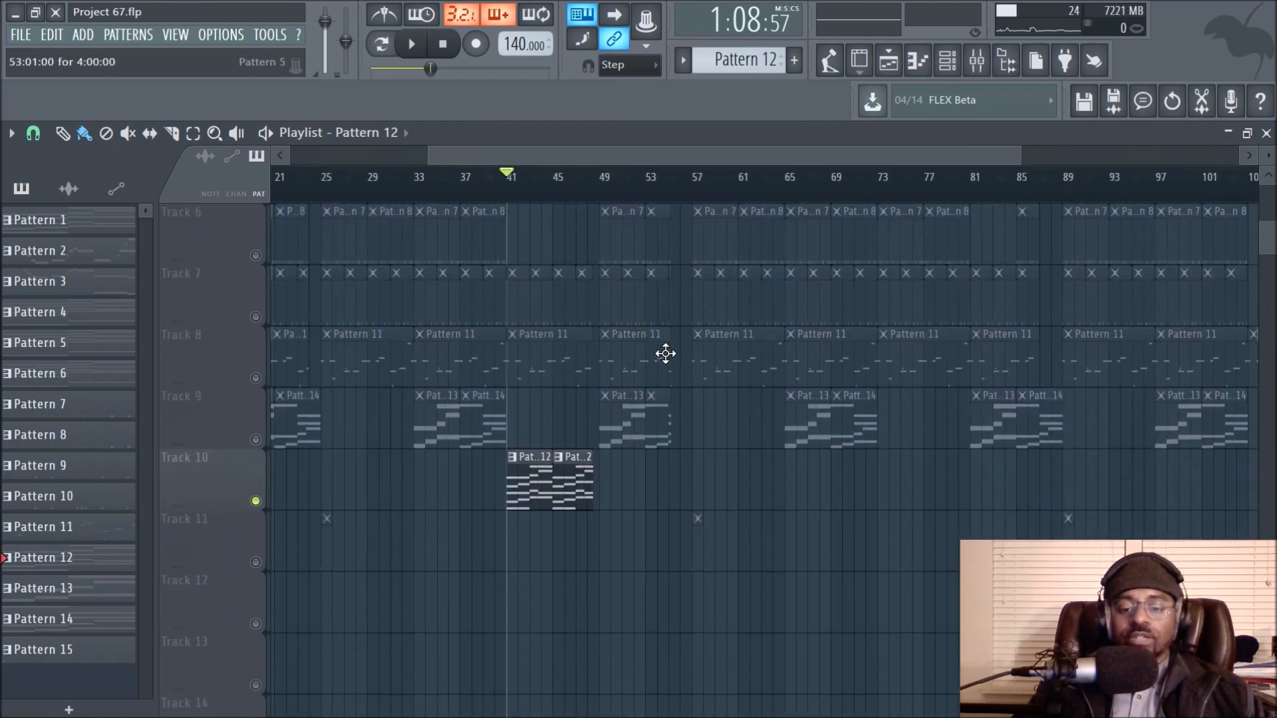
scroll(819, 434, "up", 5)
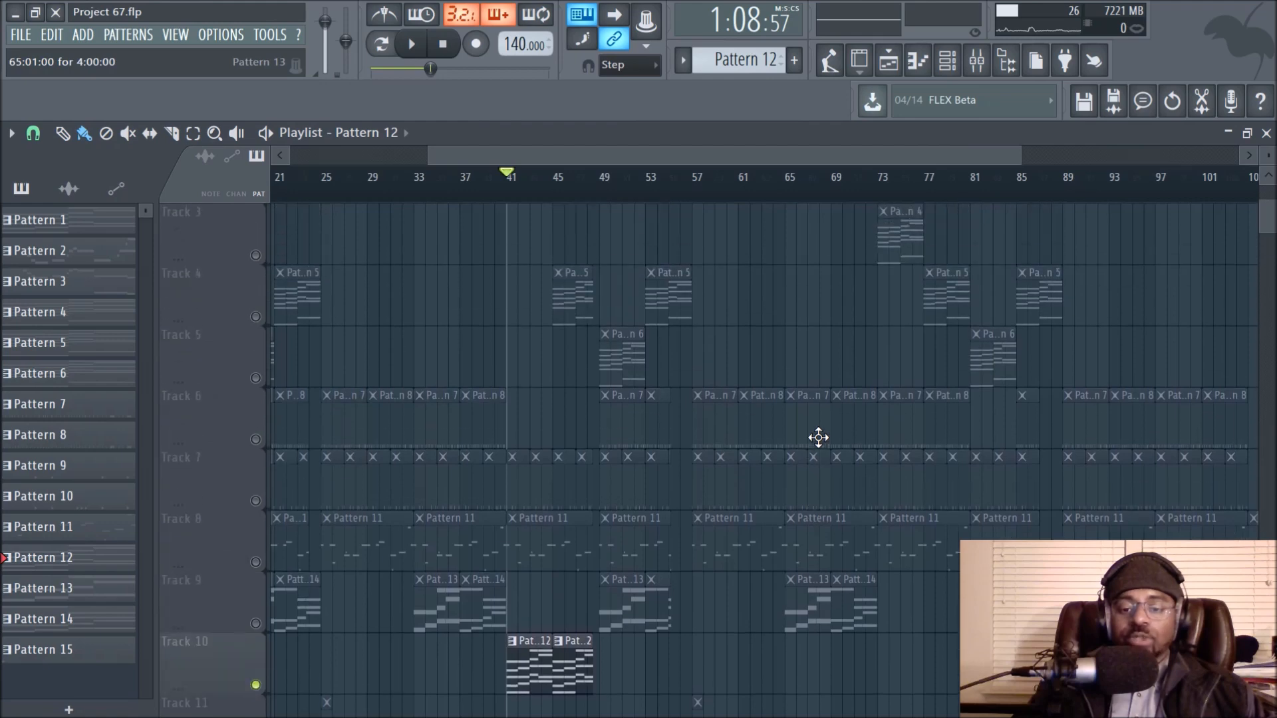
scroll(662, 194, "up", 3)
left_click_drag(650, 155, 442, 160)
scroll(834, 292, "down", 3)
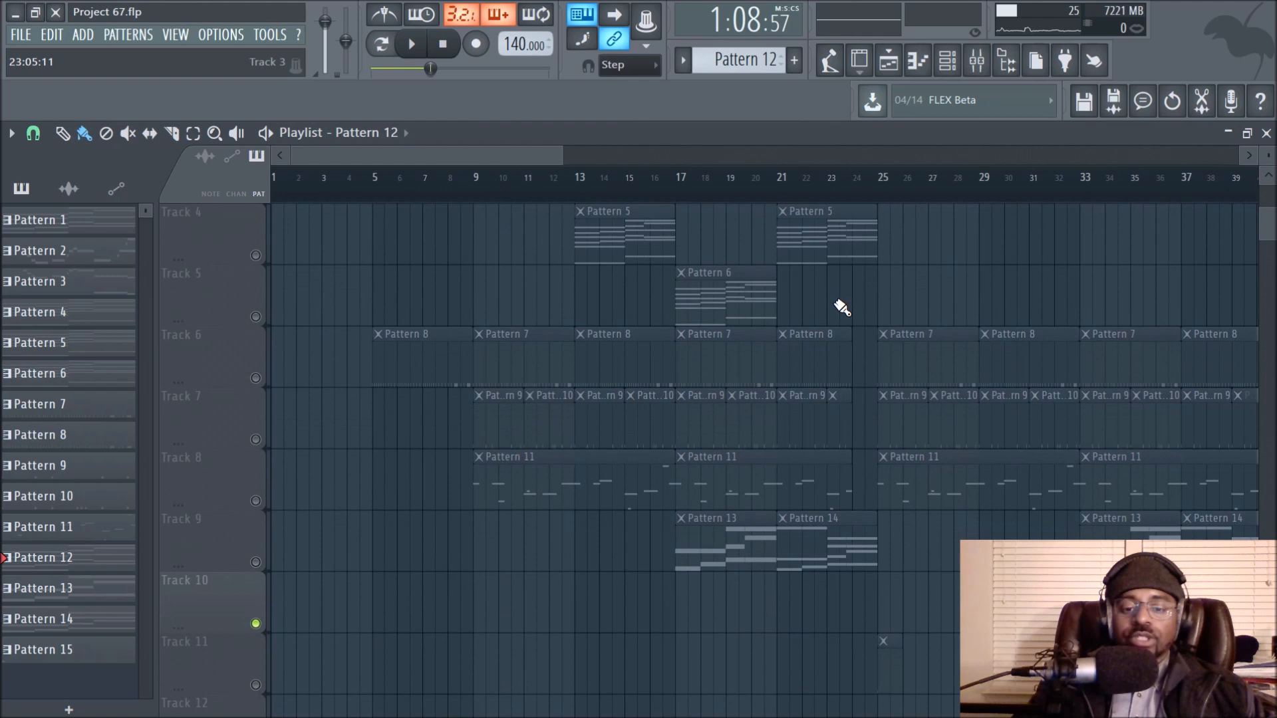
Step: Unmute Track 6 and play its Pattern 7 and Pattern 8 clips from bar 9, stopping playback after a few bars
right_click(247, 375)
left_click(393, 289)
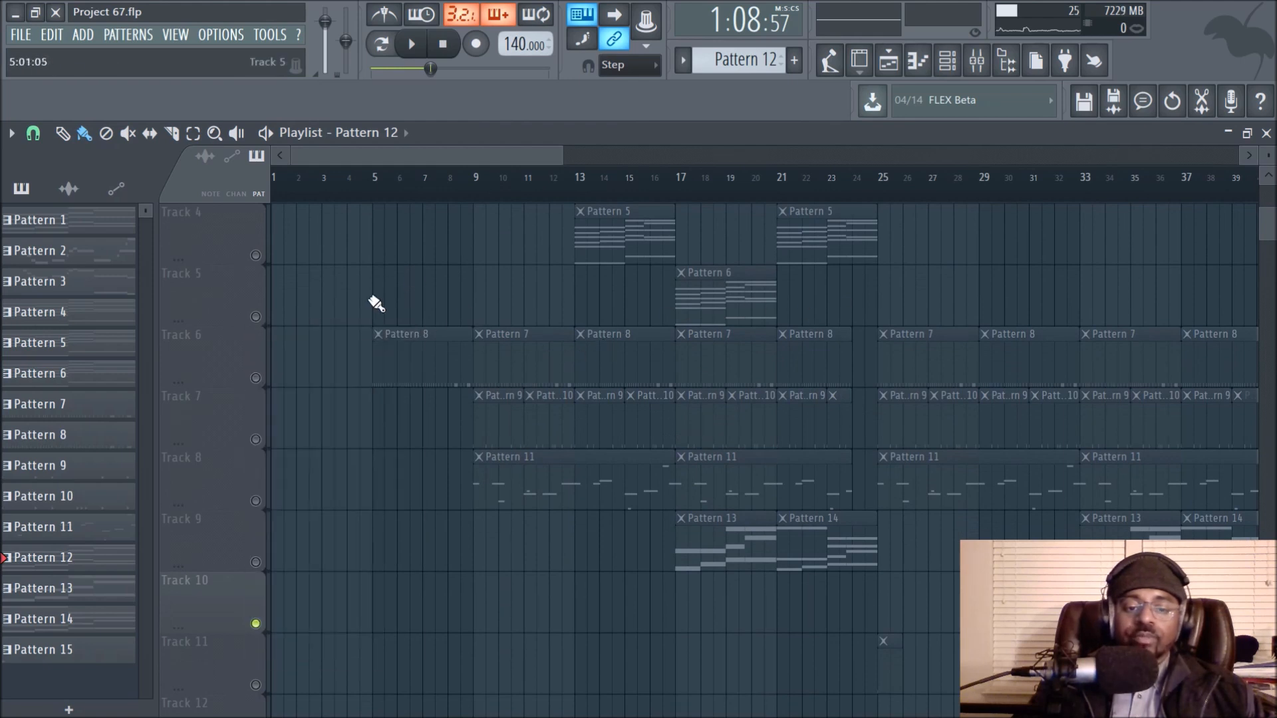
left_click(256, 378)
left_click(477, 197)
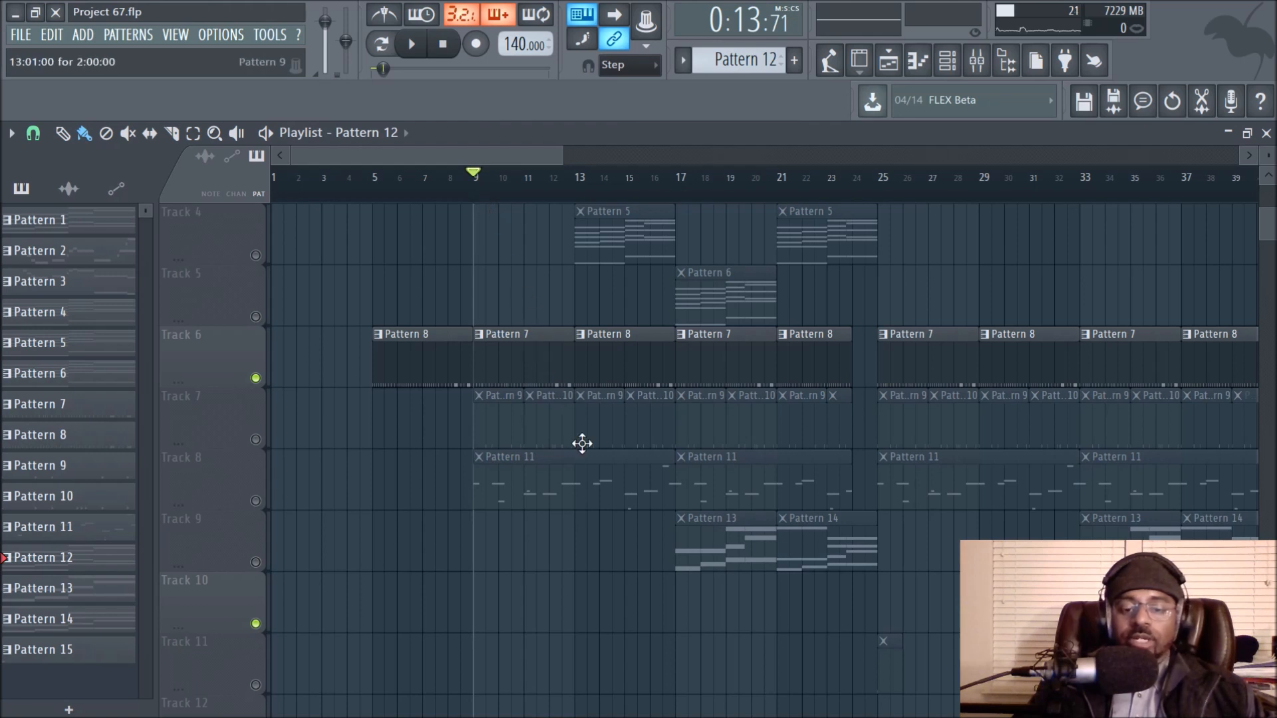
key("space")
scroll(599, 465, "up", 3)
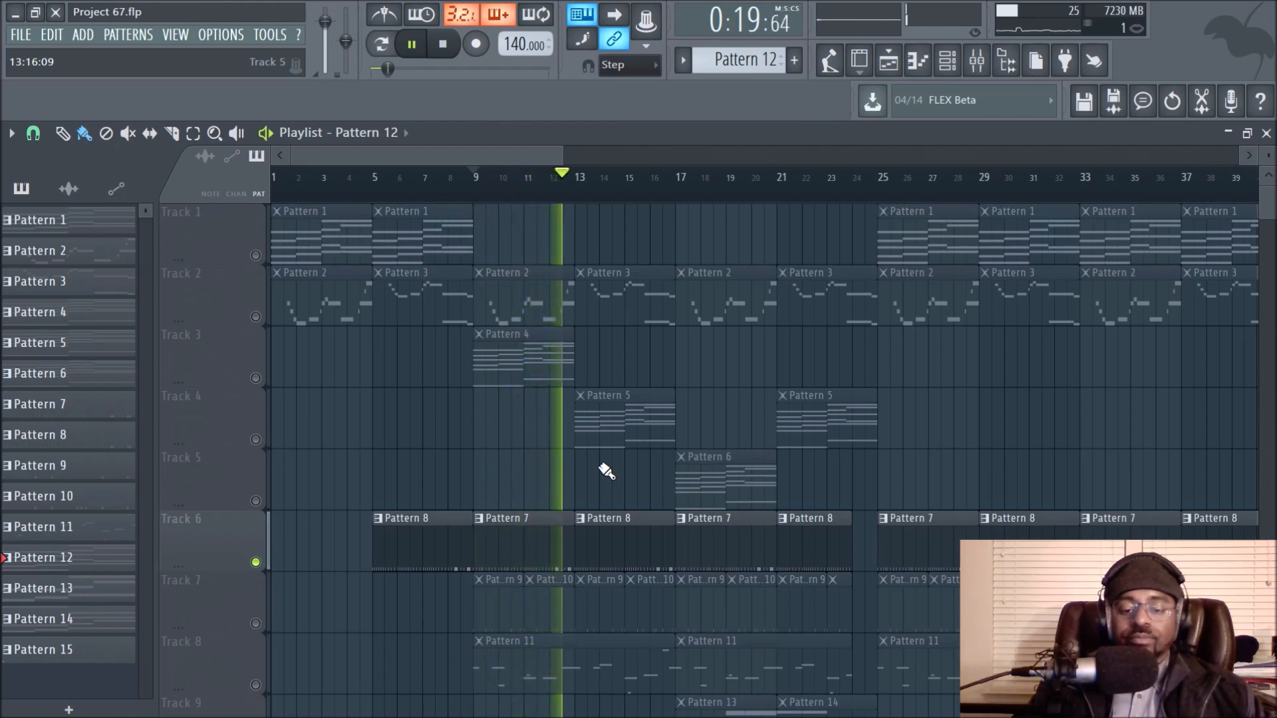
key("space")
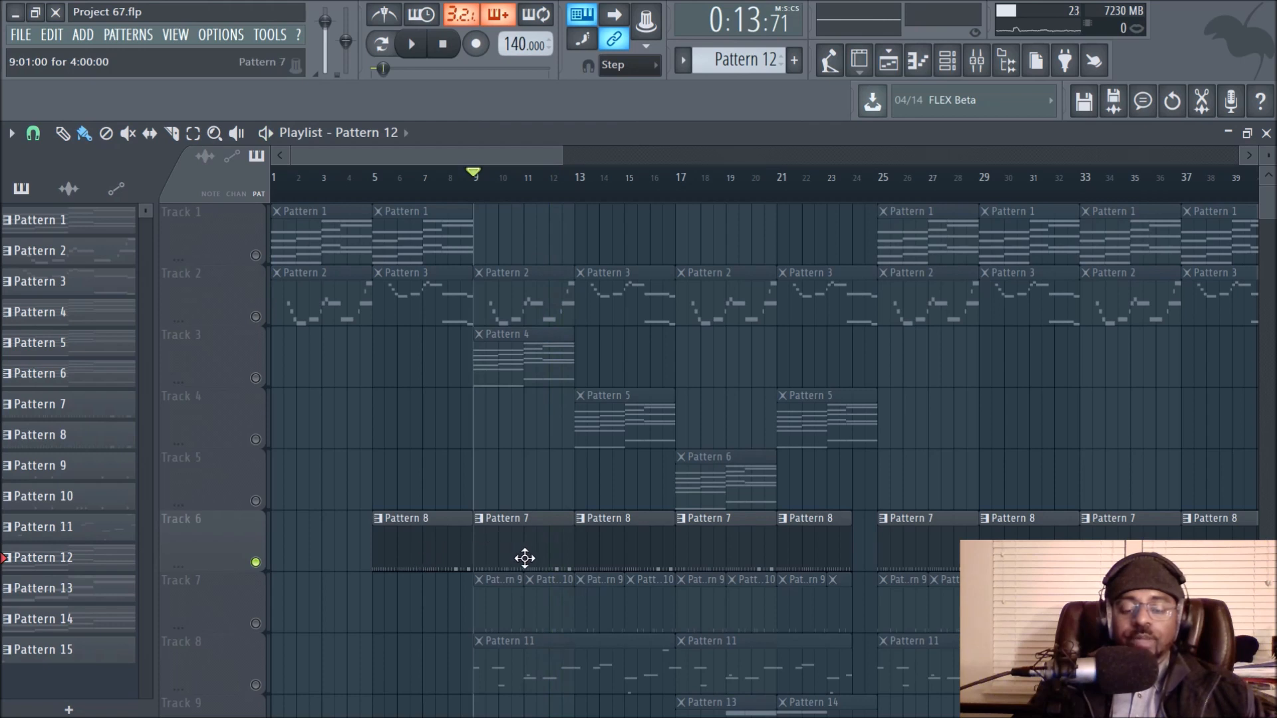
Step: Unmute Track 7 and play its Pattern 9 and Pattern 10 clips together with Track 6 from bar 9
scroll(525, 558, "down", 1)
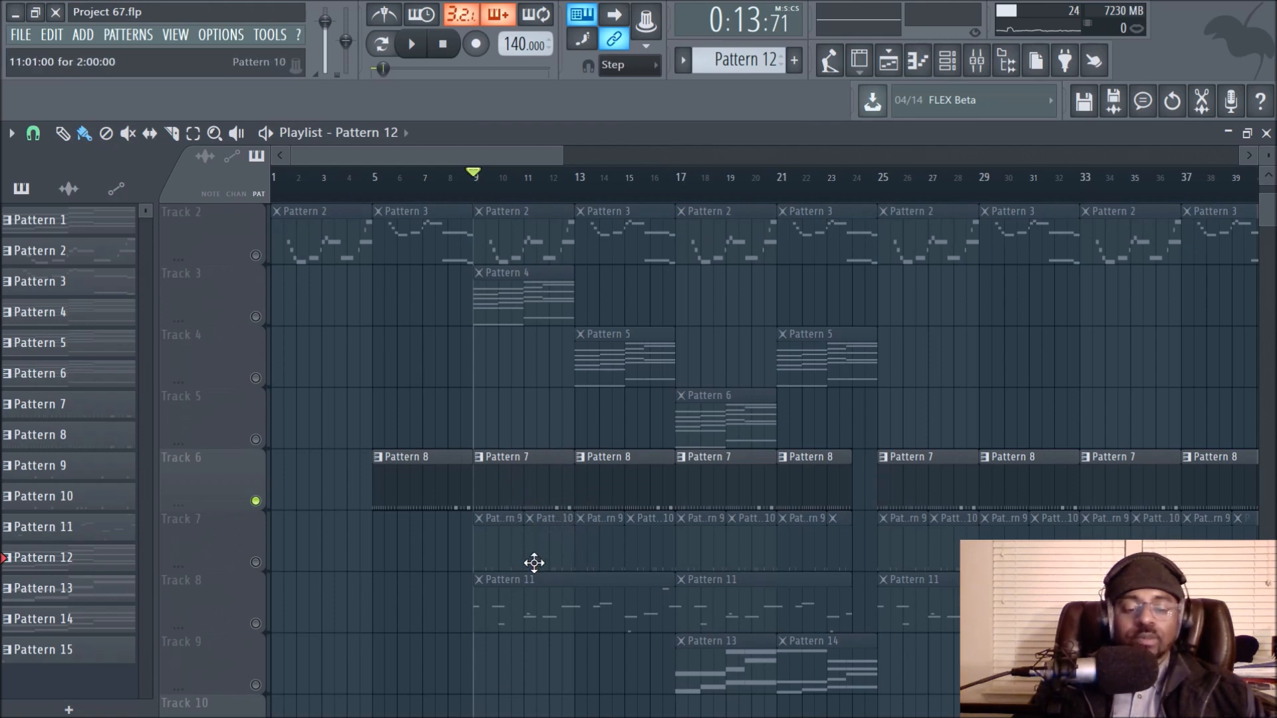
left_click(258, 562)
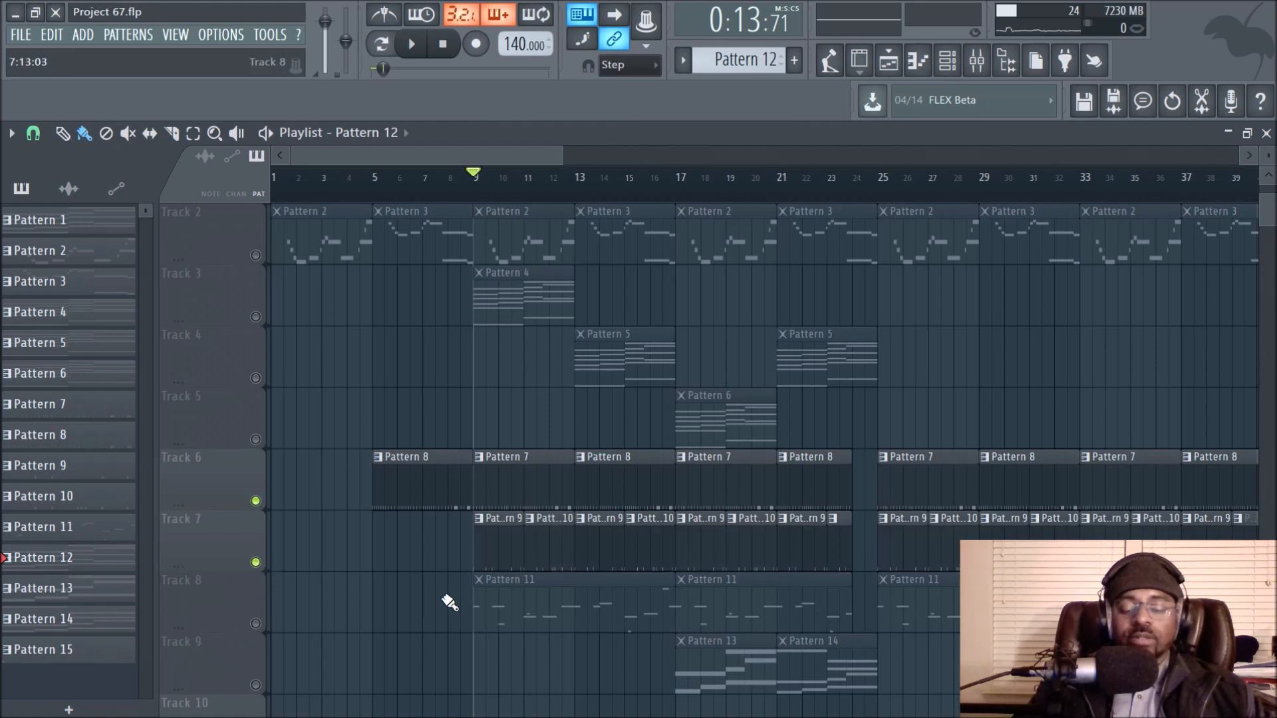
scroll(495, 203, "up", 4)
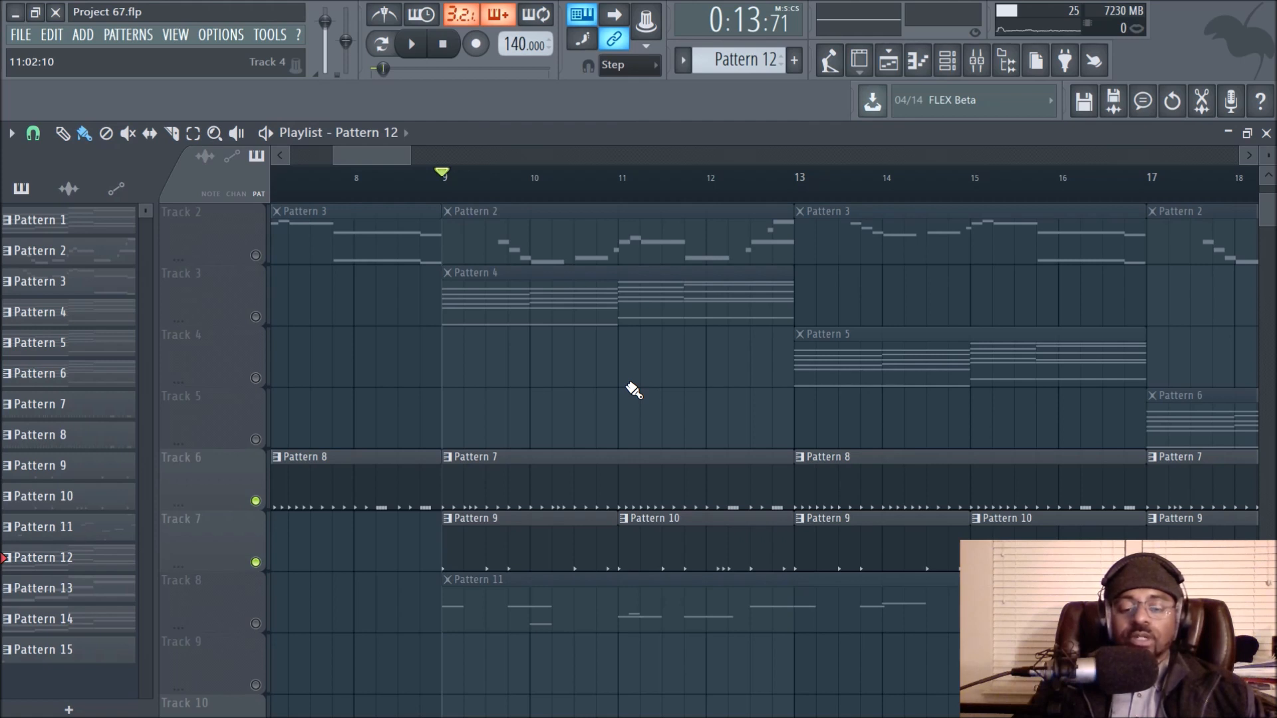
key("space")
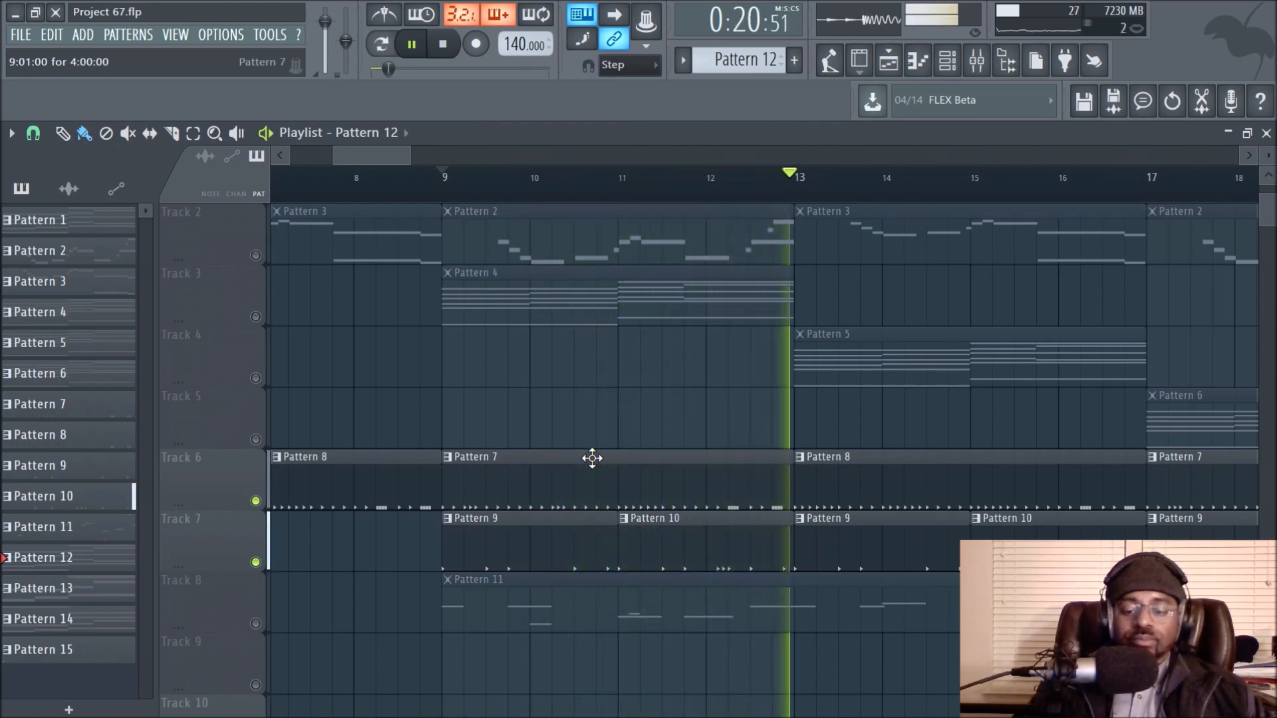
key("space")
Step: View the Kick (Flawless) notes of Pattern 10 in the piano roll and return to the playlist
double_click(679, 551)
scroll(455, 447, "up", 10)
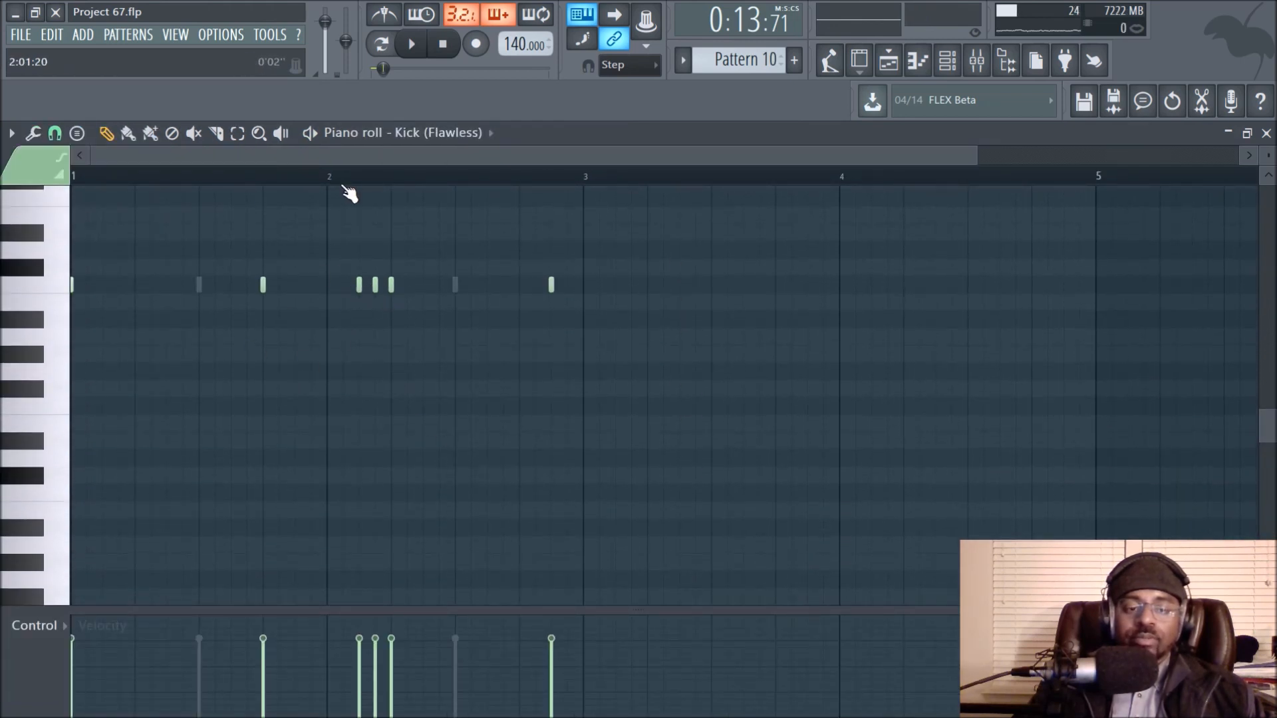
left_click(889, 61)
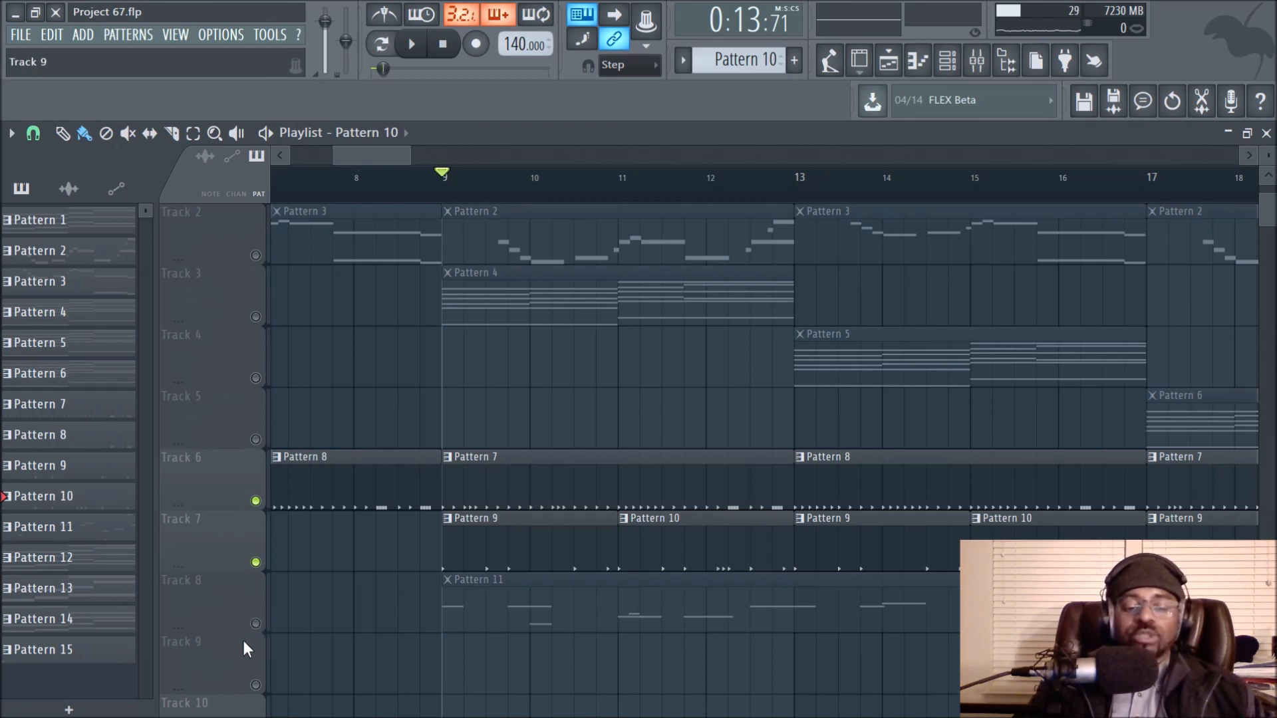
Step: Unmute Track 8 and play its Pattern 11 bassline with Tracks 6 and 7 from bar 9 through bar 17
left_click(255, 624)
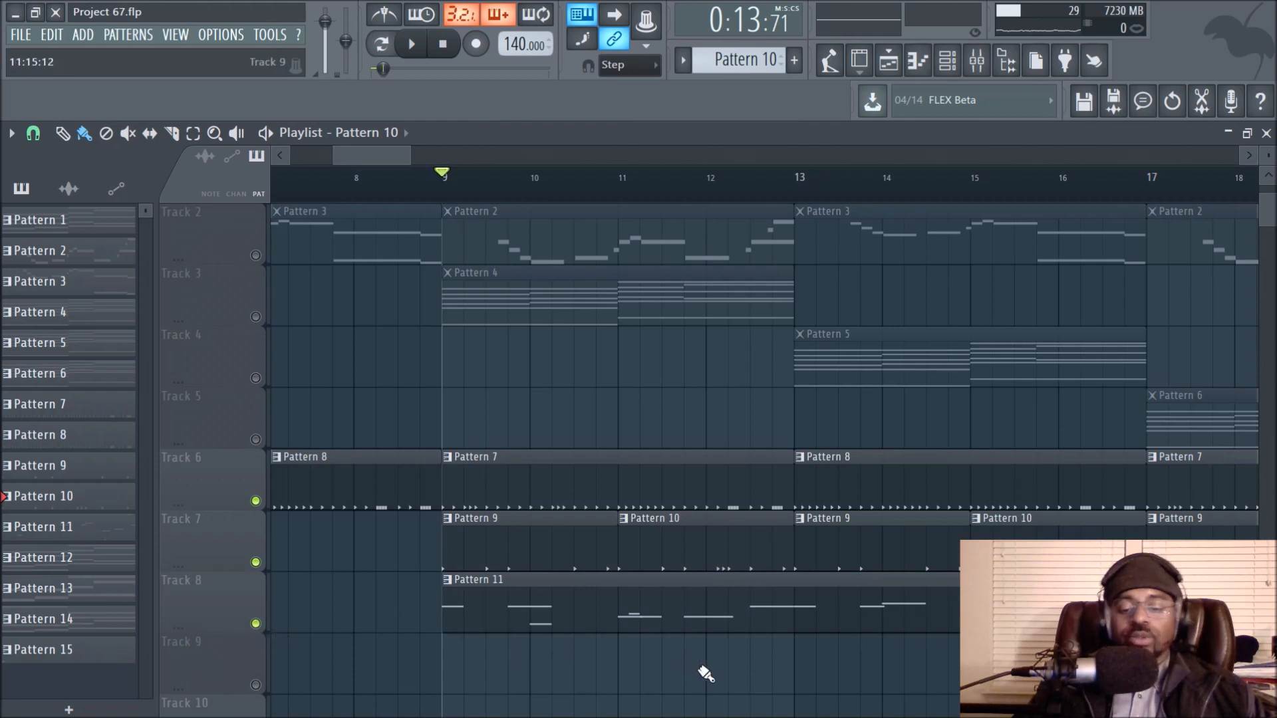
key("space")
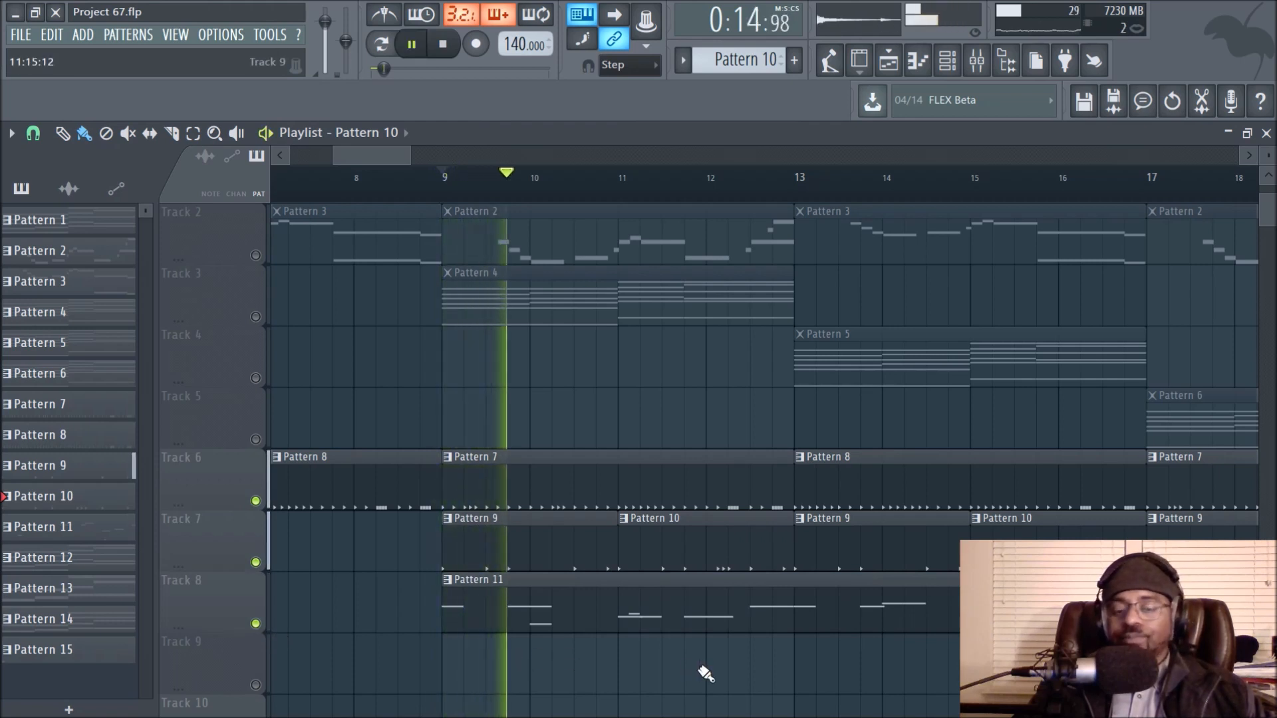
scroll(612, 189, "down", 4)
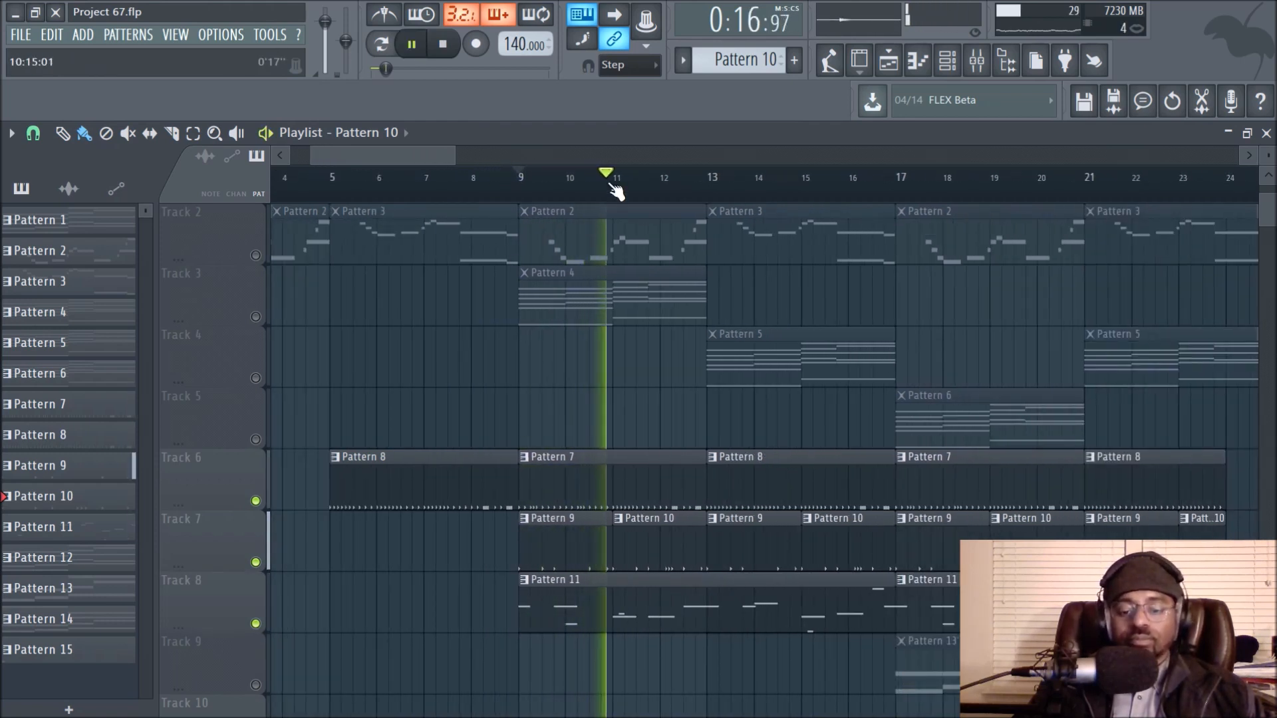
scroll(685, 333, "down", 2)
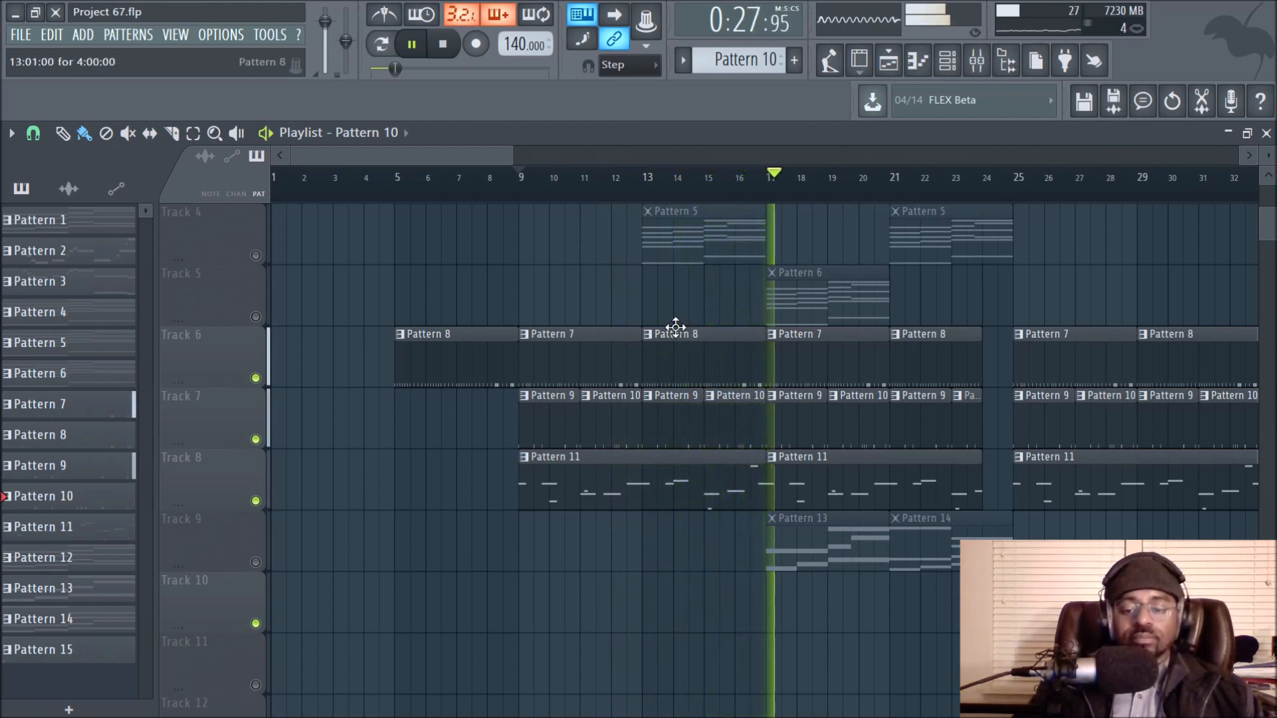
key("space")
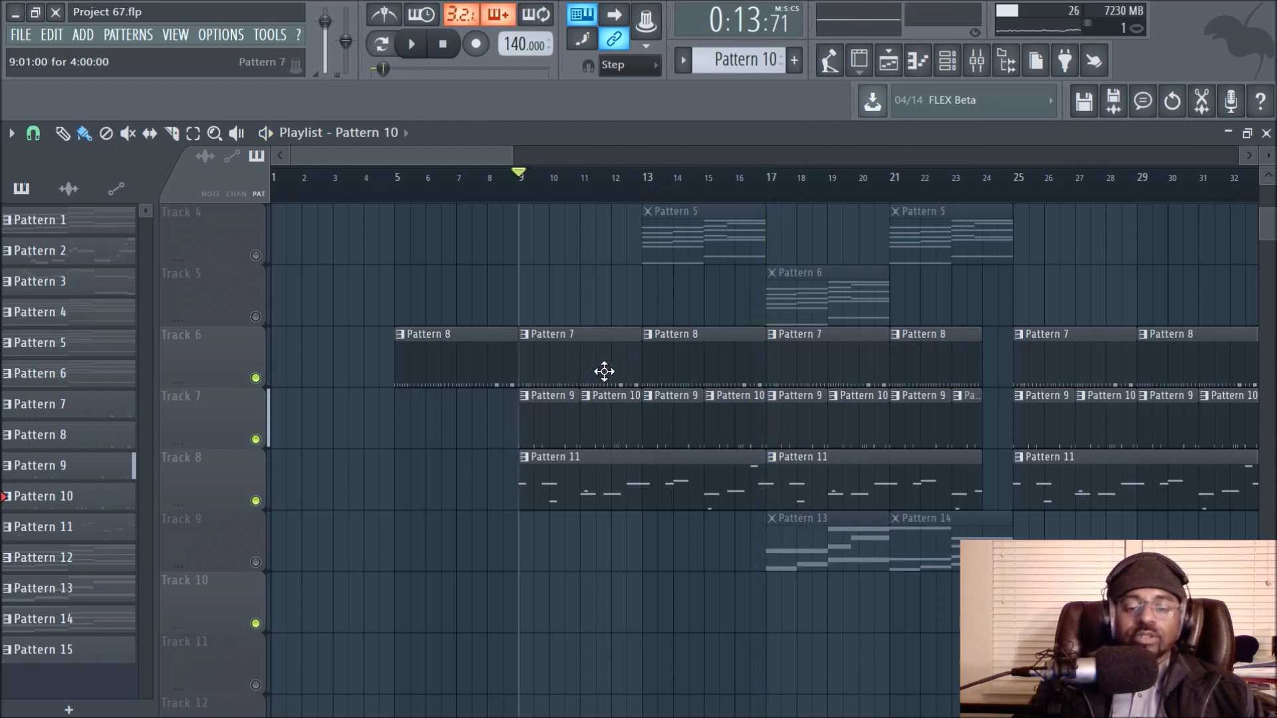
scroll(383, 355, "up", 3)
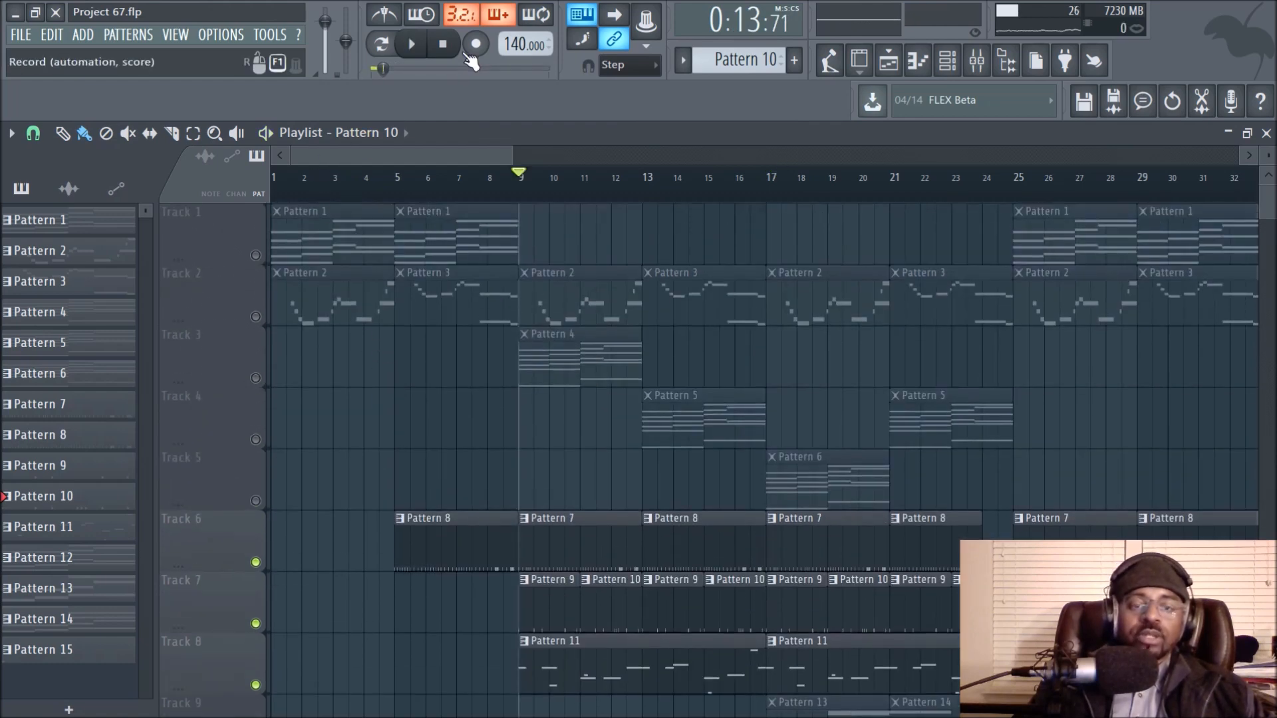
Step: Unmute all playlist tracks and look over the full arrangement down to Track 11
right_click(256, 256)
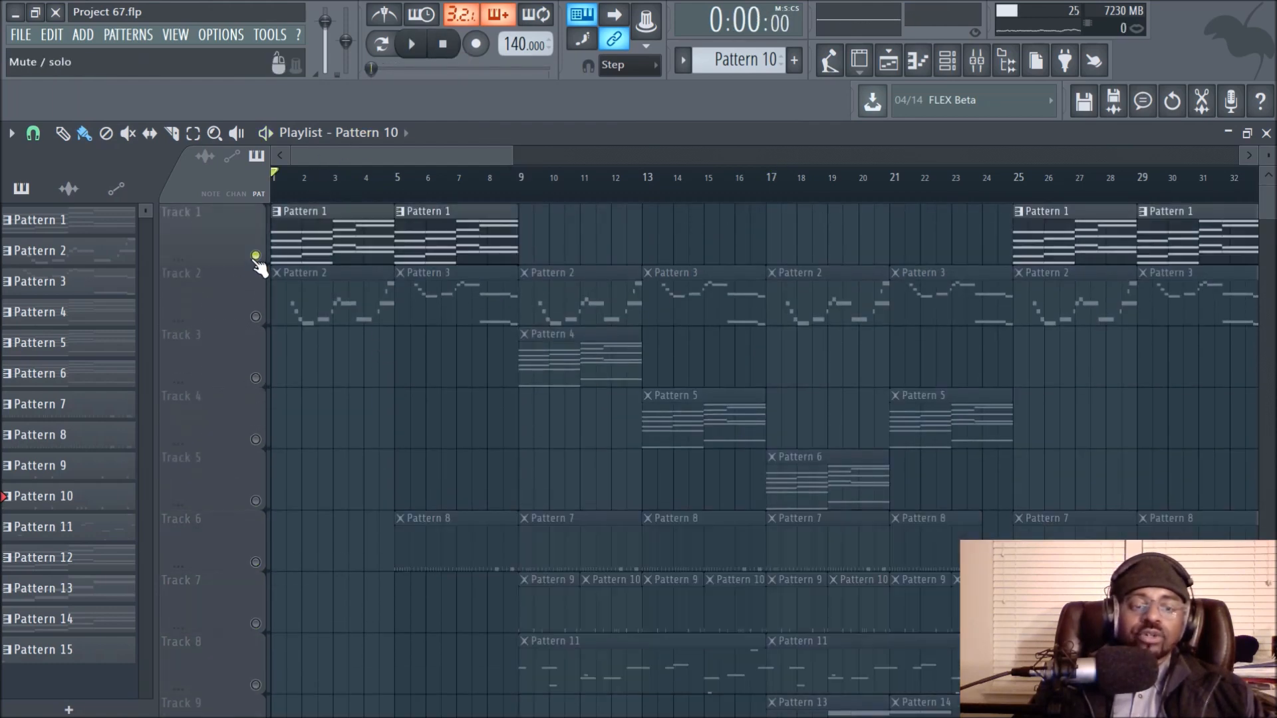
right_click(256, 255)
scroll(439, 203, "down", 5)
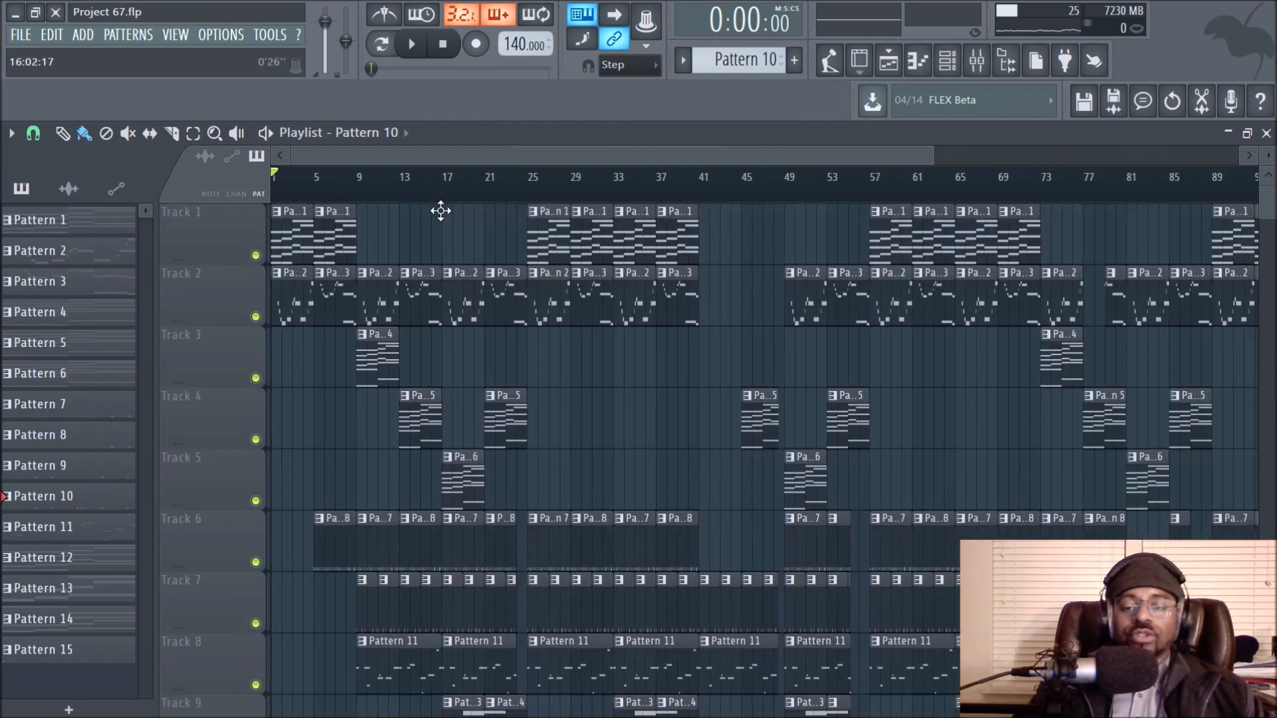
scroll(627, 324, "down", 3)
scroll(799, 613, "down", 2)
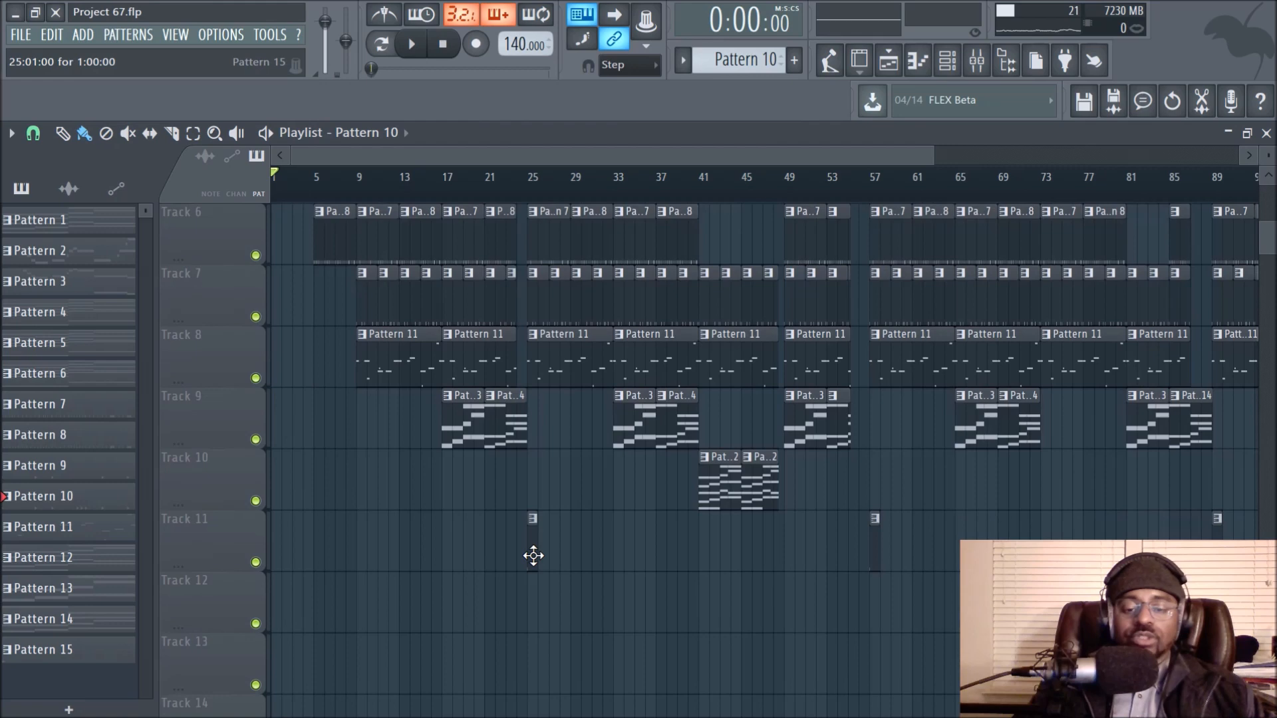
Step: Play the full song from bar 1 and follow the arrangement in the playlist past bar 9
scroll(607, 560, "up", 5)
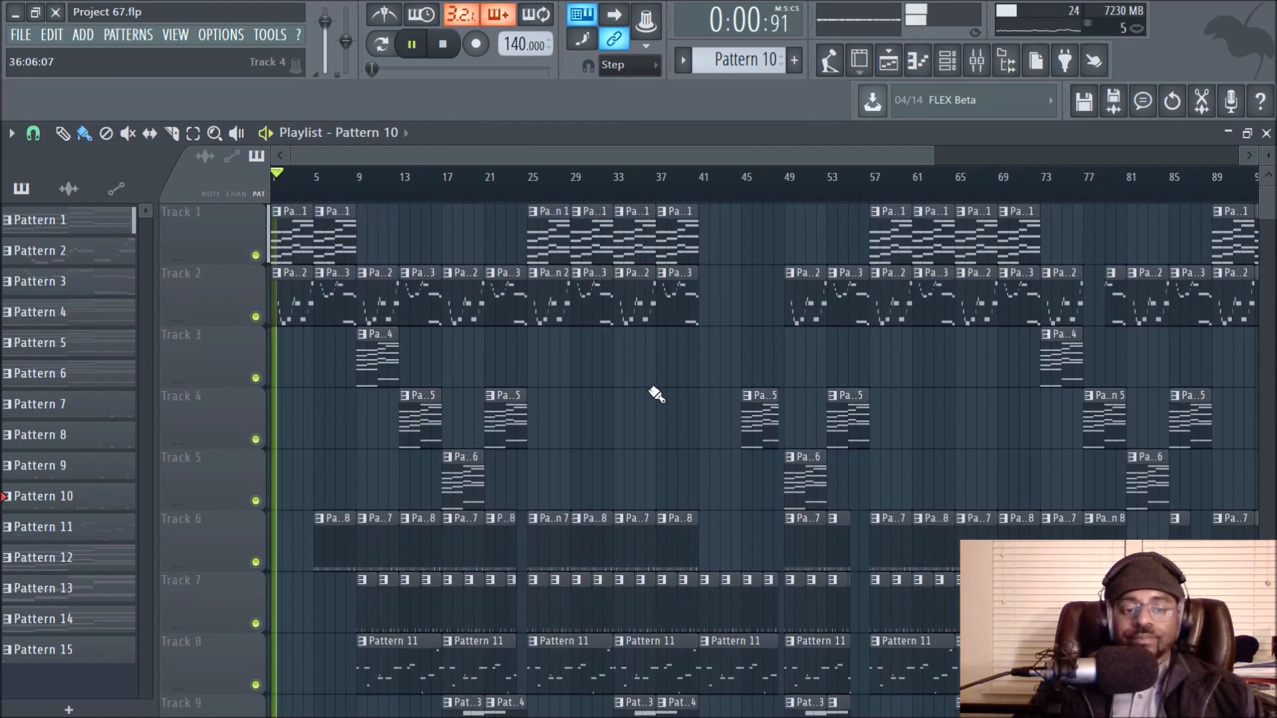
scroll(473, 193, "up", 2)
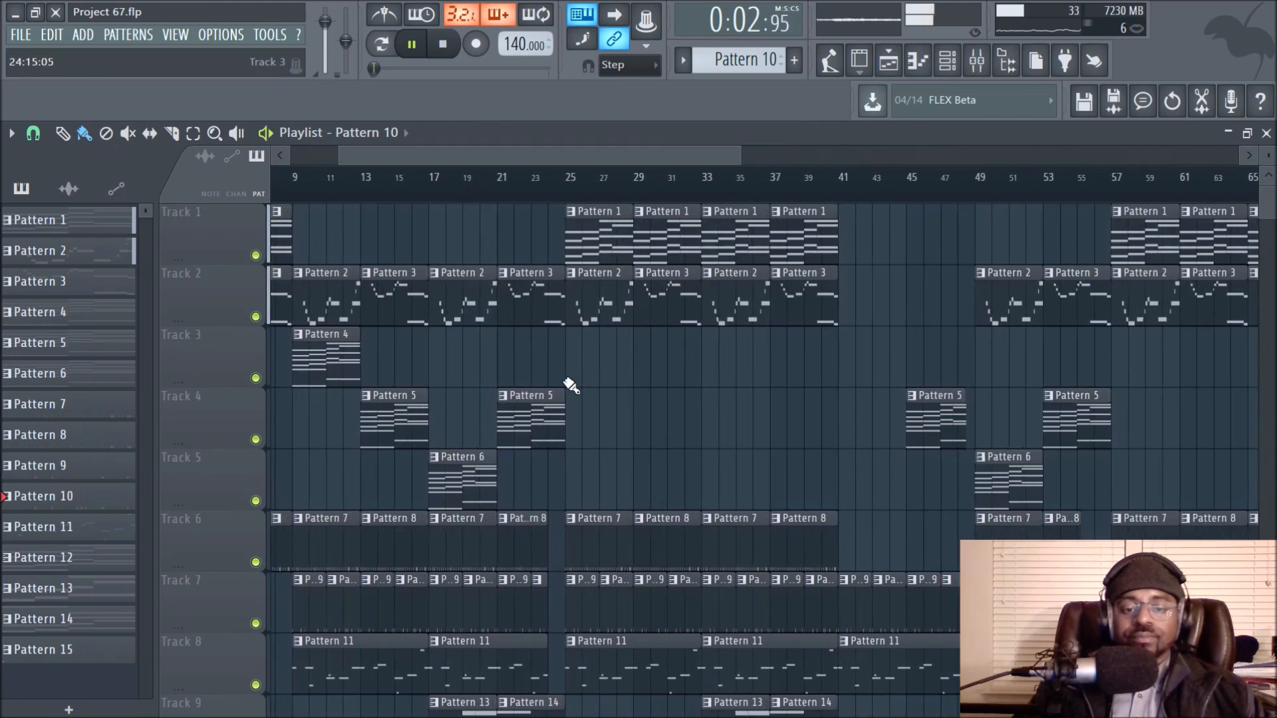
scroll(572, 399, "down", 3)
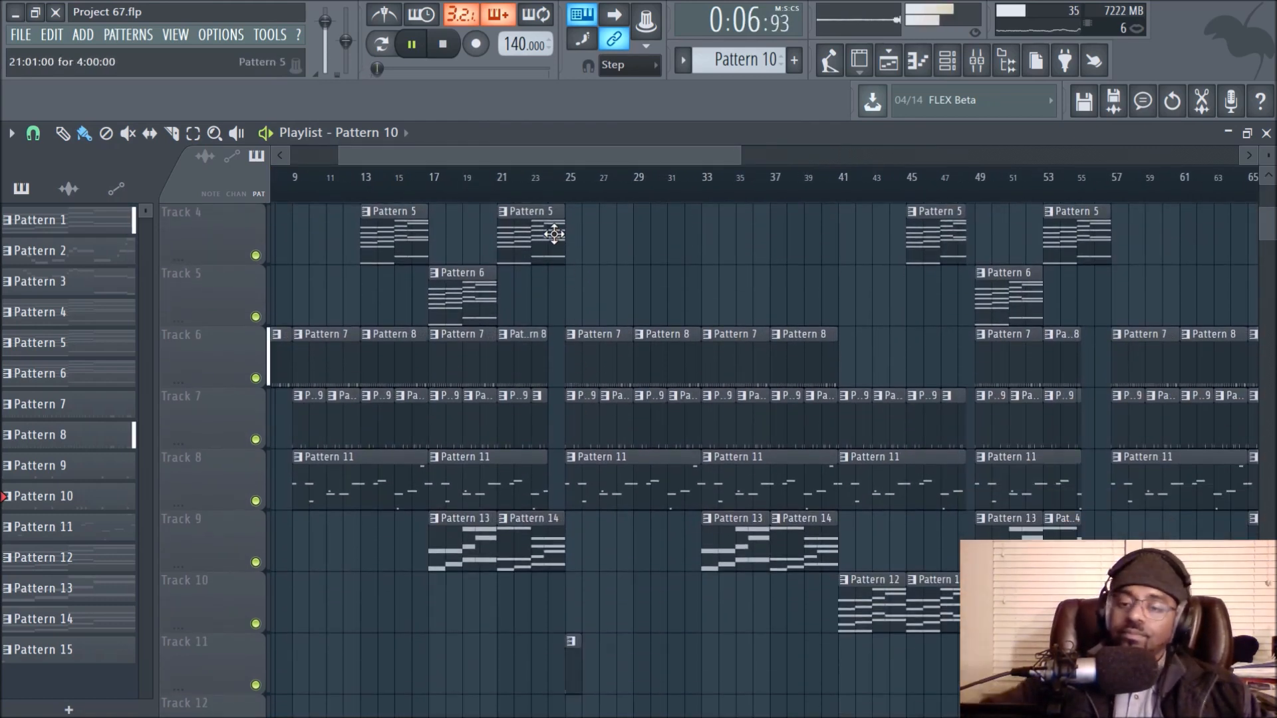
left_click_drag(502, 158, 382, 174)
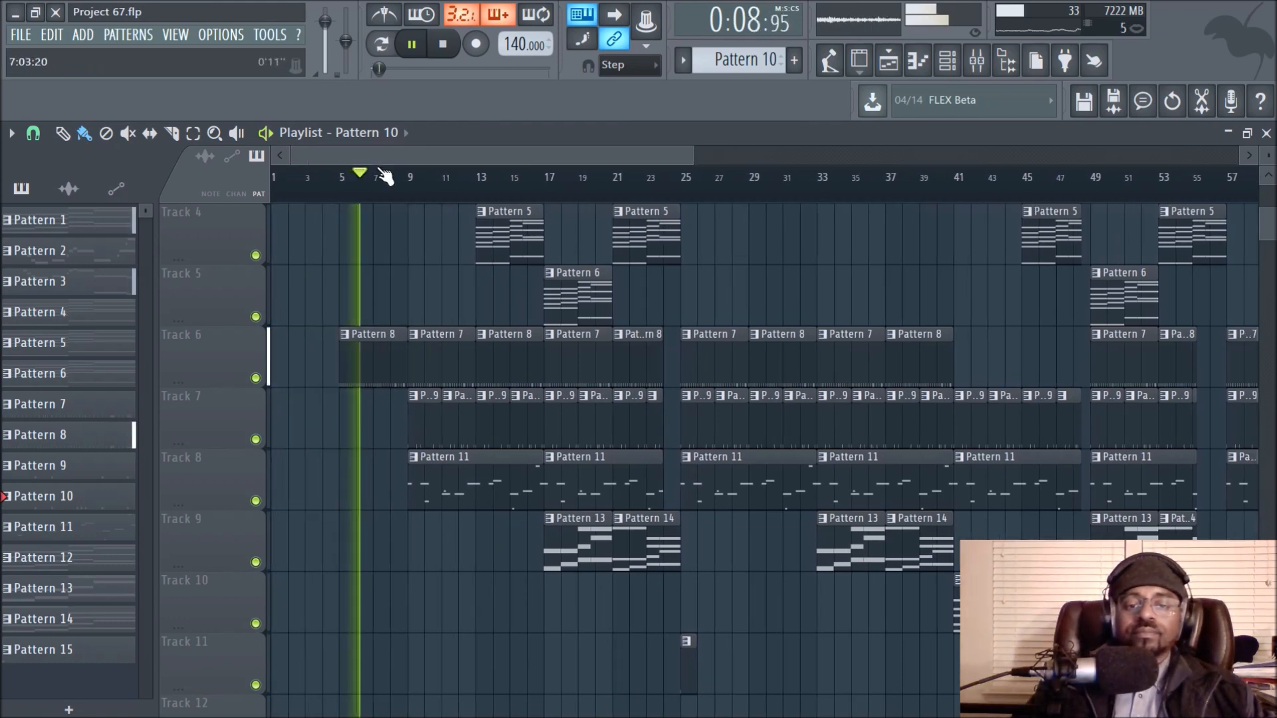
scroll(456, 248, "up", 3)
scroll(464, 213, "up", 3)
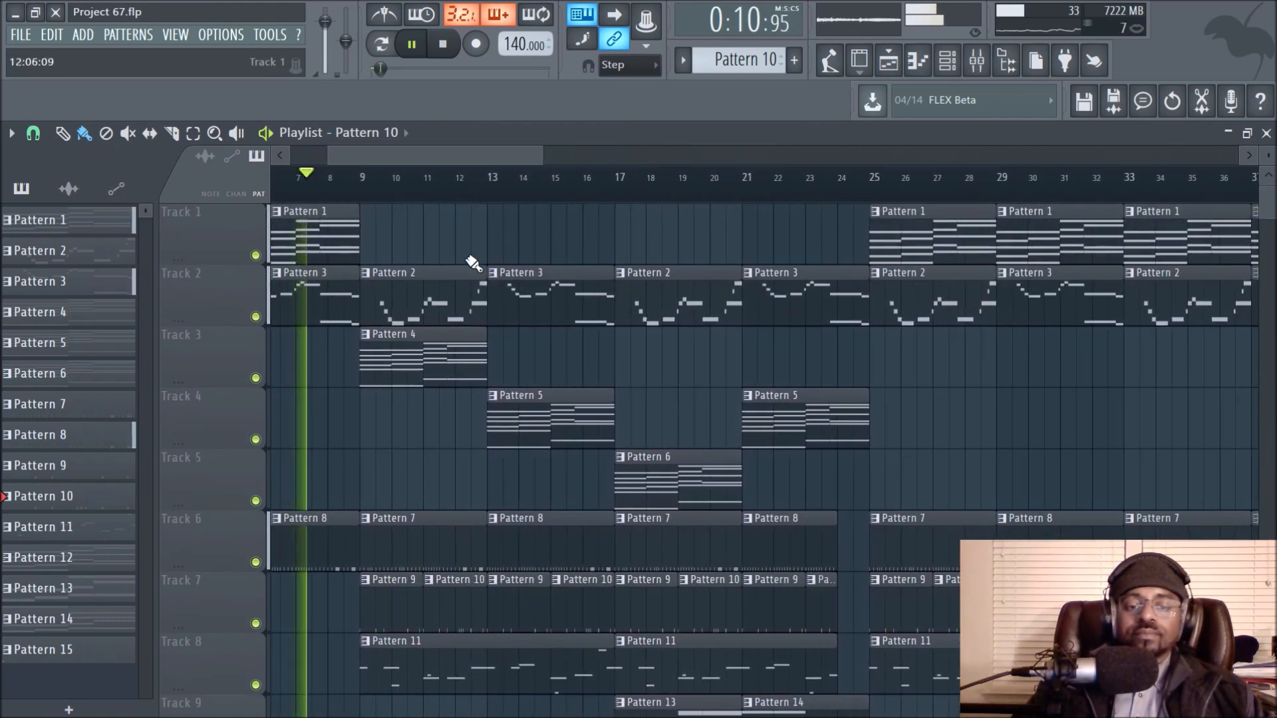
left_click_drag(454, 158, 303, 157)
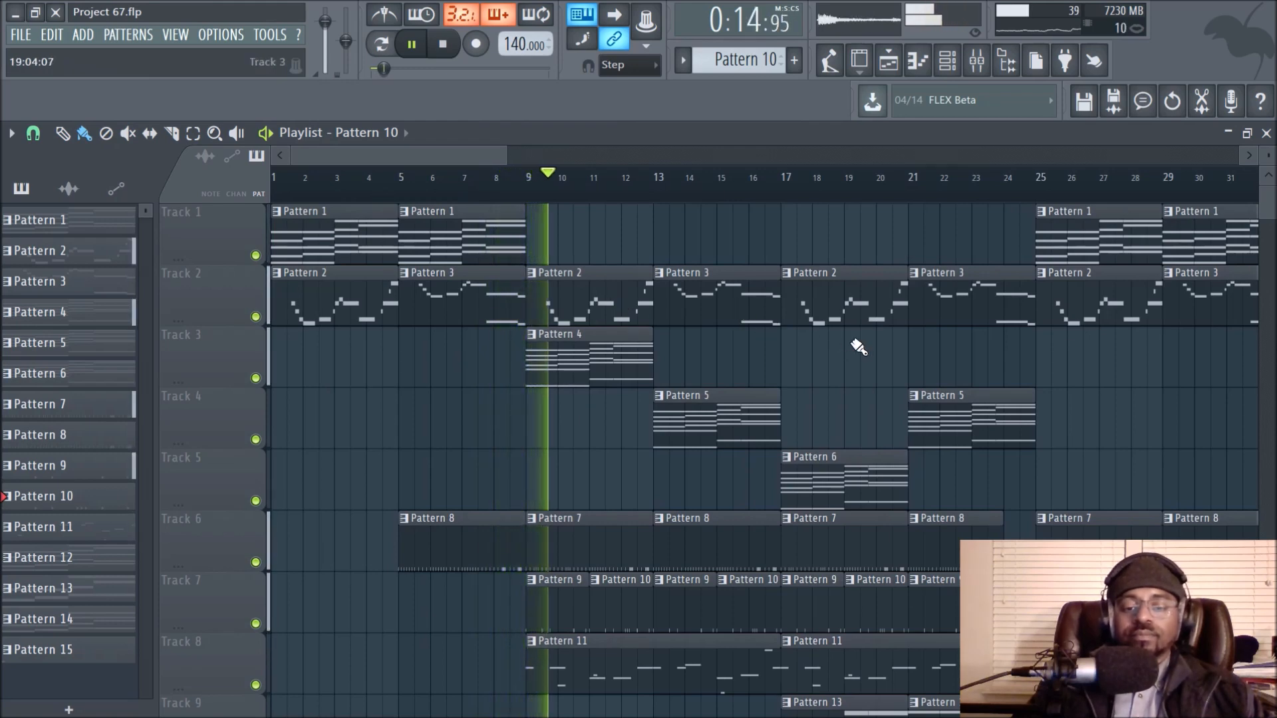
Step: Show the mixer effects on the E Piano, Horns and Piano Synth tracks, including the Piano Synth's PanMan plugin
left_click(975, 69)
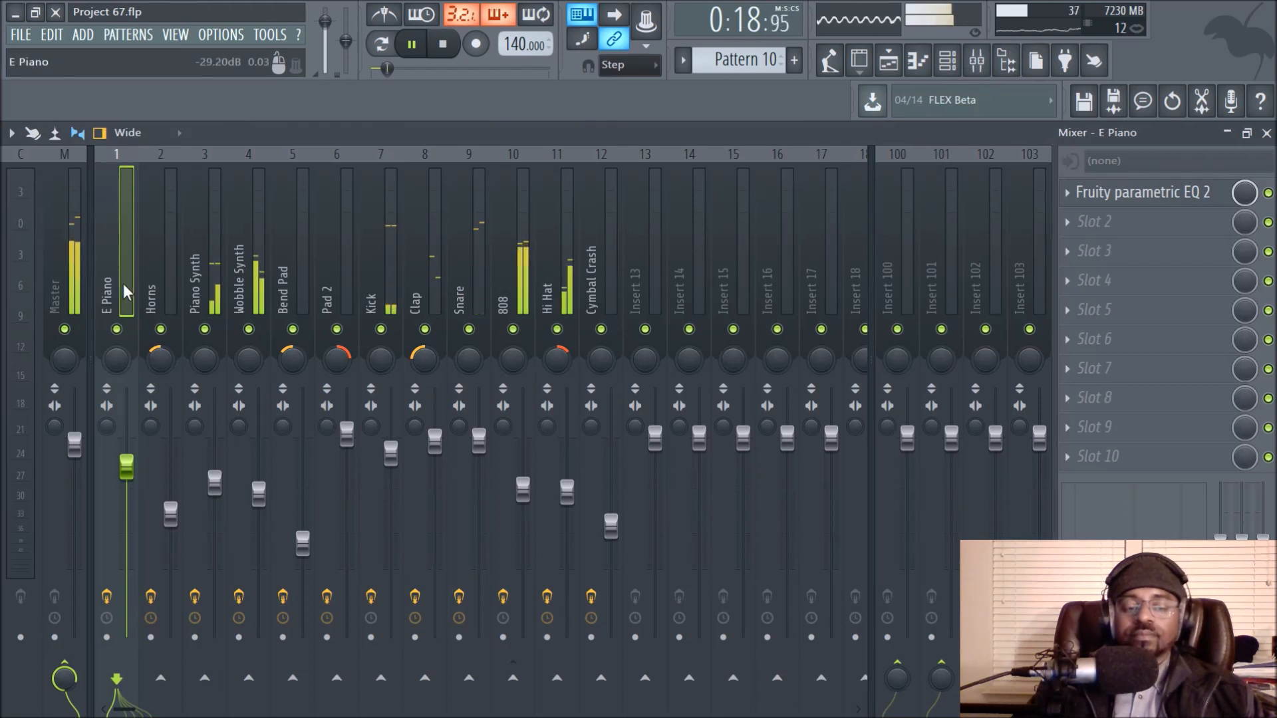
left_click(157, 274)
left_click(194, 269)
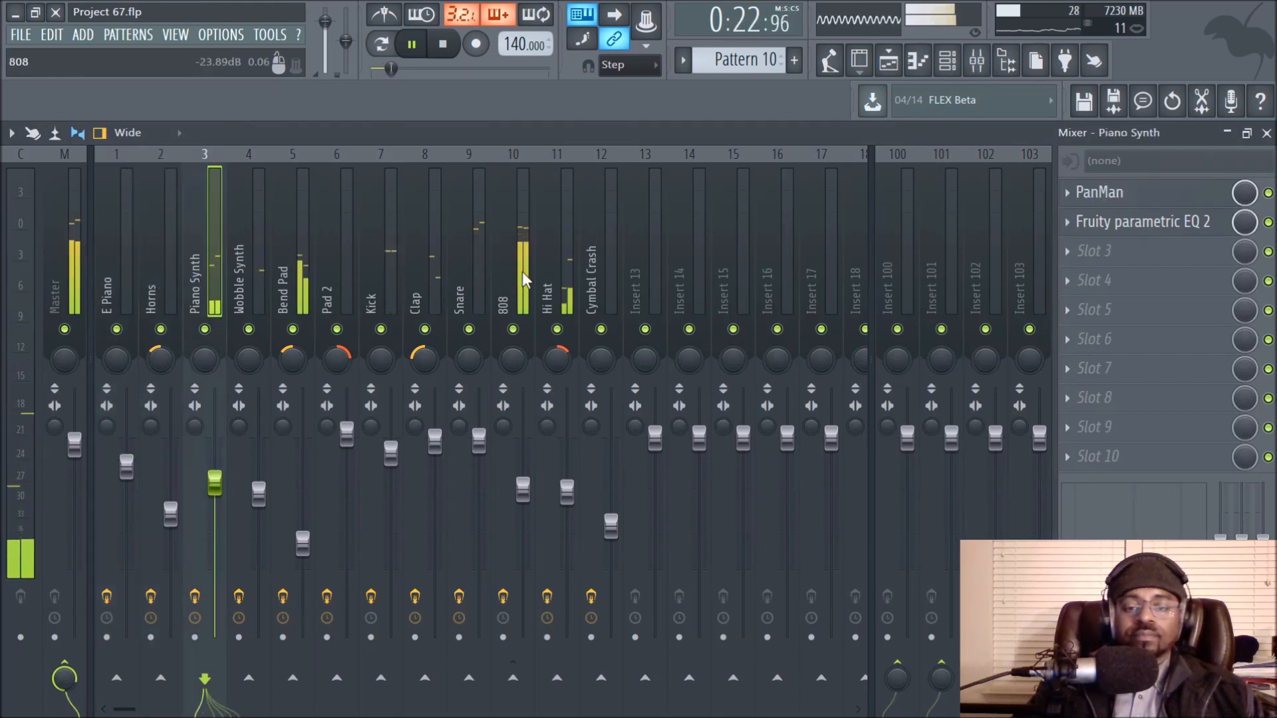
left_click(1131, 200)
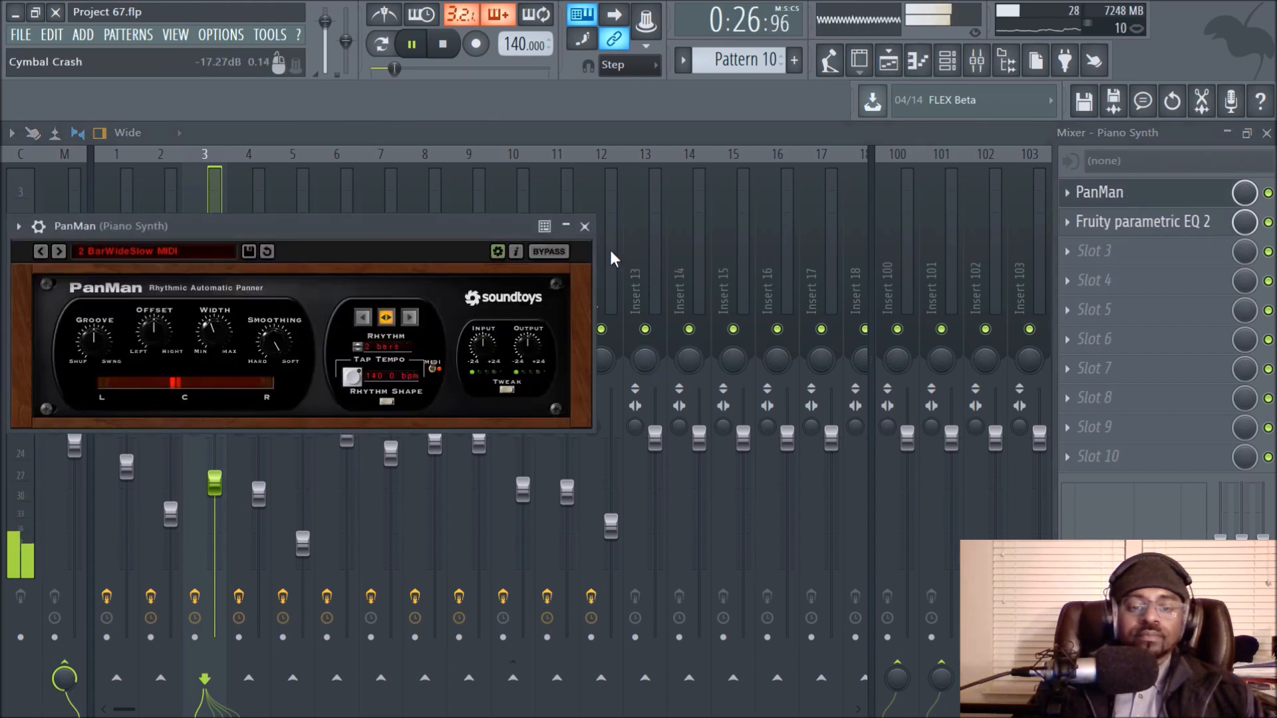
left_click(584, 226)
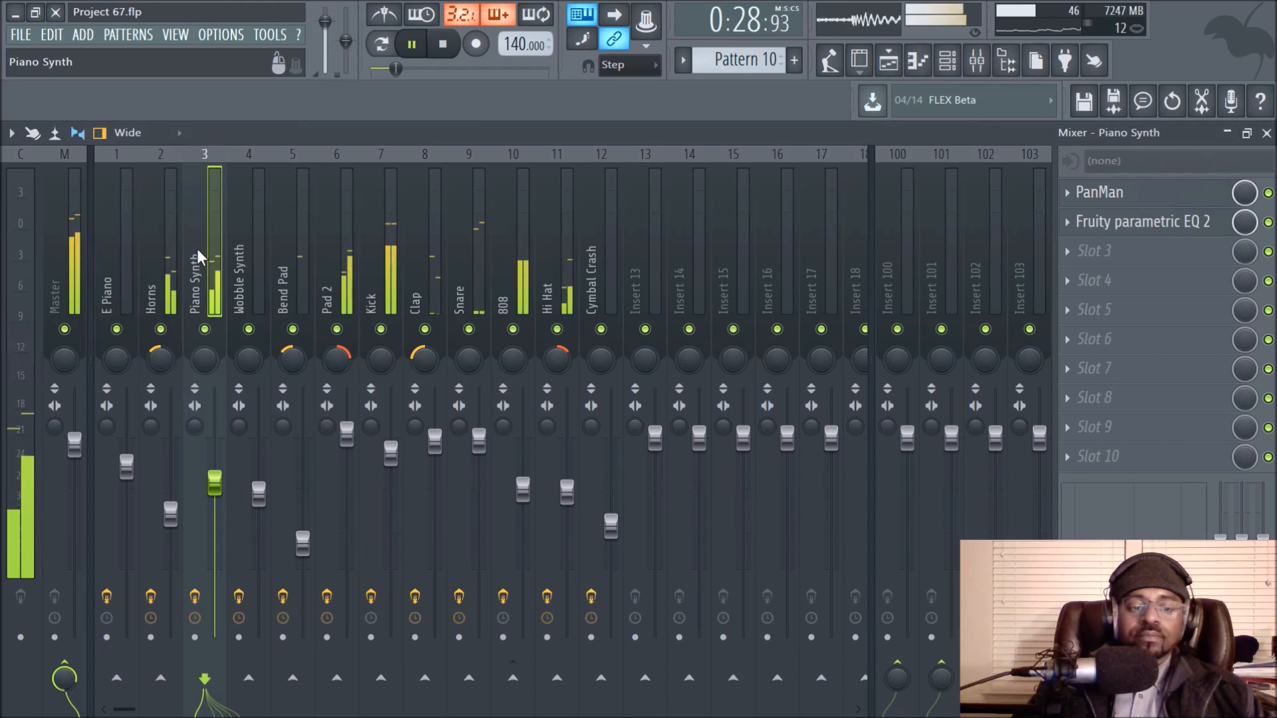
Step: Check the effect slots of the Wobble Synth, Bend Pad, Pad 2 and Kick mixer tracks
left_click(237, 233)
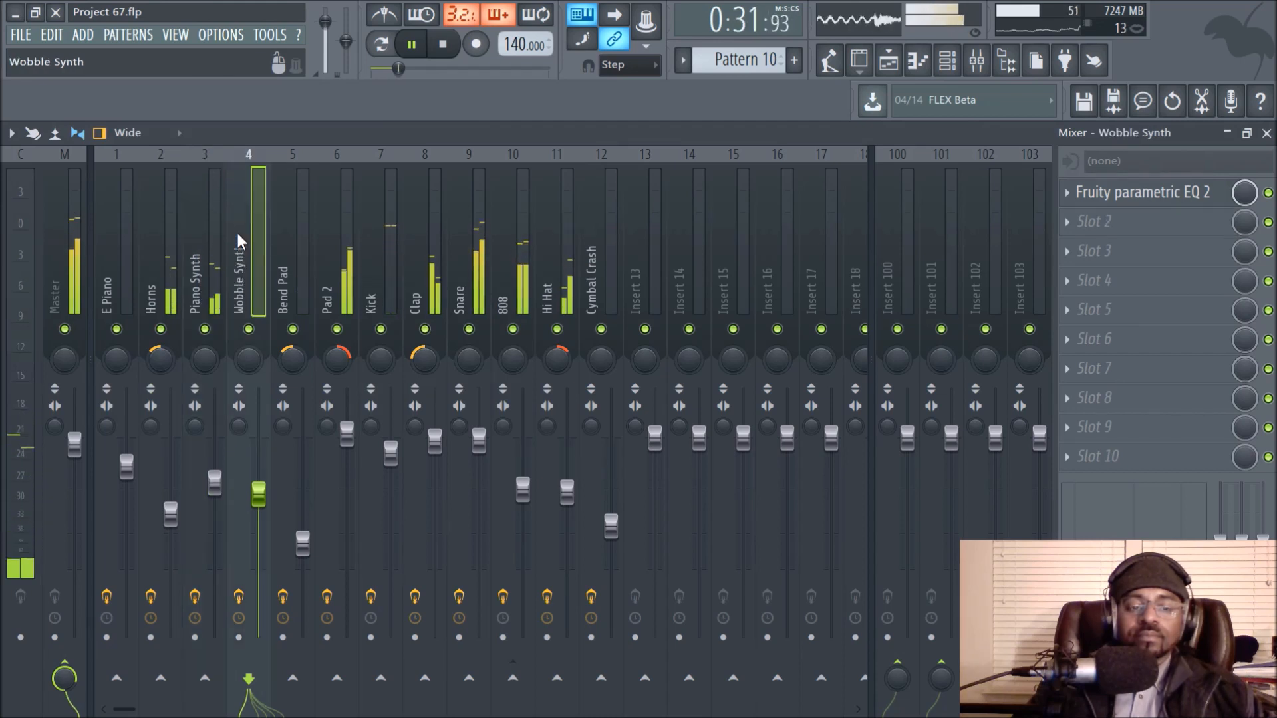
left_click(282, 236)
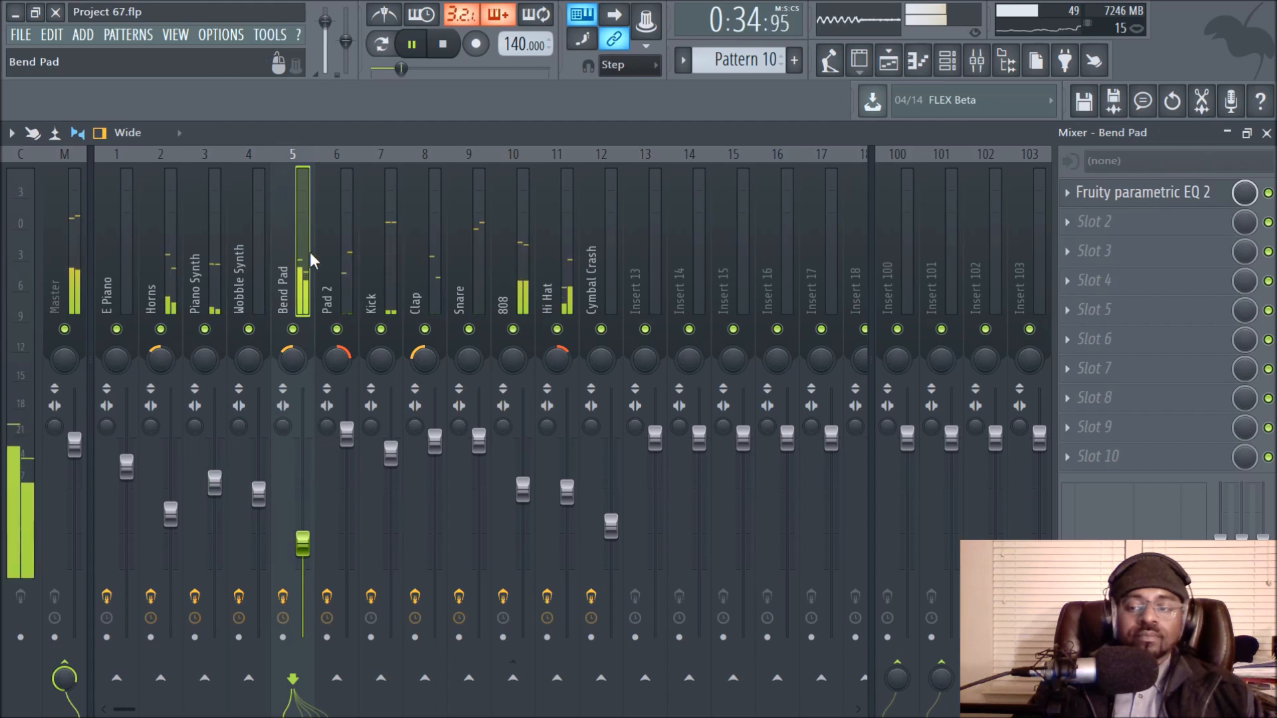
left_click(329, 268)
left_click(370, 266)
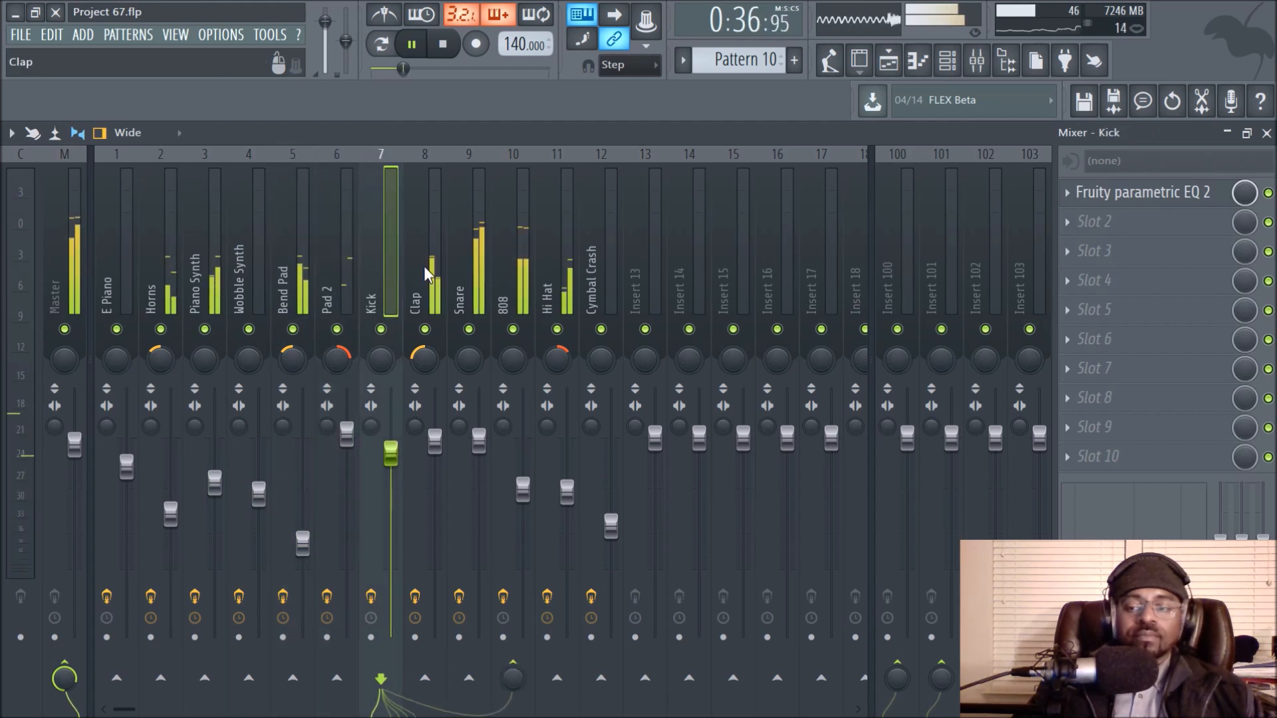
Step: Check the effect slots of the Clap, Snare, 808, Hi Hat and Cymbal Crash mixer tracks
left_click(428, 252)
left_click(454, 245)
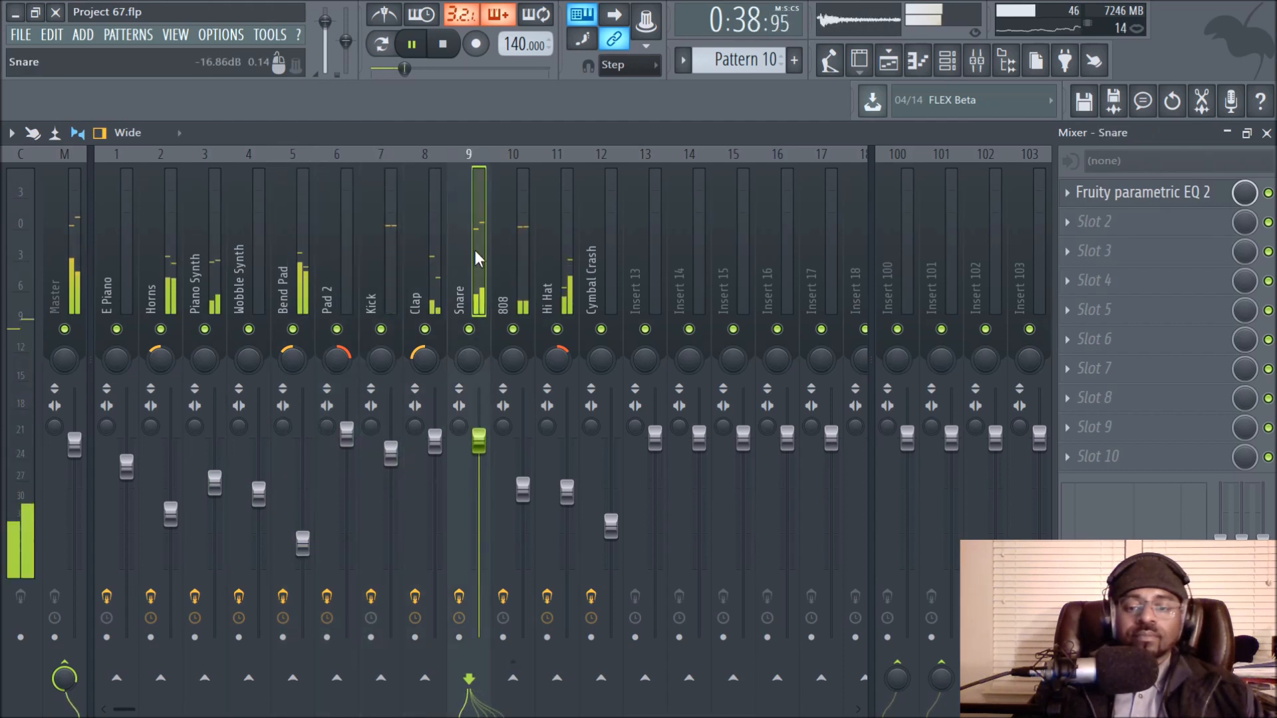
left_click(505, 254)
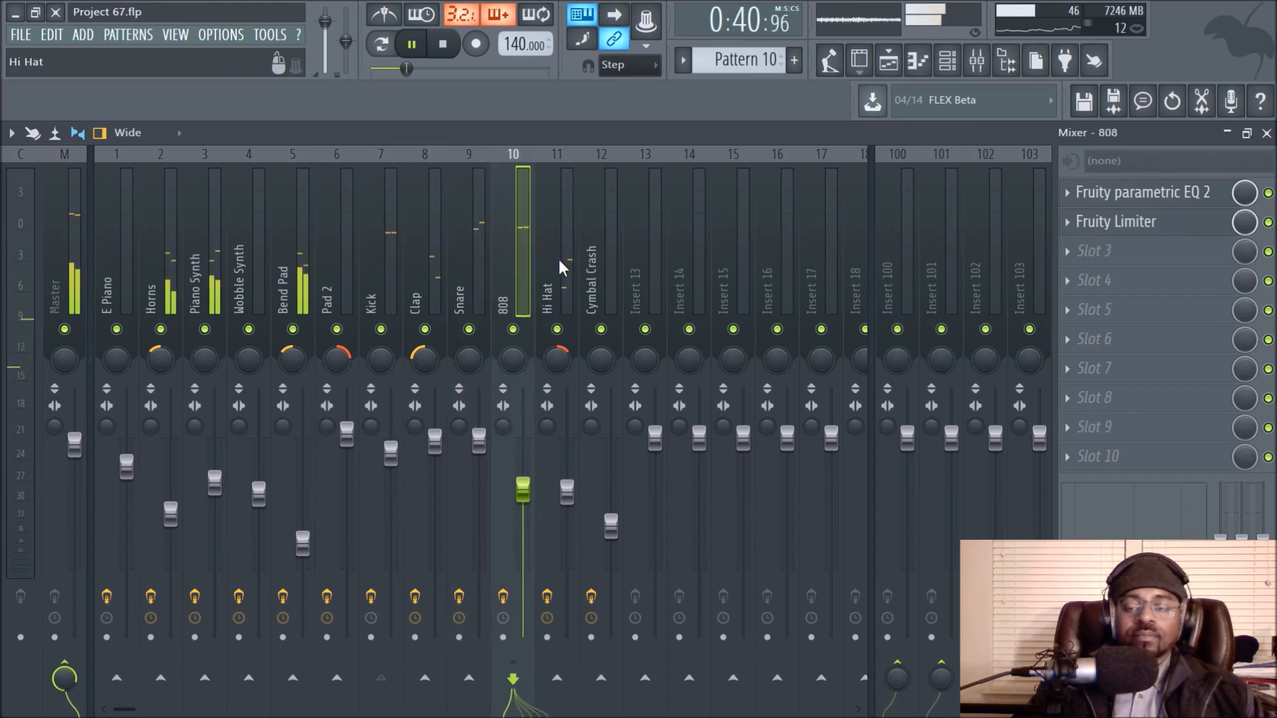
left_click(548, 237)
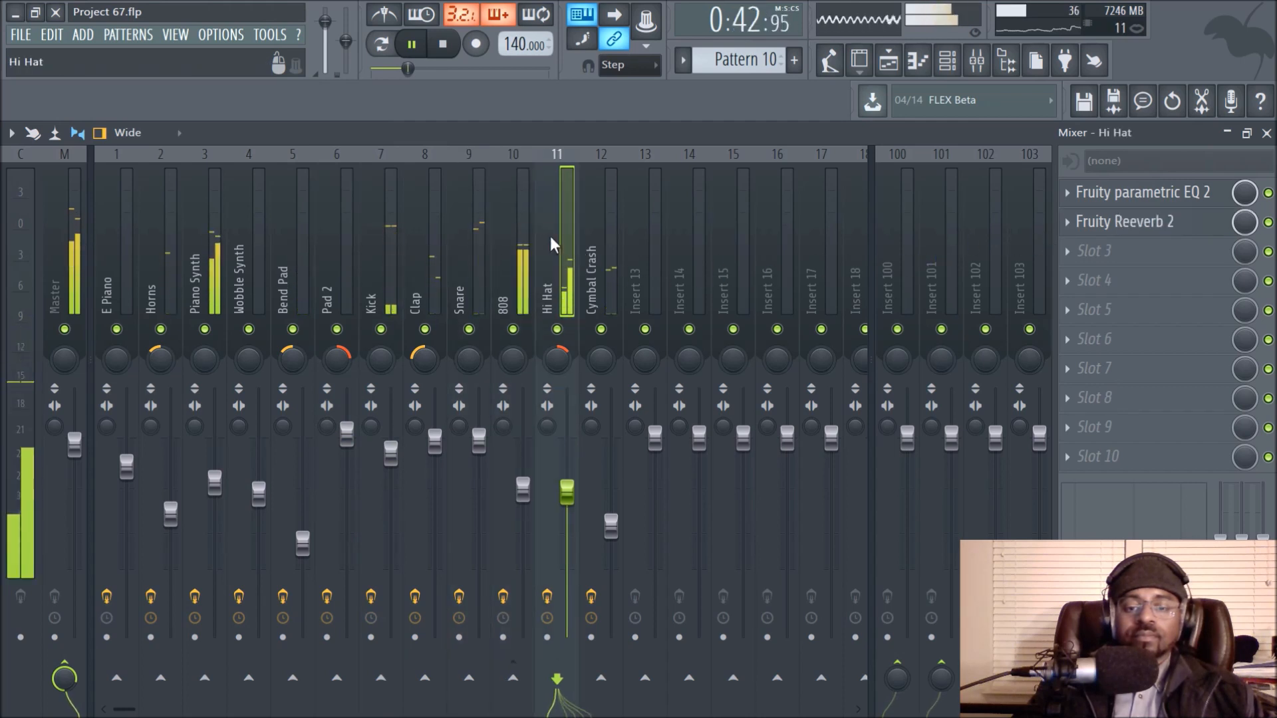
left_click(599, 246)
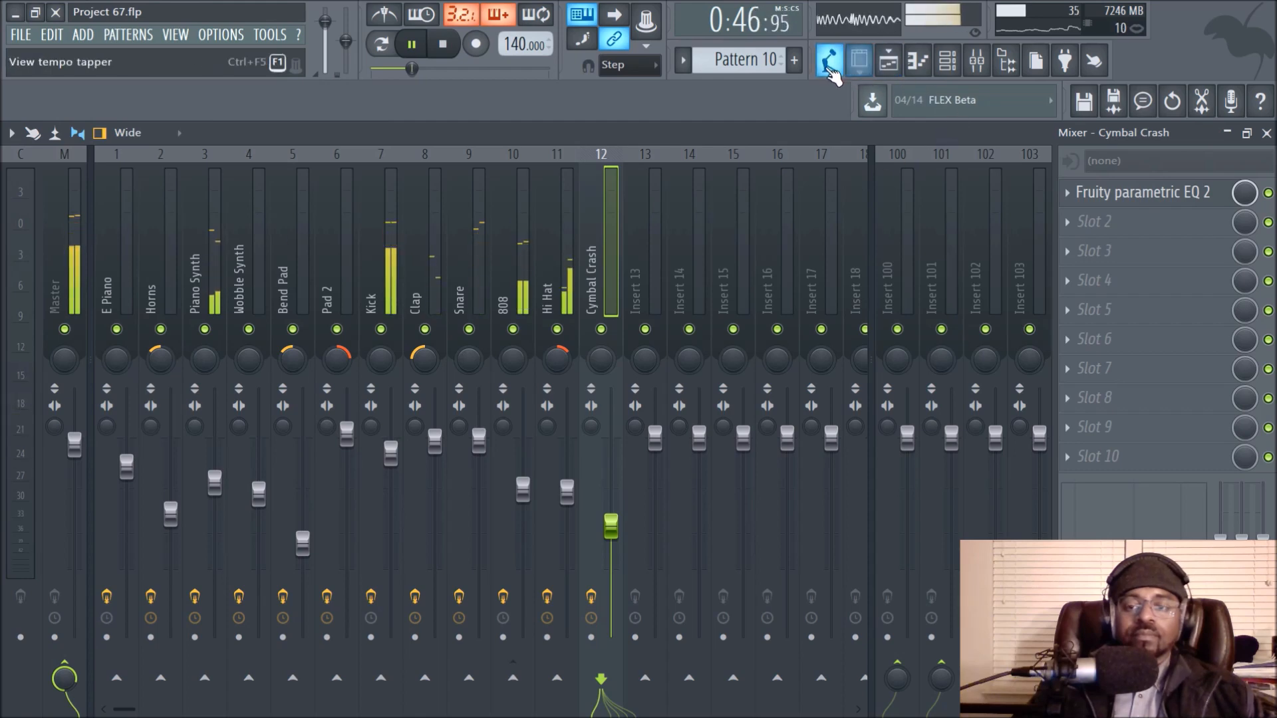
Step: Return to the playlist and follow the playing arrangement across all tracks from bar 29 to bar 41
left_click(889, 63)
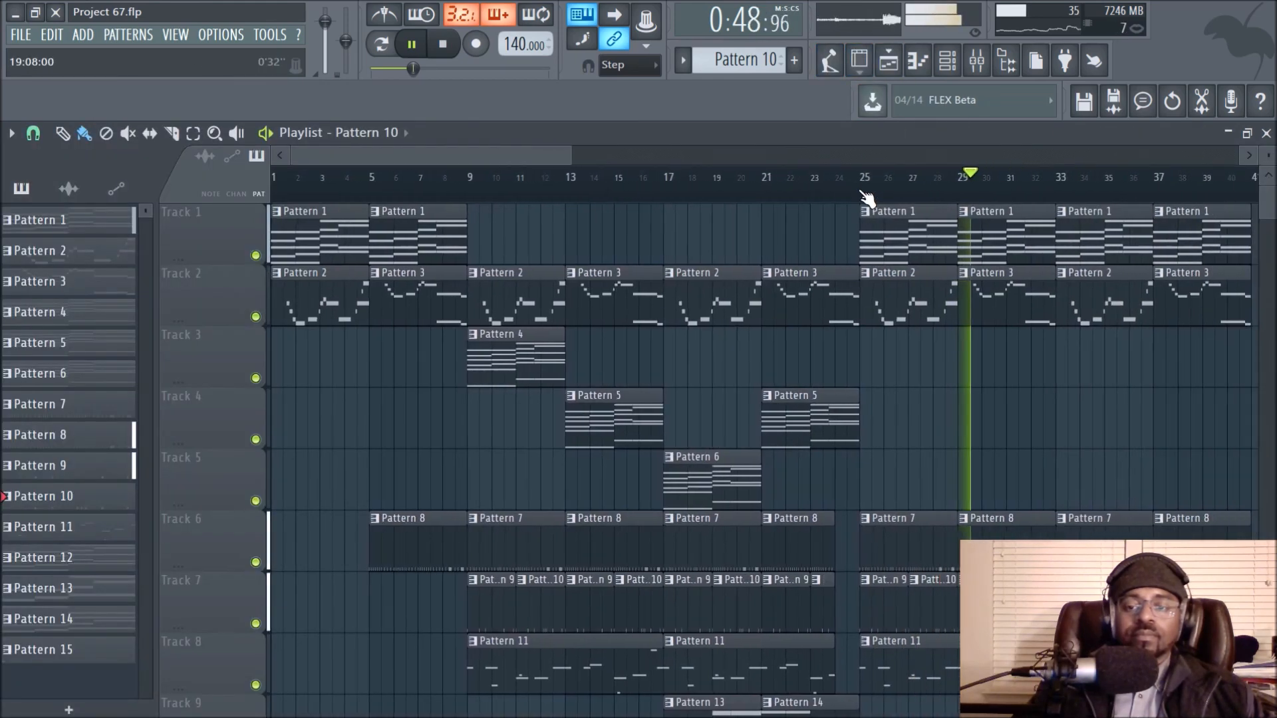
scroll(862, 193, "down", 3)
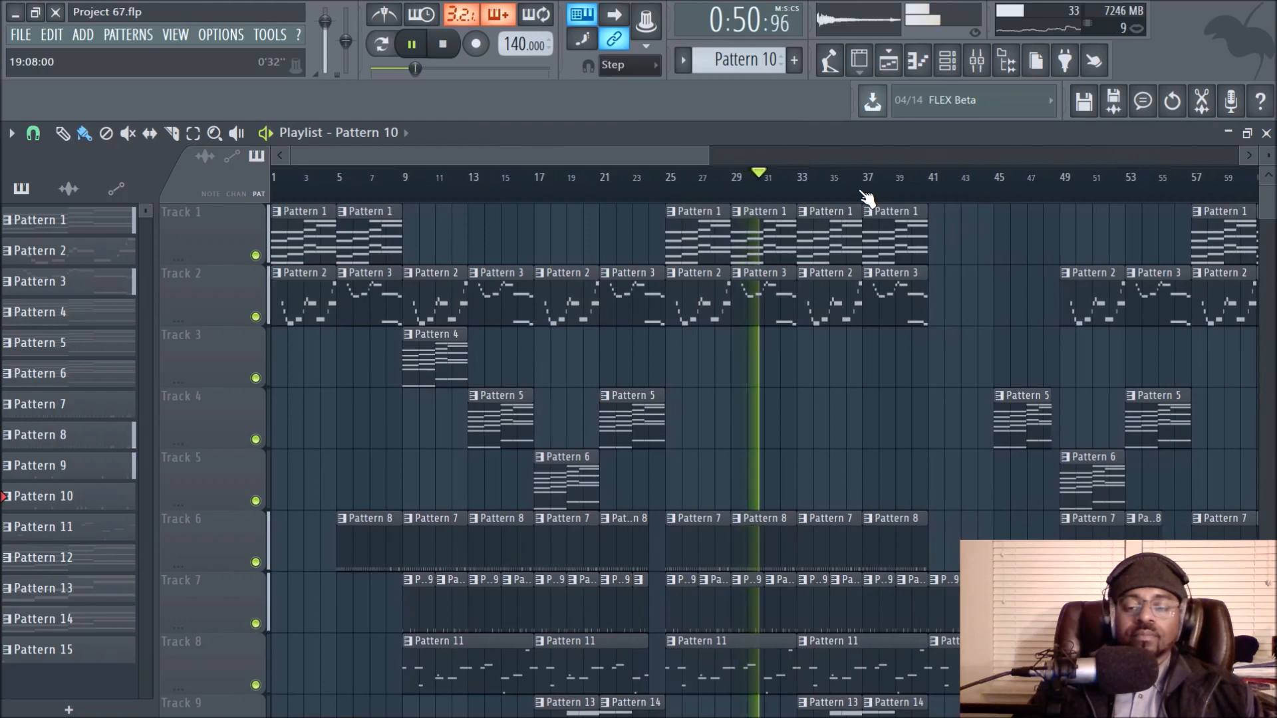
scroll(866, 197, "down", 1)
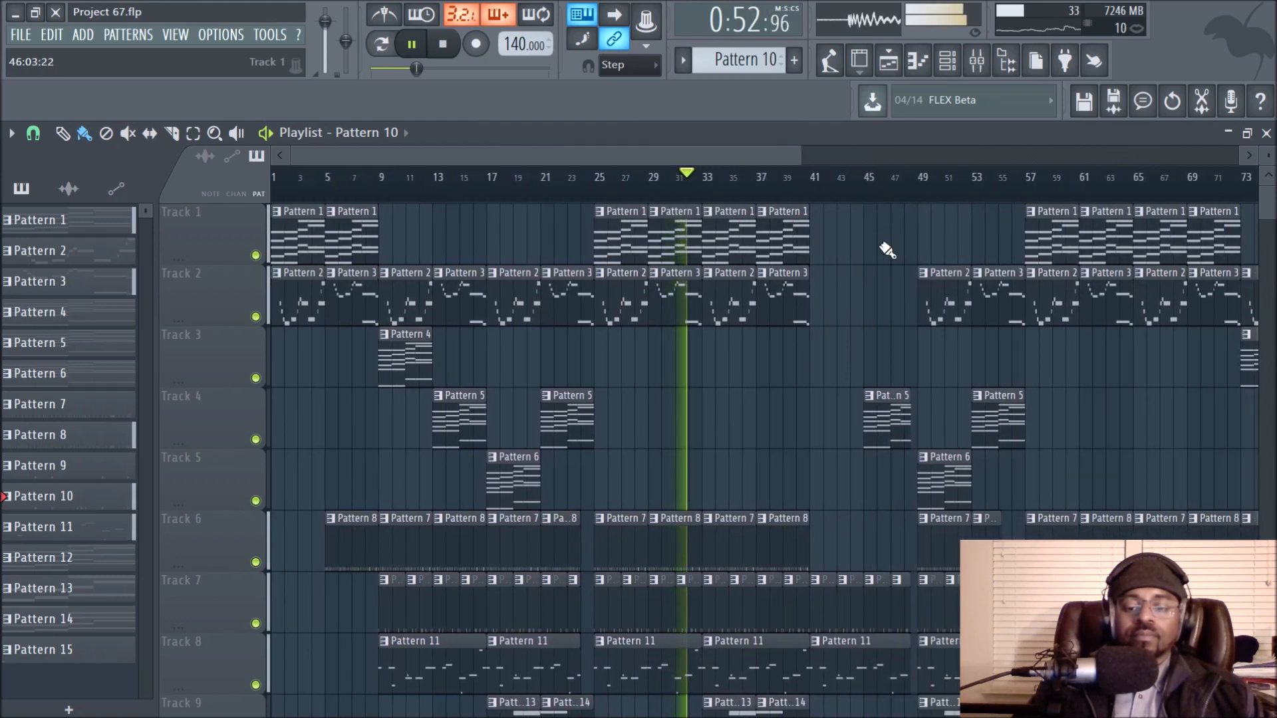
scroll(883, 251, "down", 3)
scroll(851, 266, "up", 3)
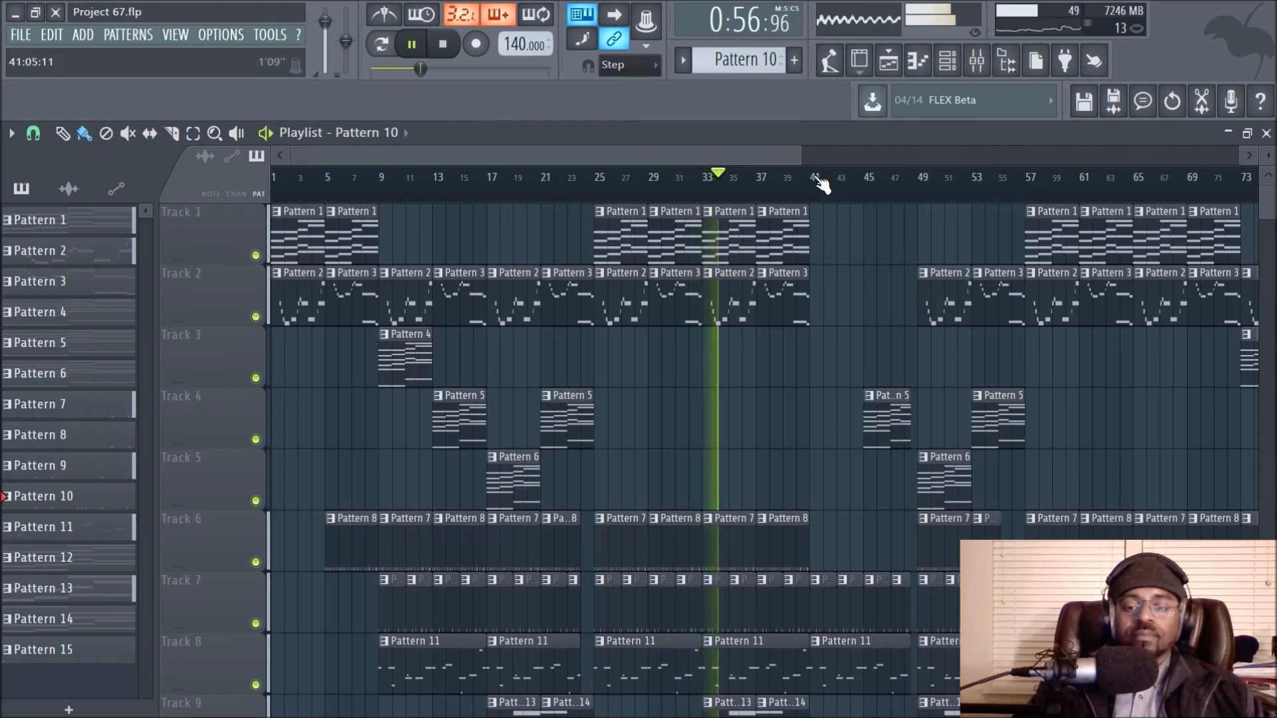
scroll(821, 186, "up", 3)
left_click_drag(670, 160, 750, 161)
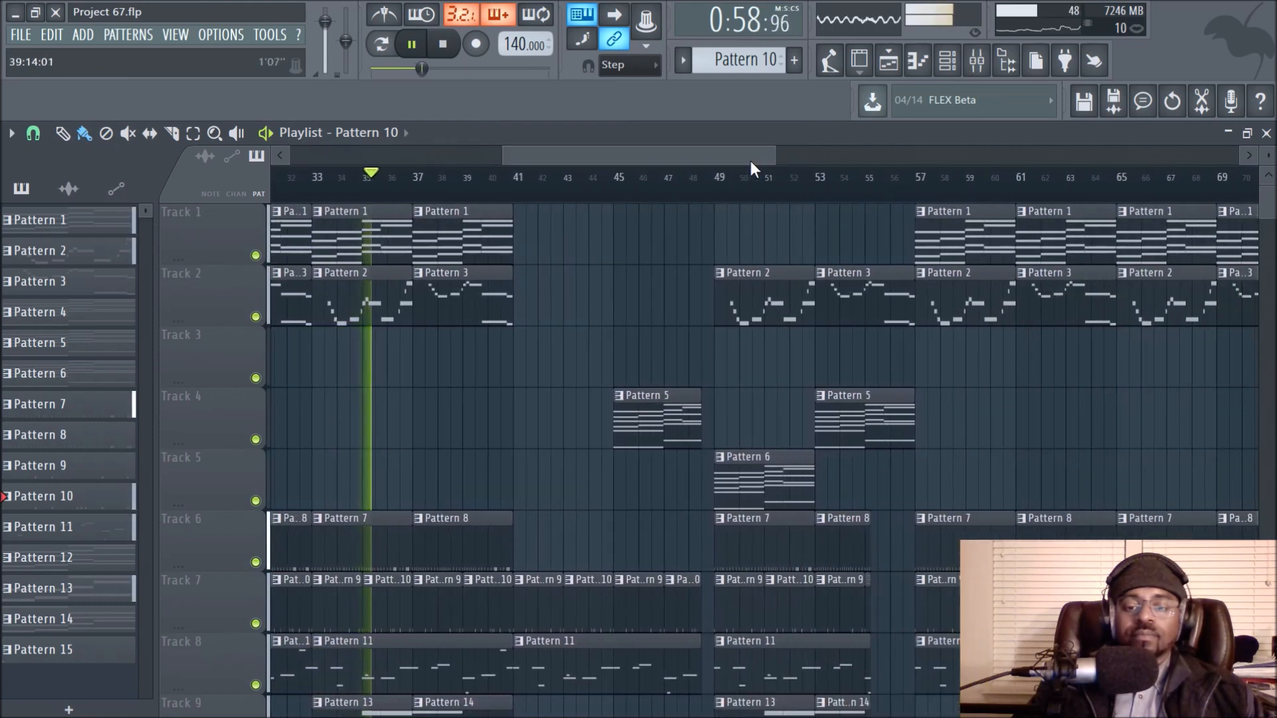
scroll(738, 193, "down", 3)
scroll(748, 253, "down", 3)
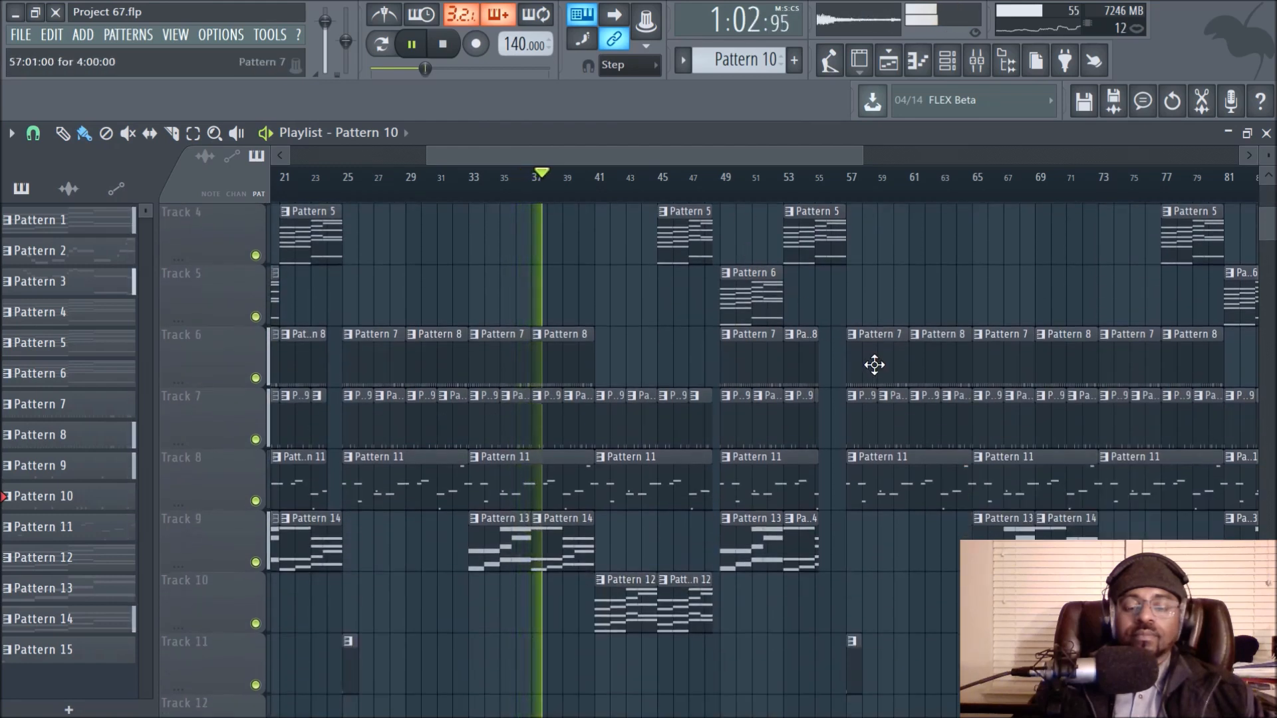
scroll(874, 364, "up", 3)
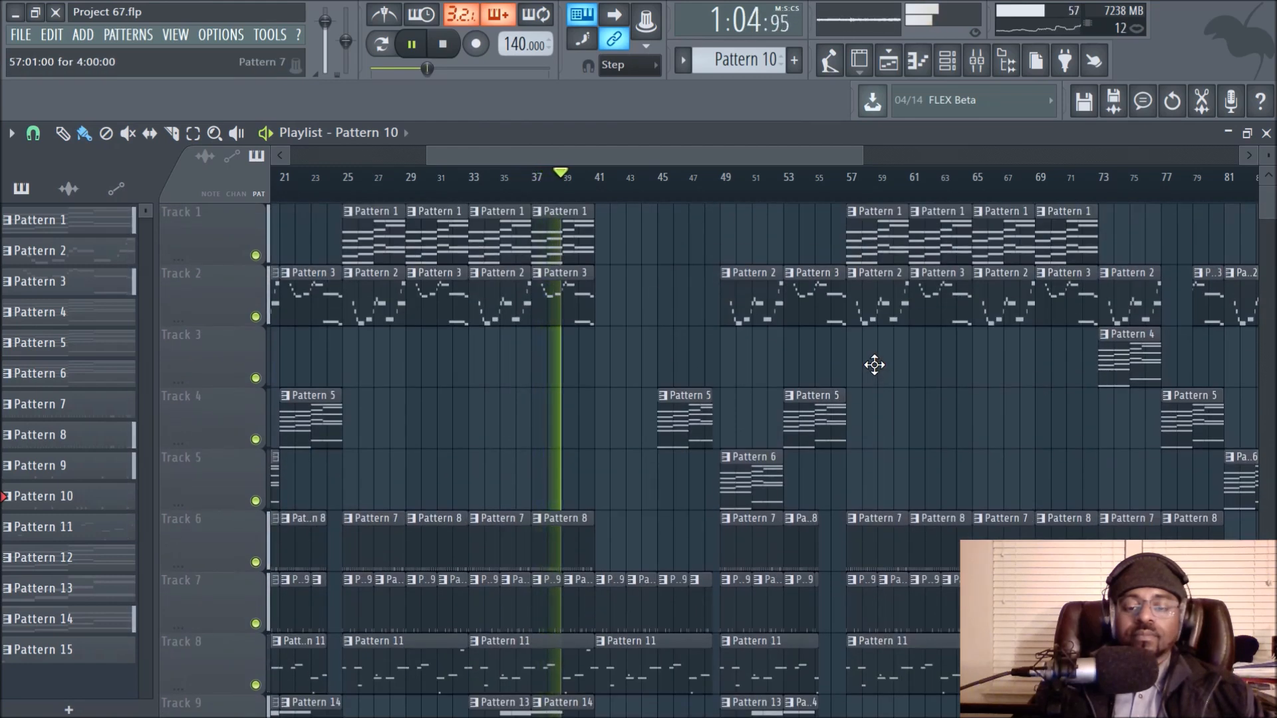
scroll(641, 202, "up", 2)
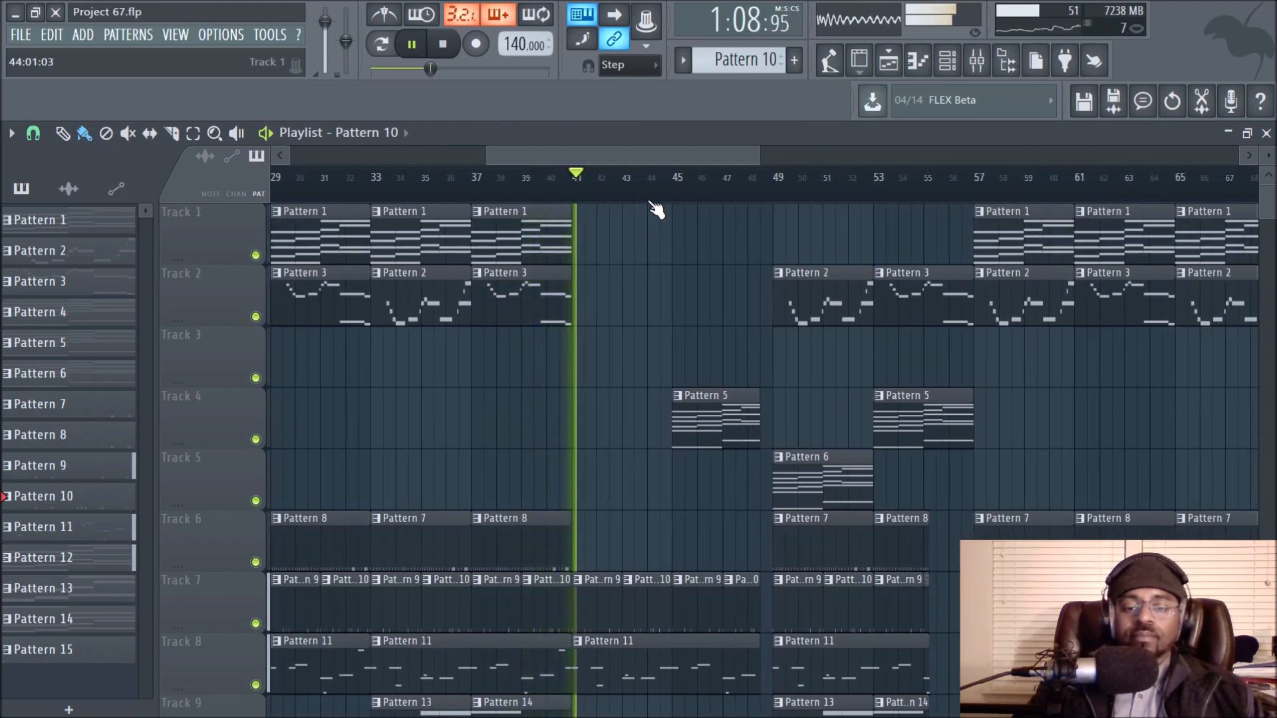
Step: Follow the playing arrangement across all tracks from the Pattern 12 section at bar 41 past bar 57
scroll(656, 203, "down", 2)
scroll(656, 203, "down", 1)
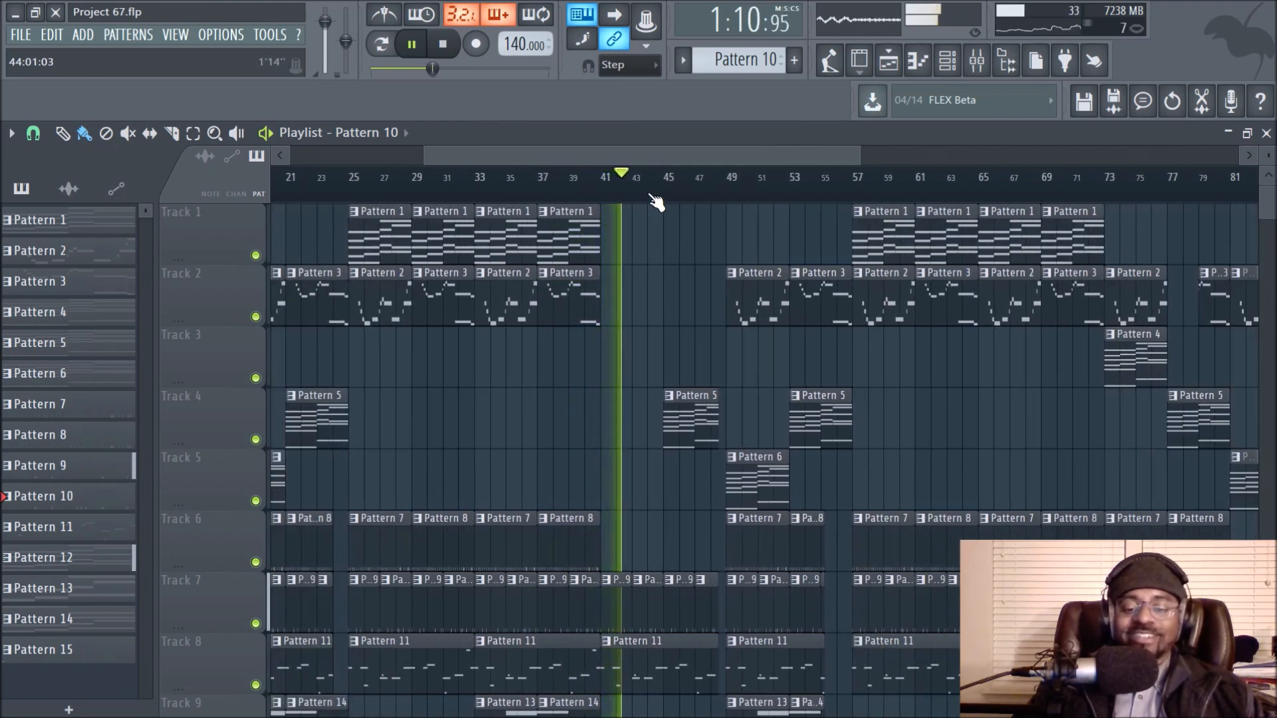
scroll(806, 276, "down", 3)
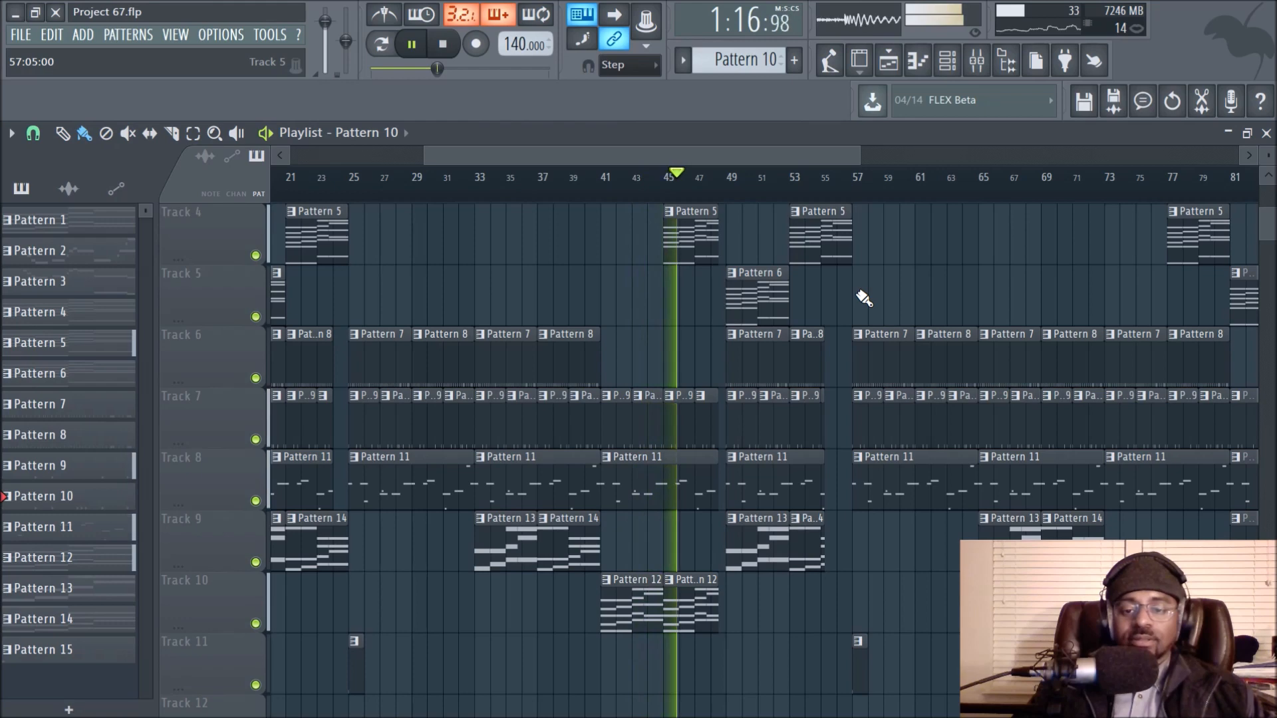
scroll(864, 299, "up", 2)
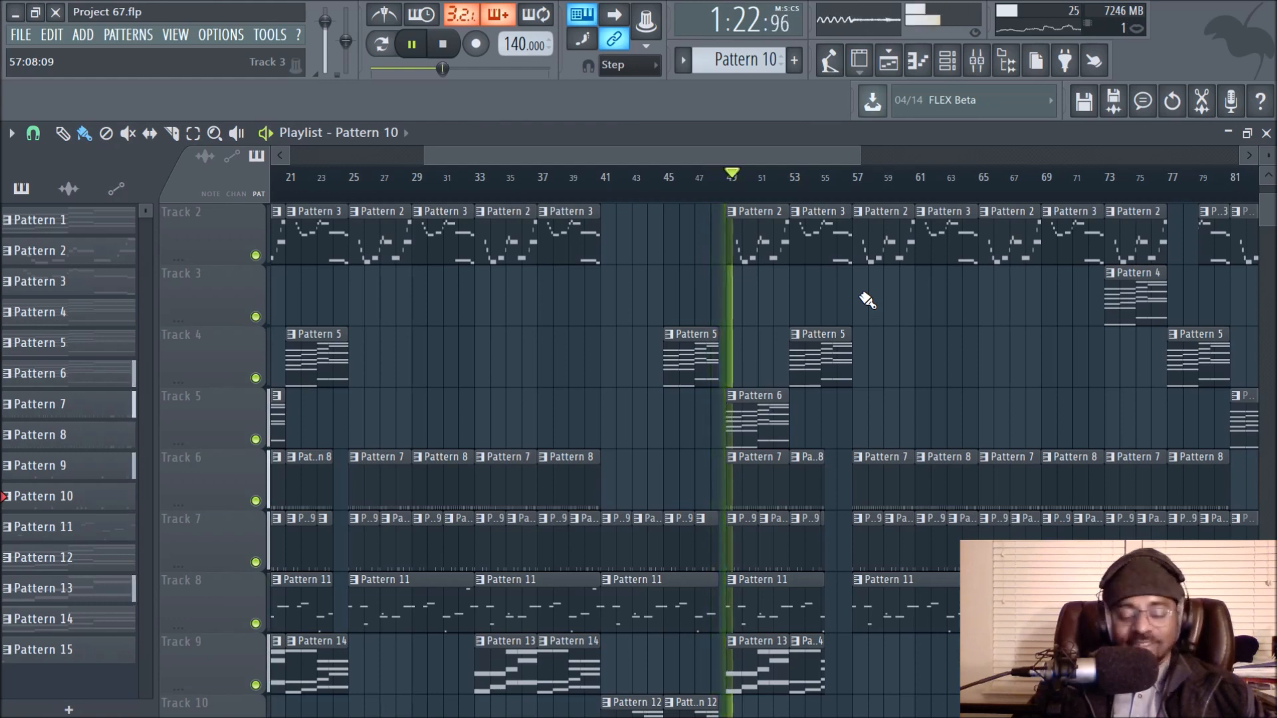
scroll(891, 308, "up", 1)
scroll(818, 194, "up", 2, "ctrl")
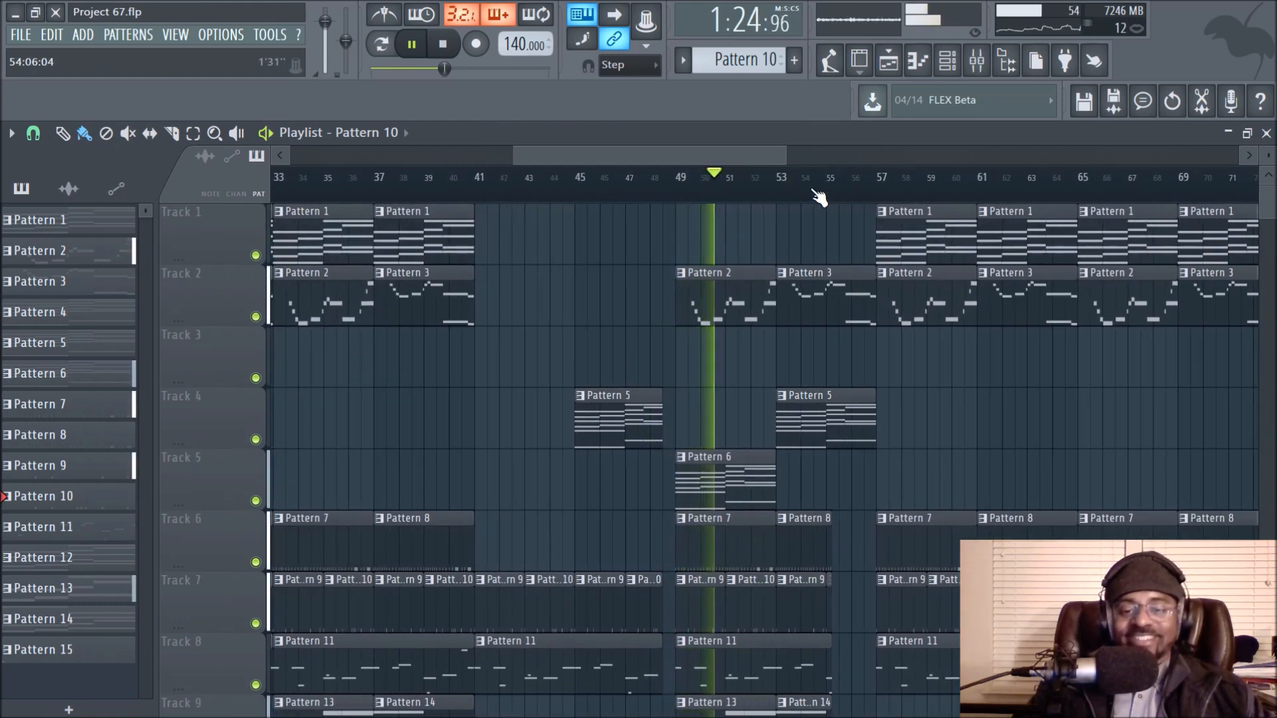
left_click_drag(727, 152, 781, 157)
scroll(655, 191, "down", 1)
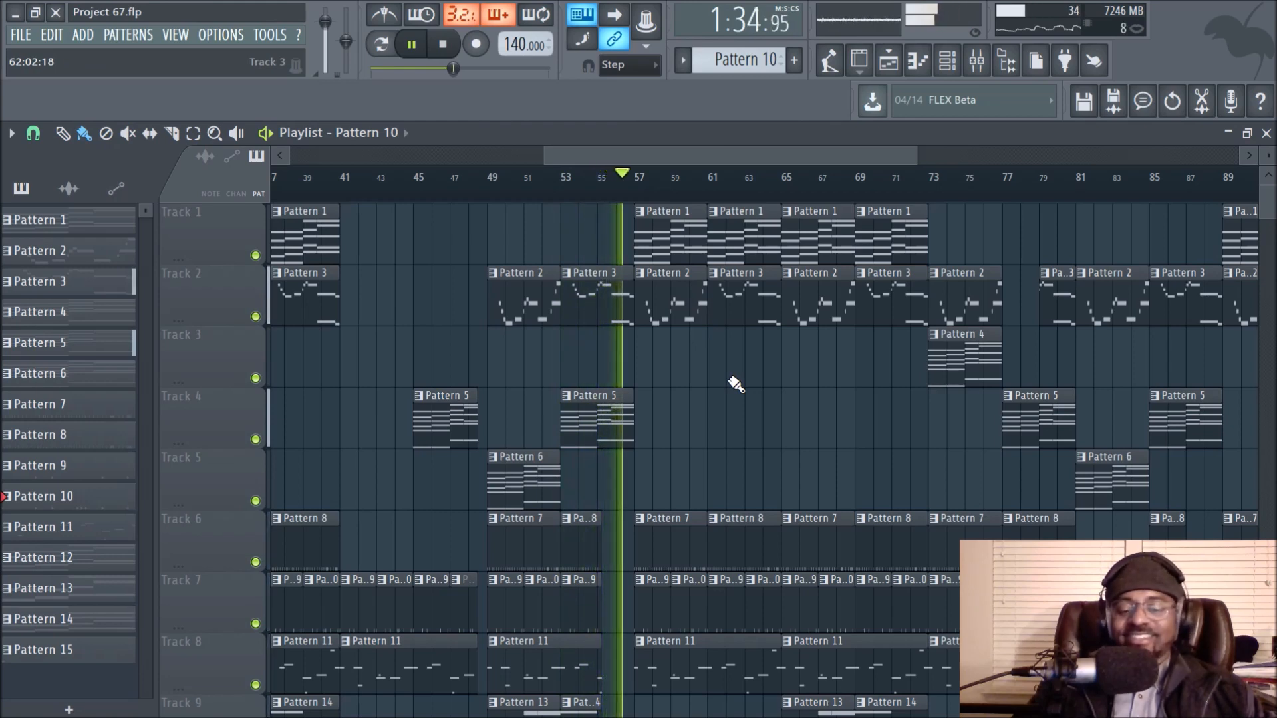
scroll(736, 392, "down", 3)
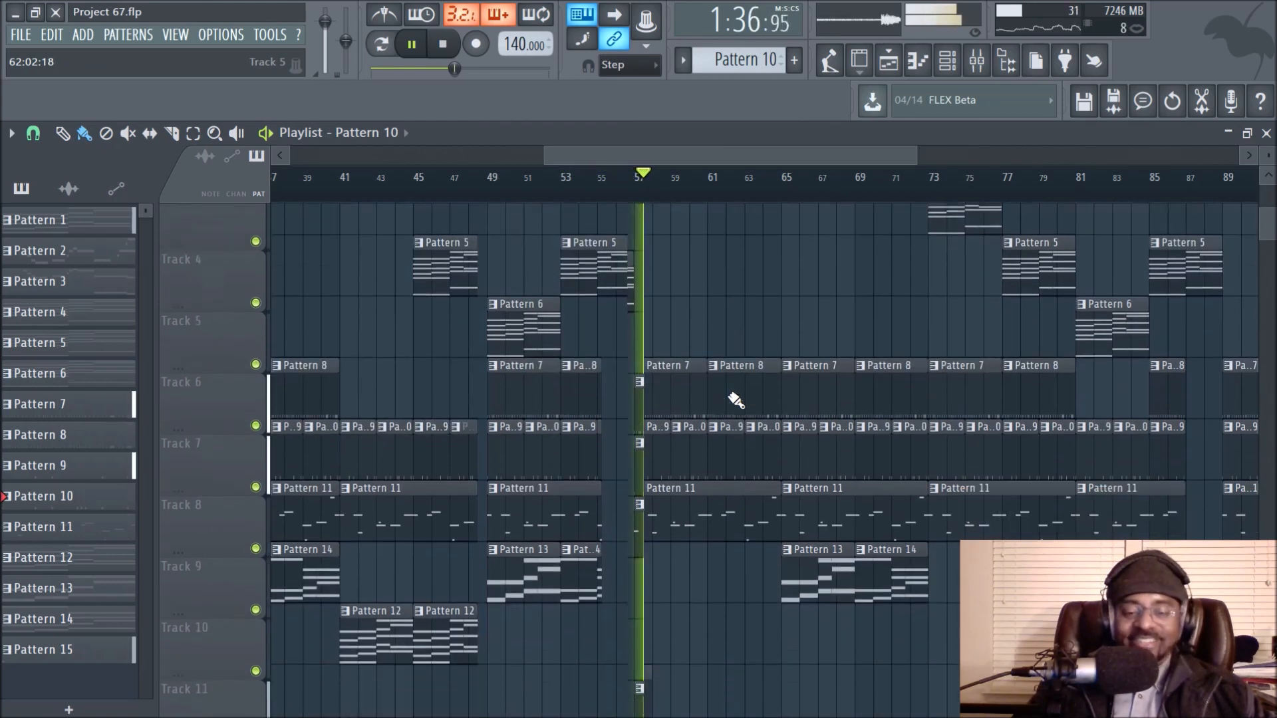
scroll(736, 399, "up", 4)
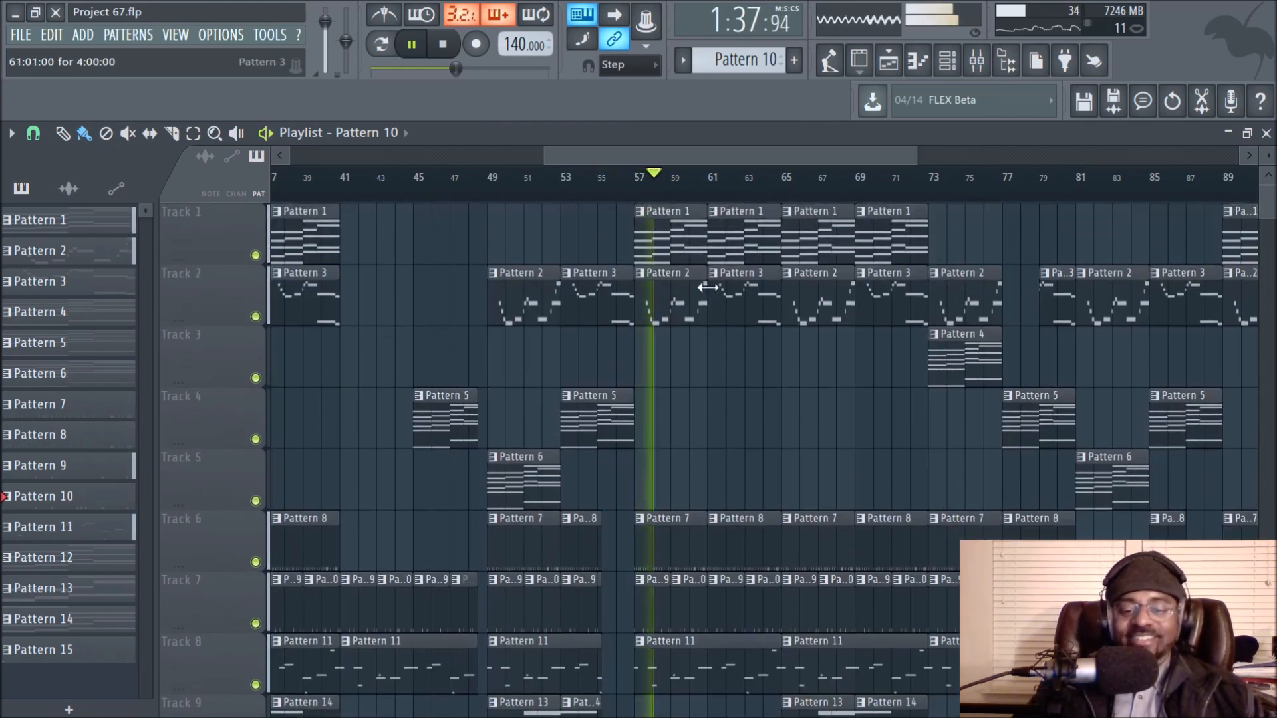
Step: Stop playback and compare the effect slots of the Clap, Wobble Synth, Kick and Snare tracks in the mixer
left_click(442, 44)
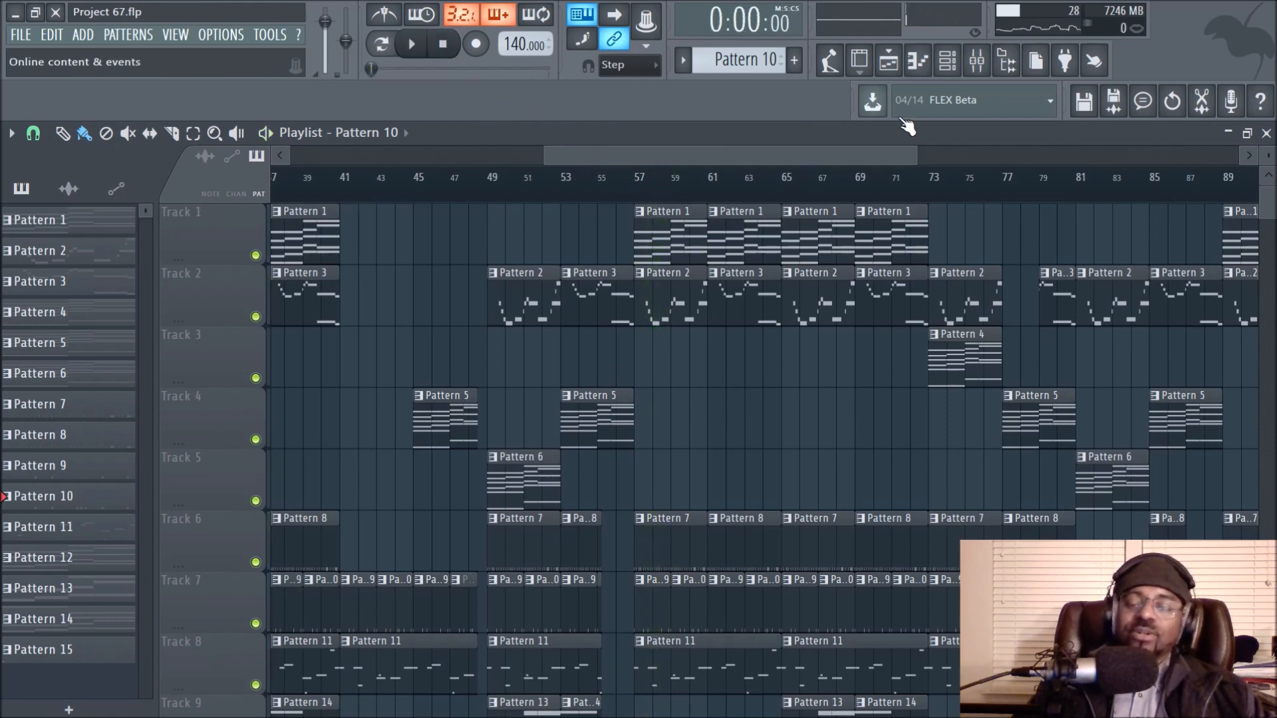
left_click(977, 61)
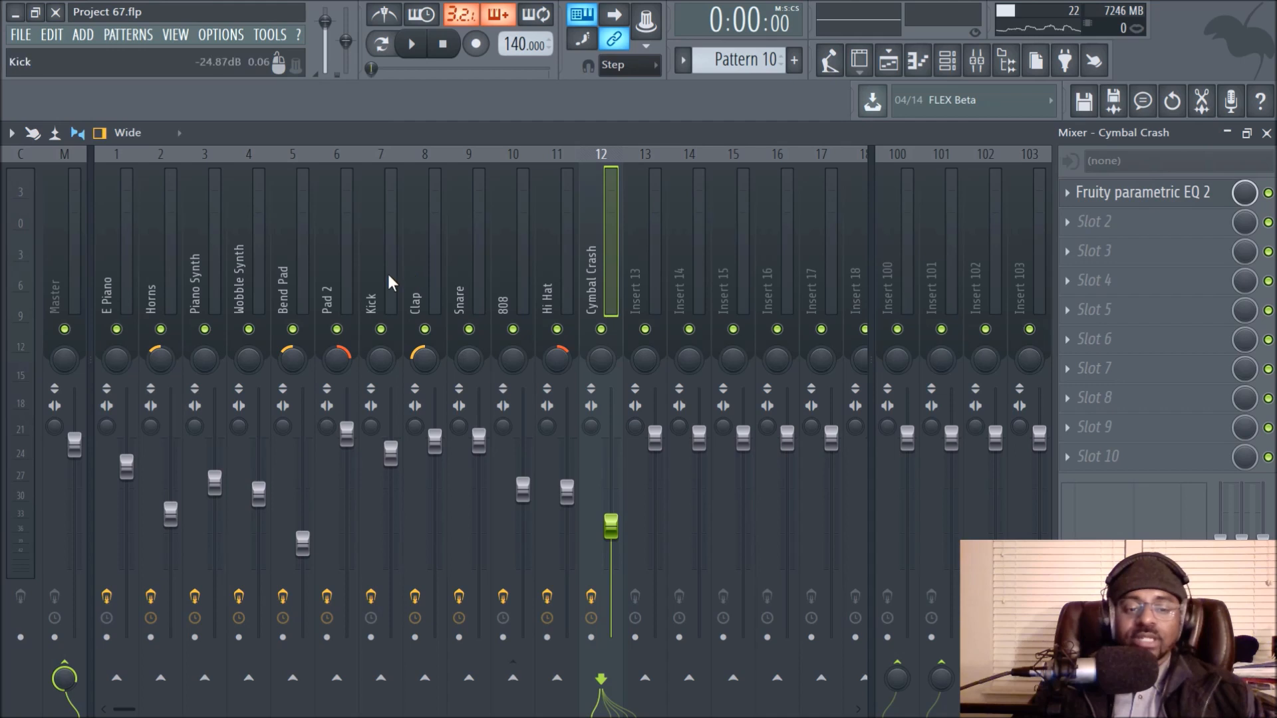
left_click(417, 246)
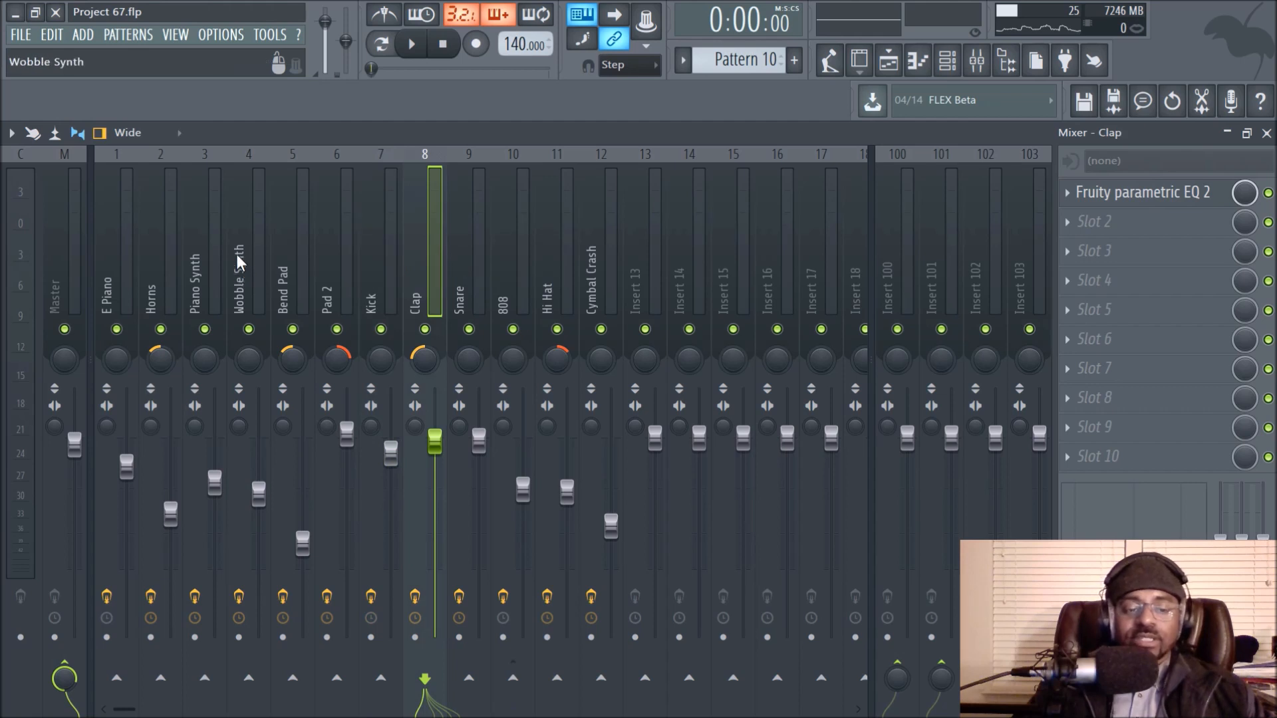
left_click(240, 229)
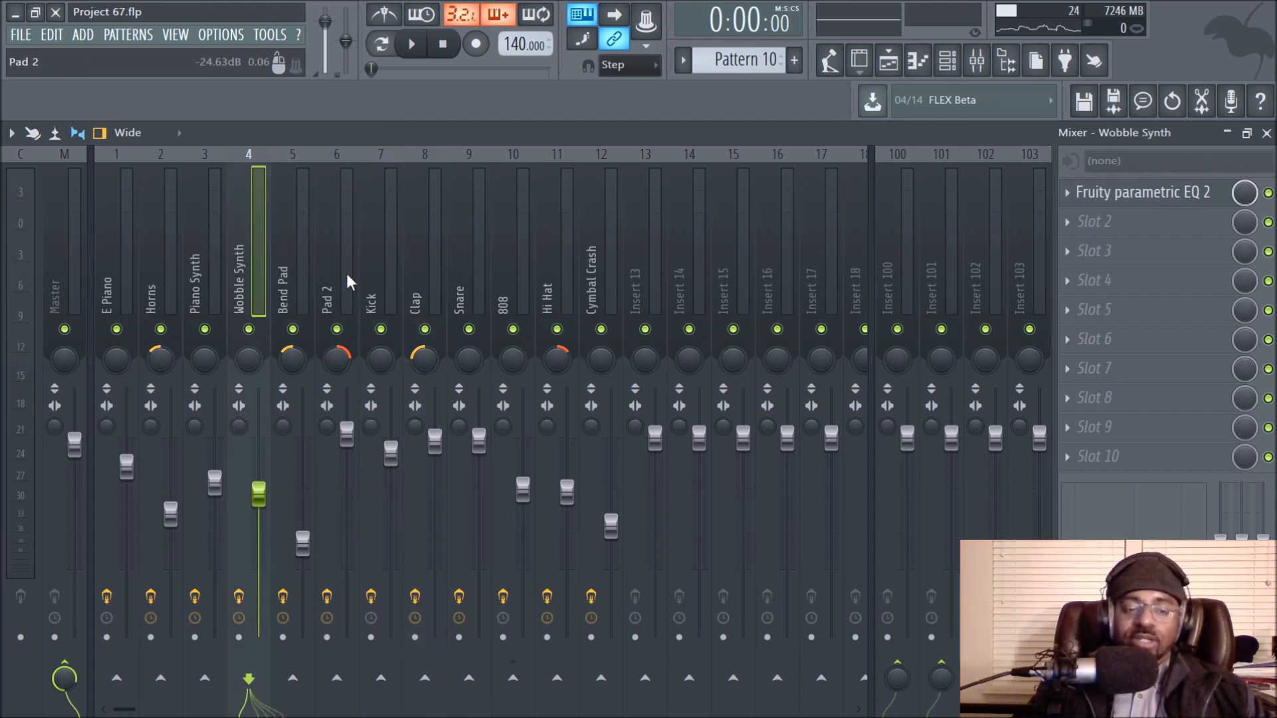
left_click(394, 256)
left_click(429, 250)
left_click(449, 251)
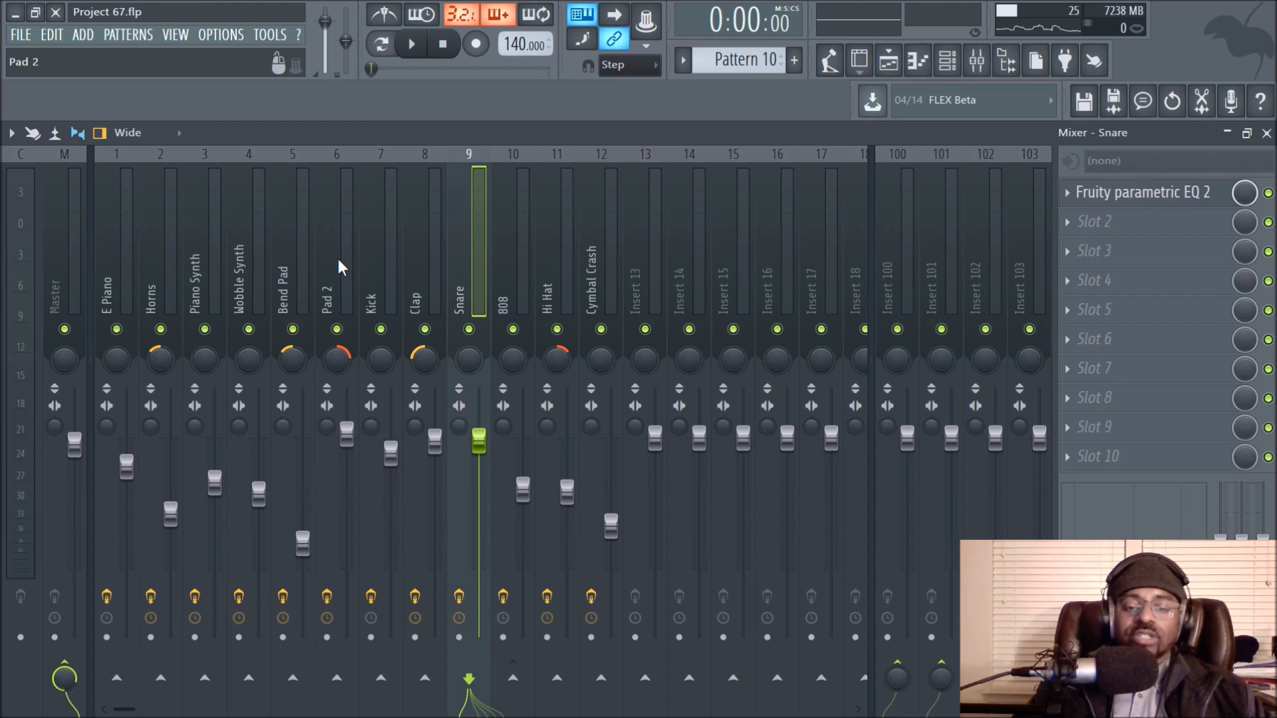
Step: Solo and play the Piano Synth mixer track while inspecting its PanMan panning effect
left_click(194, 286)
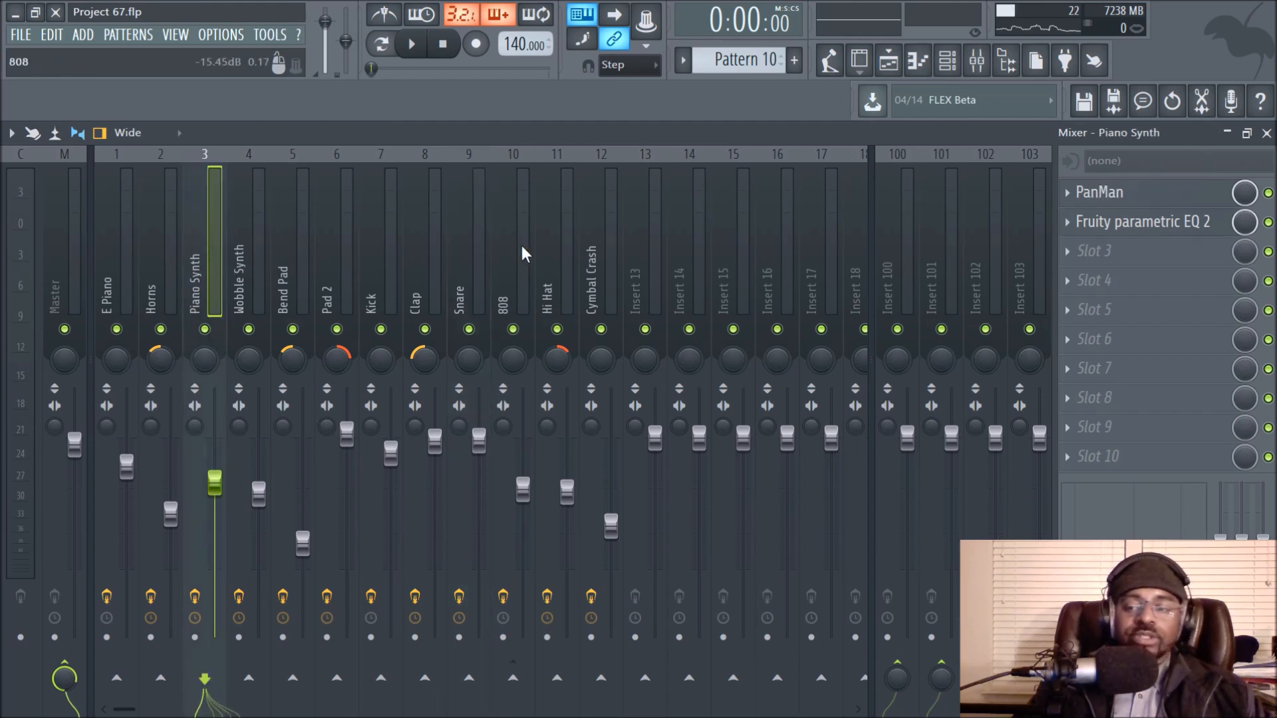
right_click(205, 329)
key("space")
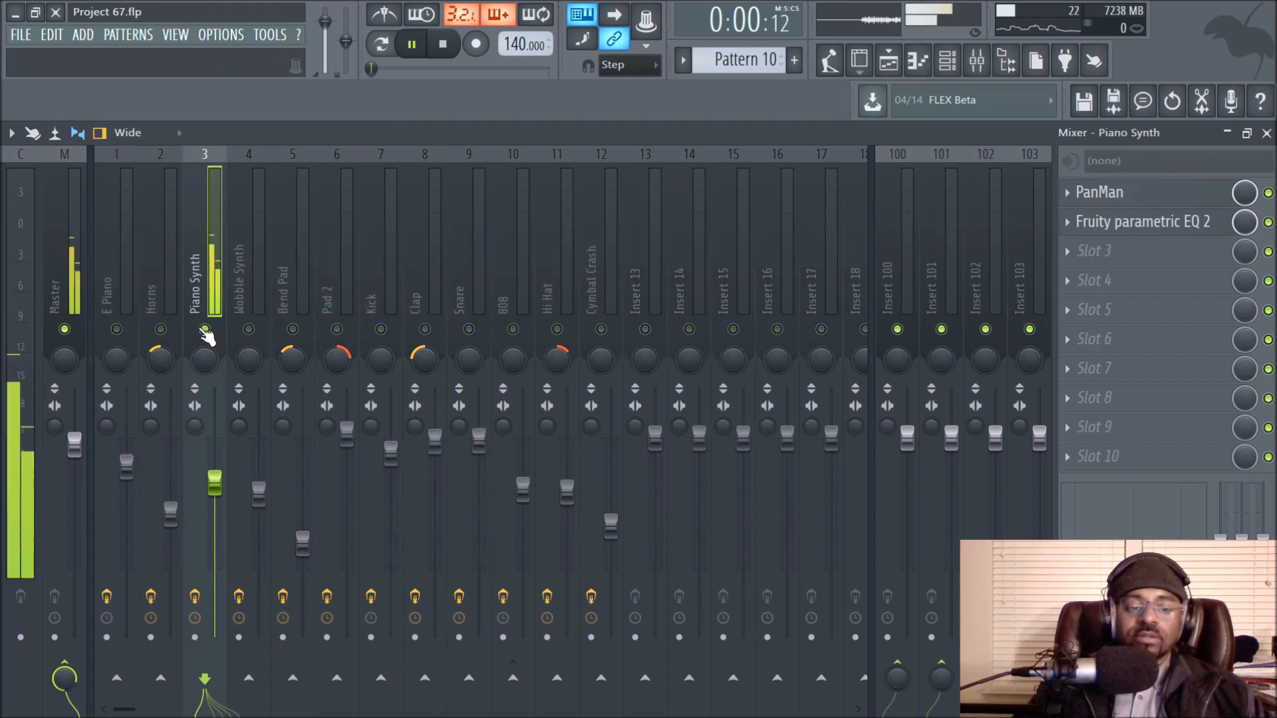
left_click(1099, 192)
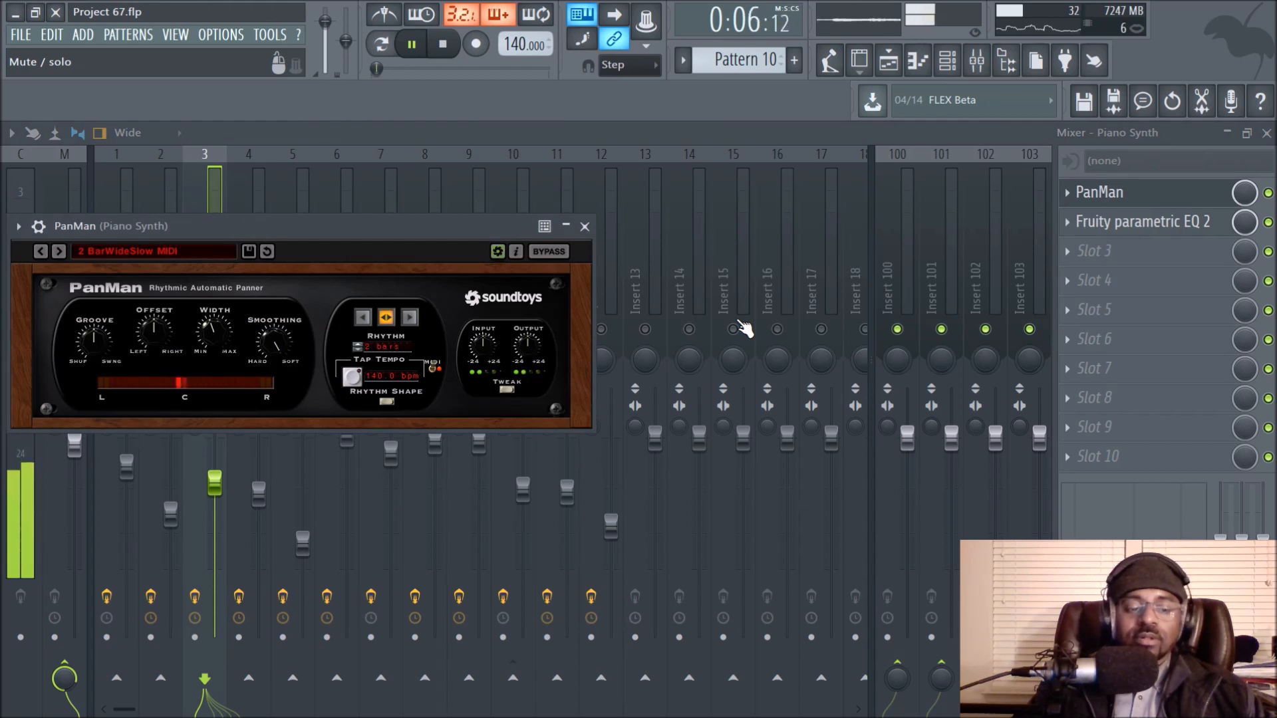
key("space")
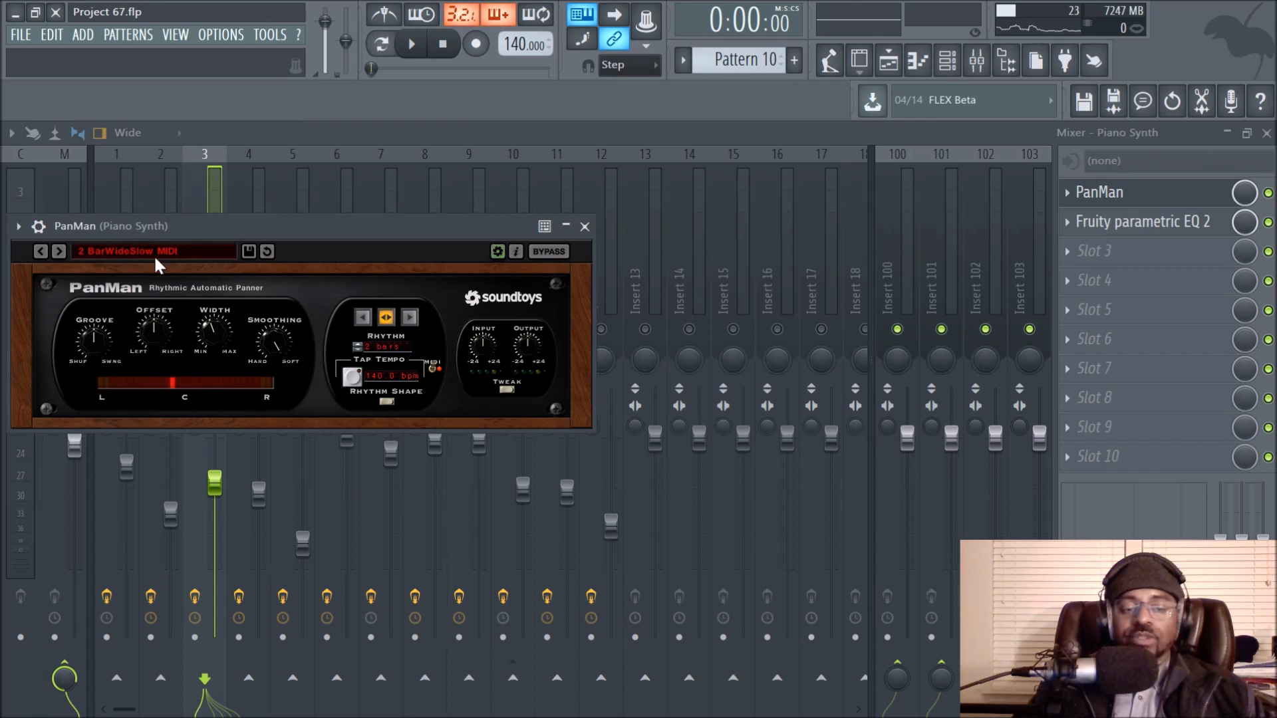
left_click(586, 229)
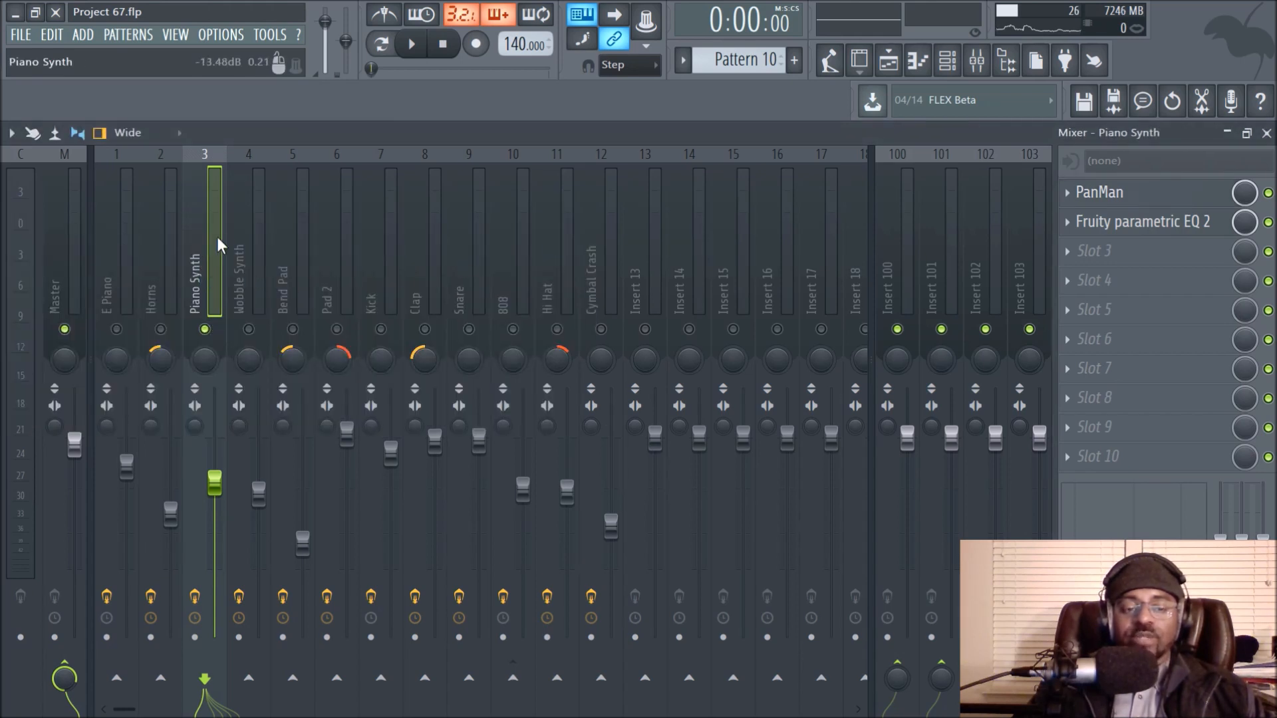
left_click(1080, 192)
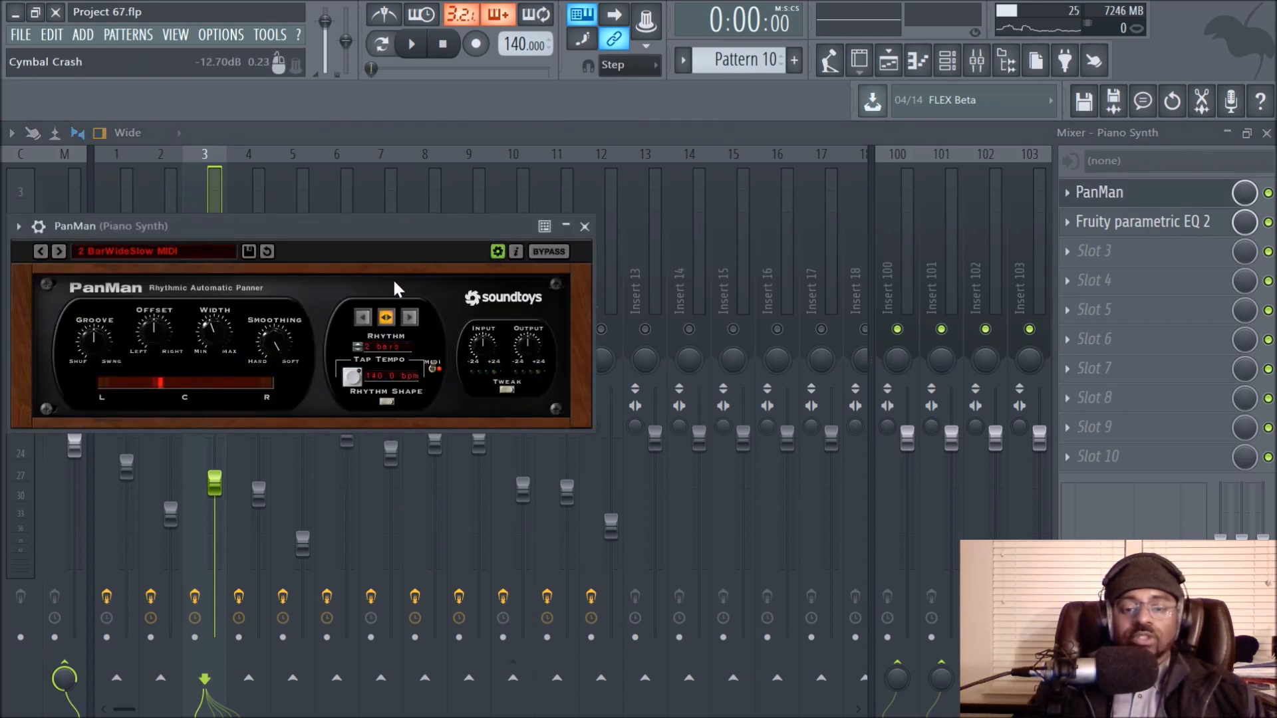
left_click(584, 226)
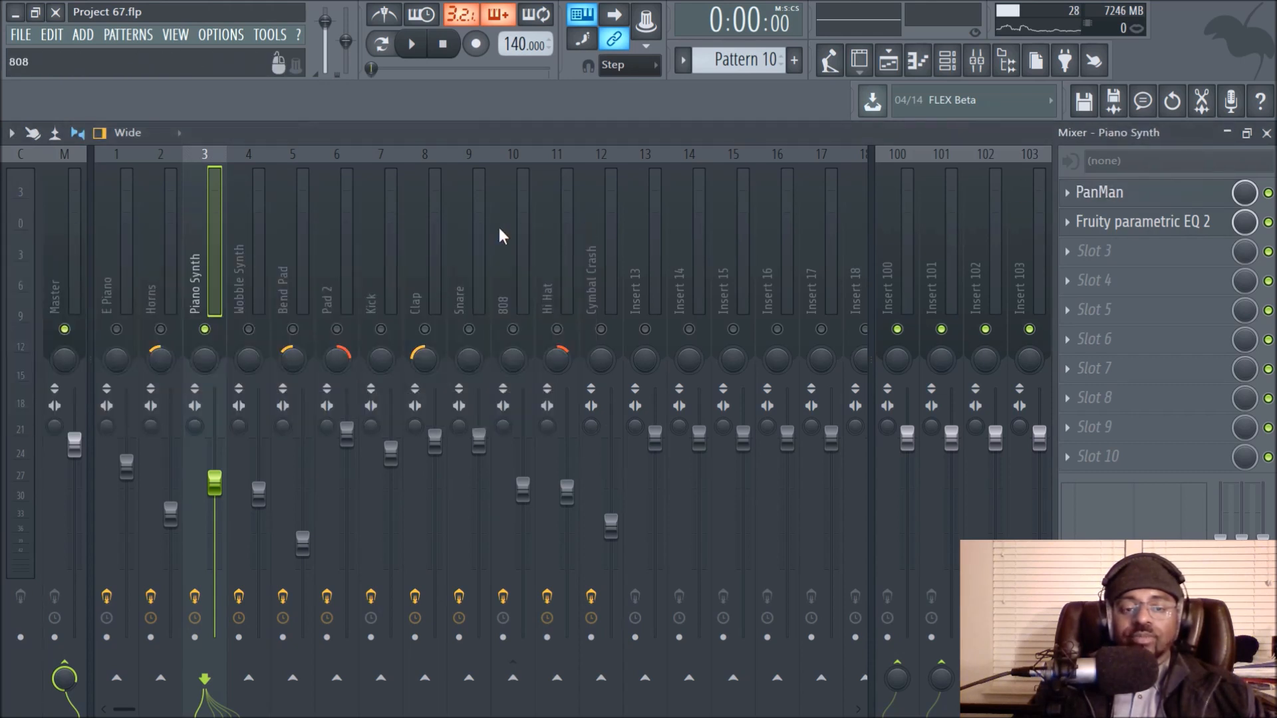
Step: Add Fruity PanOMatic to slot 2 of the Bend Pad mixer track and disable the effect
right_click(286, 256)
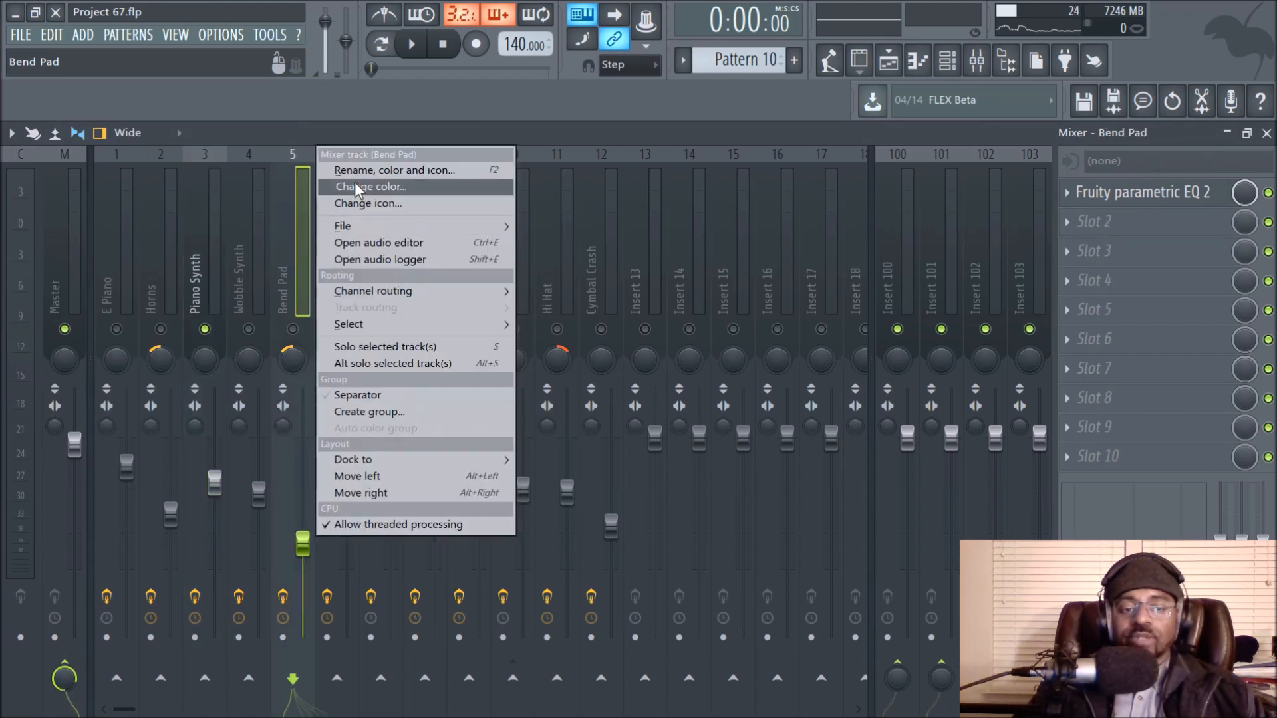
key("Escape")
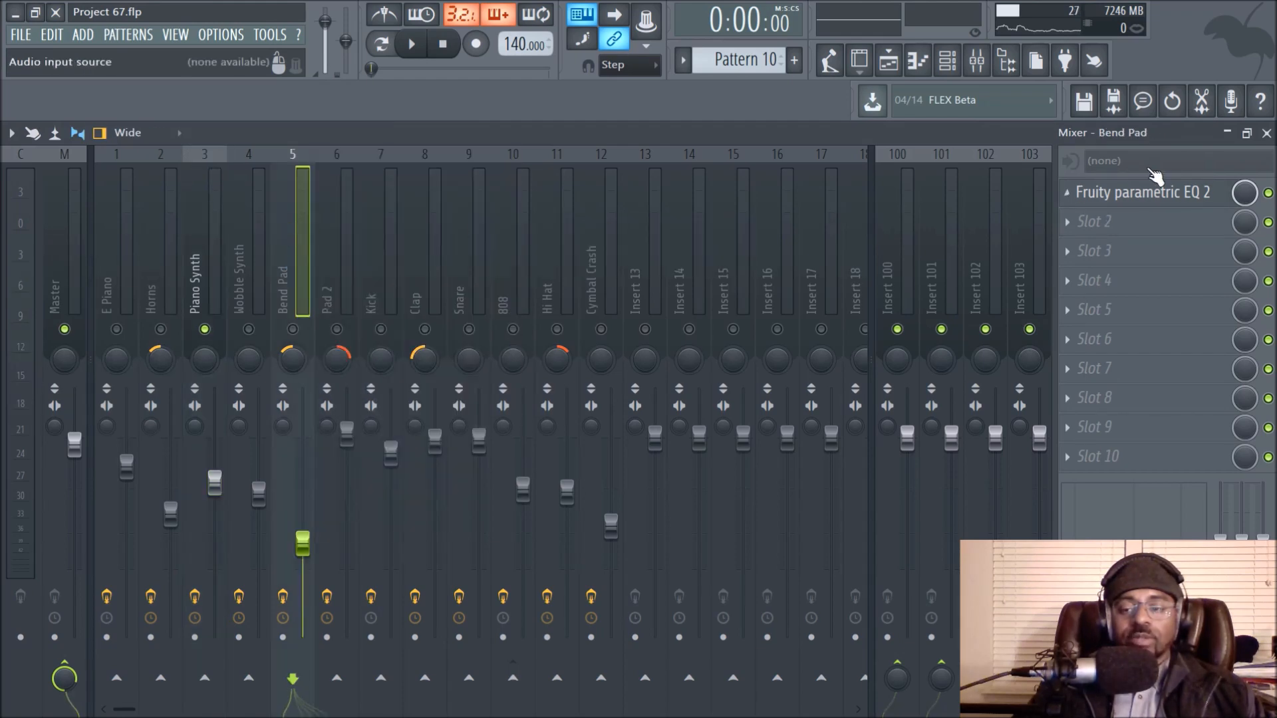
left_click(1067, 223)
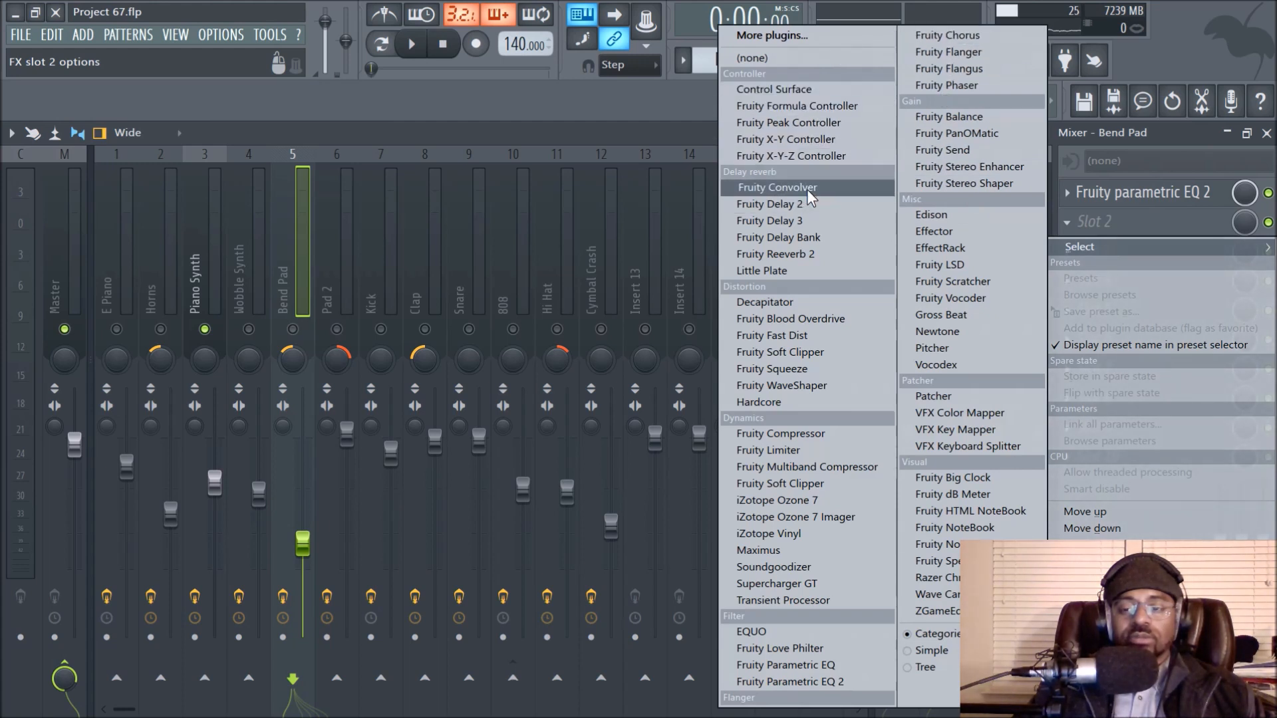
left_click(957, 133)
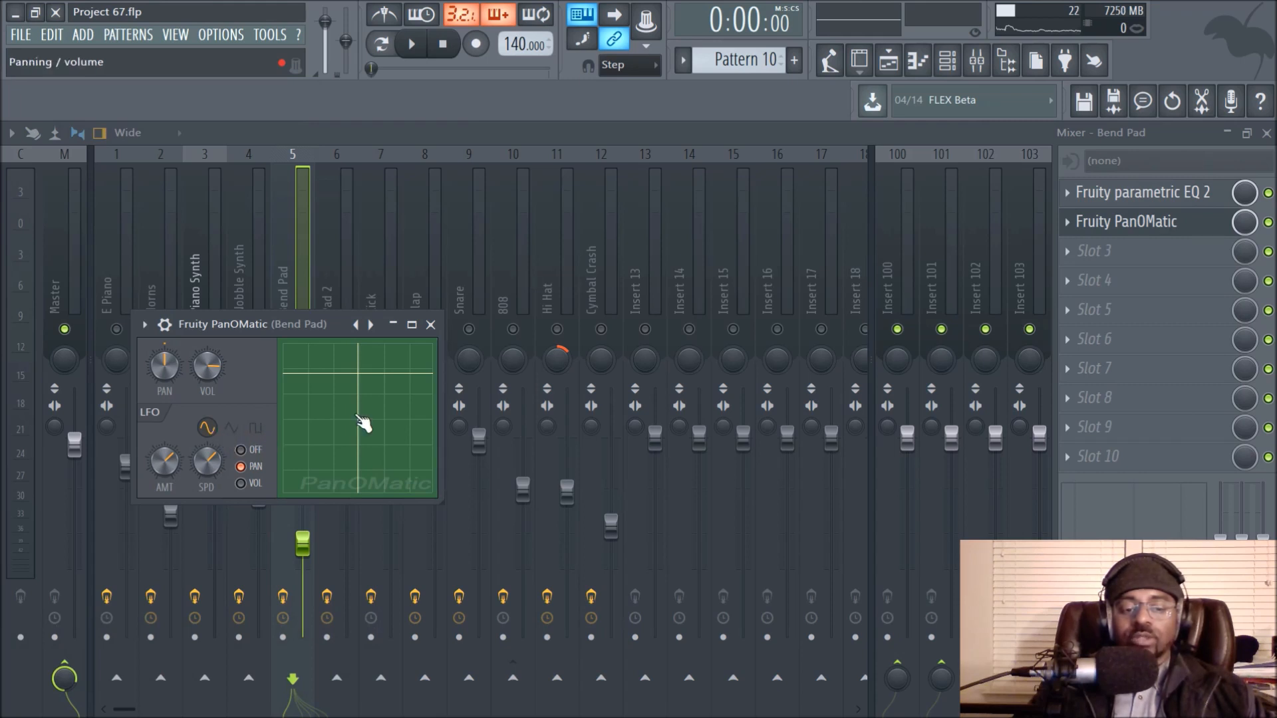
left_click(430, 325)
left_click(1267, 223)
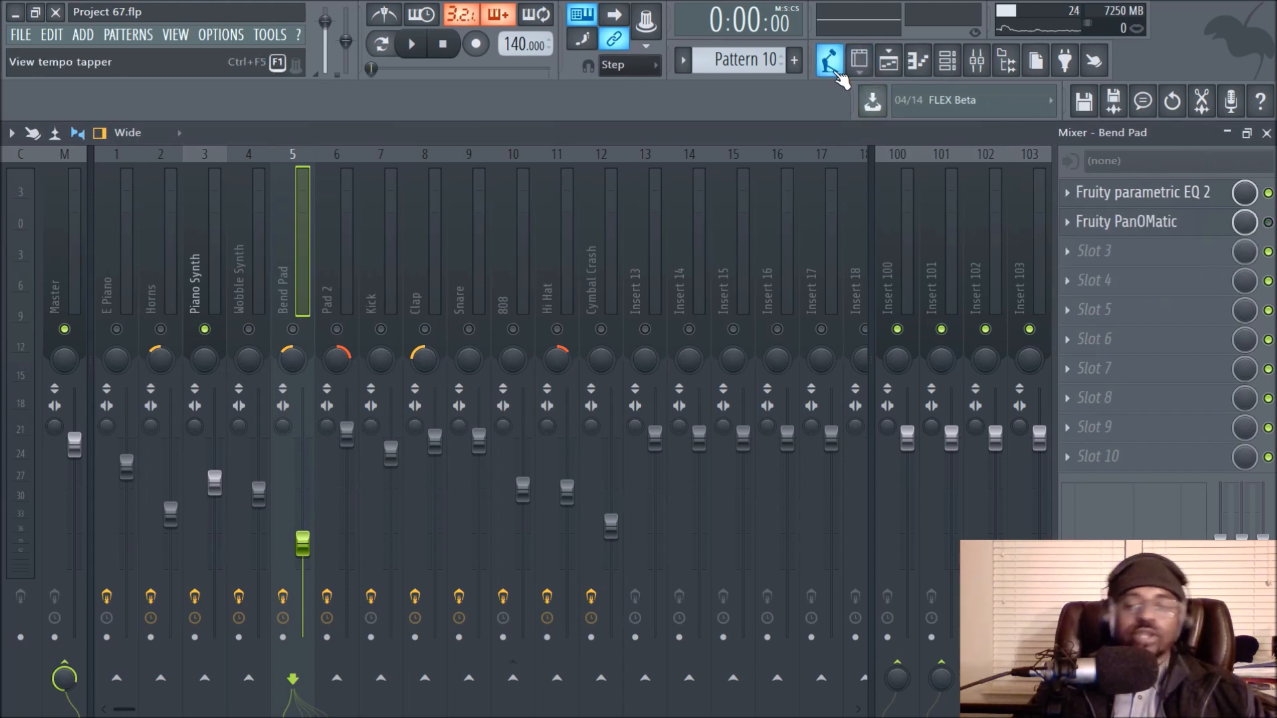
Step: Glance over the playlist, re-enable all soloed-out mixer tracks and check the Master track's effect slots
left_click(887, 66)
scroll(702, 203, "down", 2)
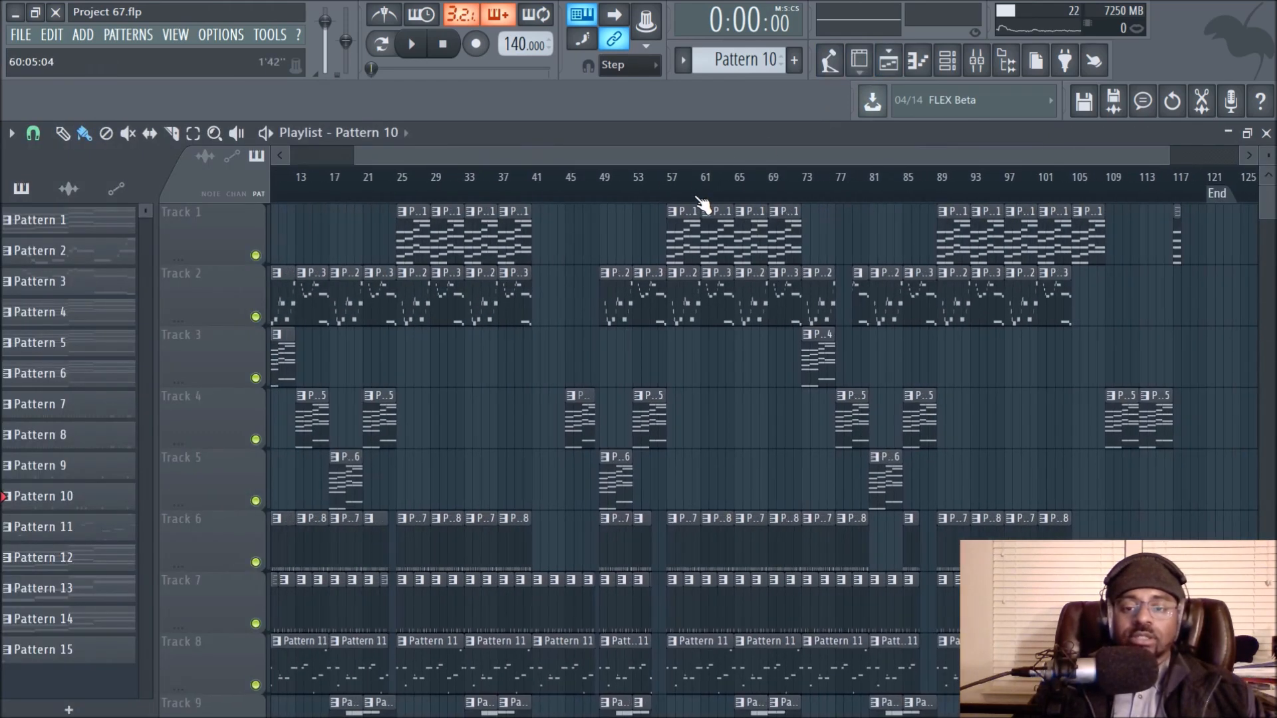
scroll(702, 203, "down", 2)
left_click(977, 60)
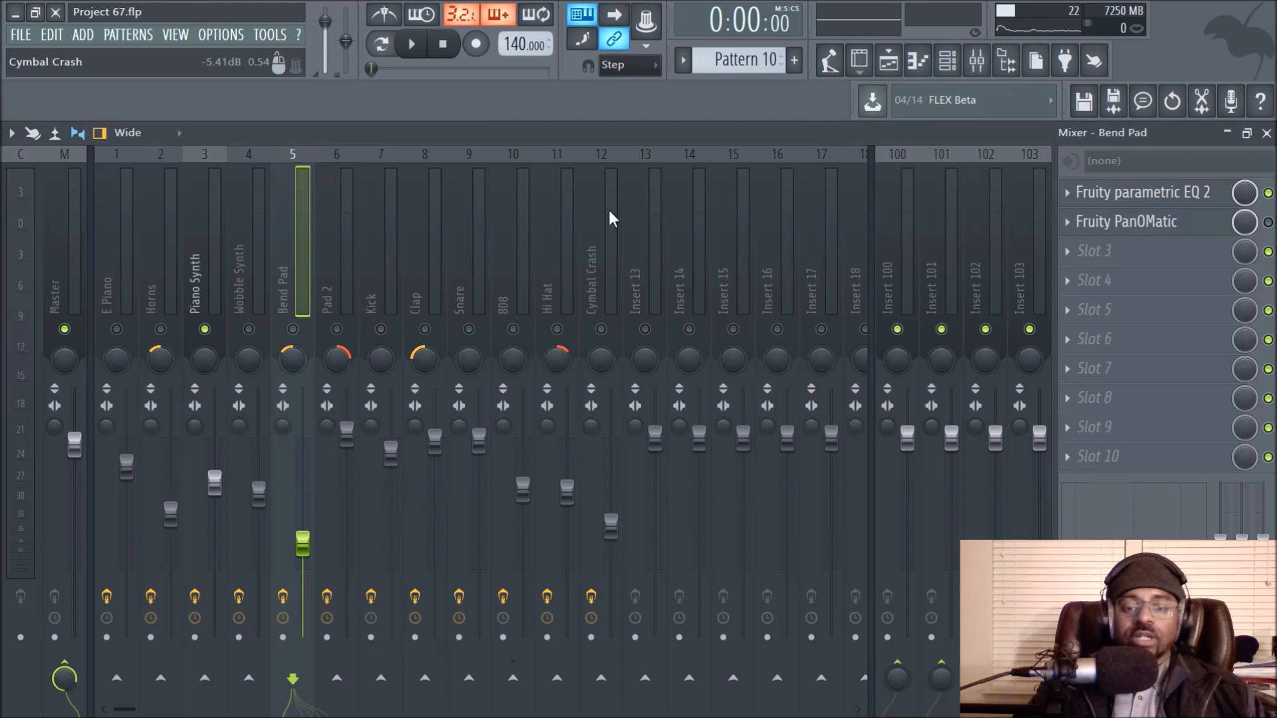
right_click(292, 329)
right_click(292, 329)
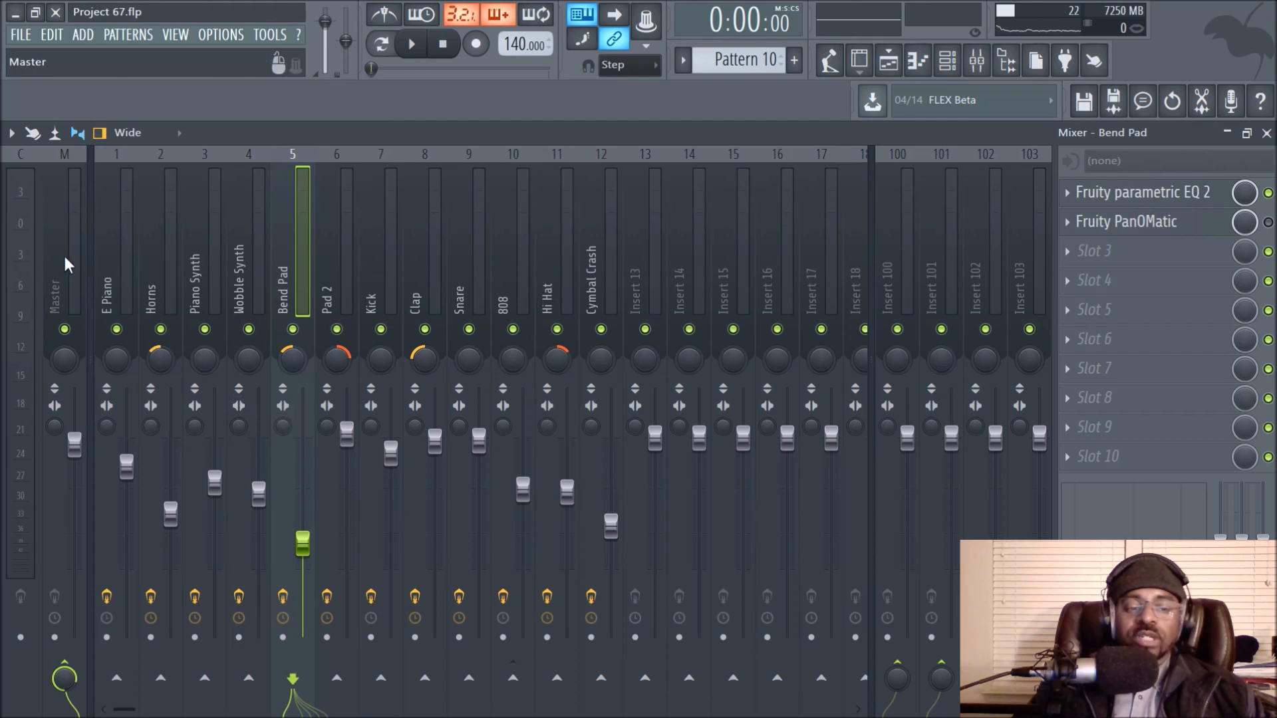
left_click(64, 260)
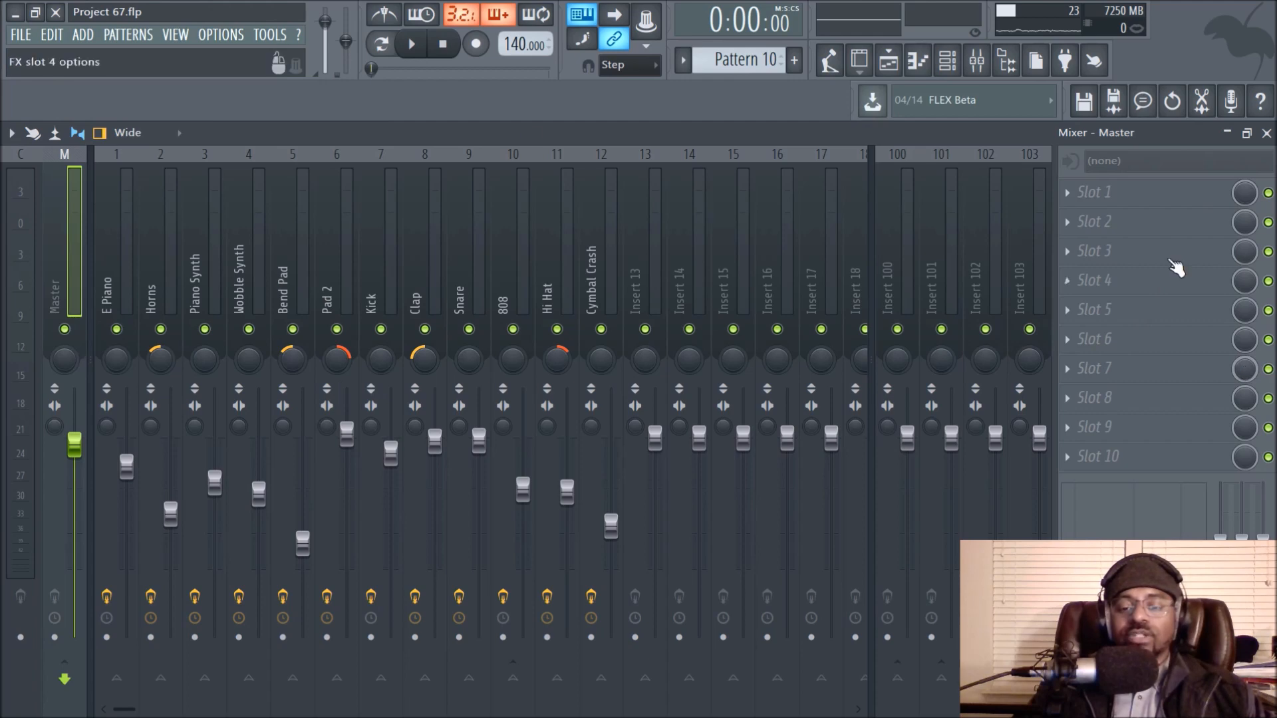
Step: Return to the playlist and examine the arrangement from bar 1 to about bar 53
left_click(901, 72)
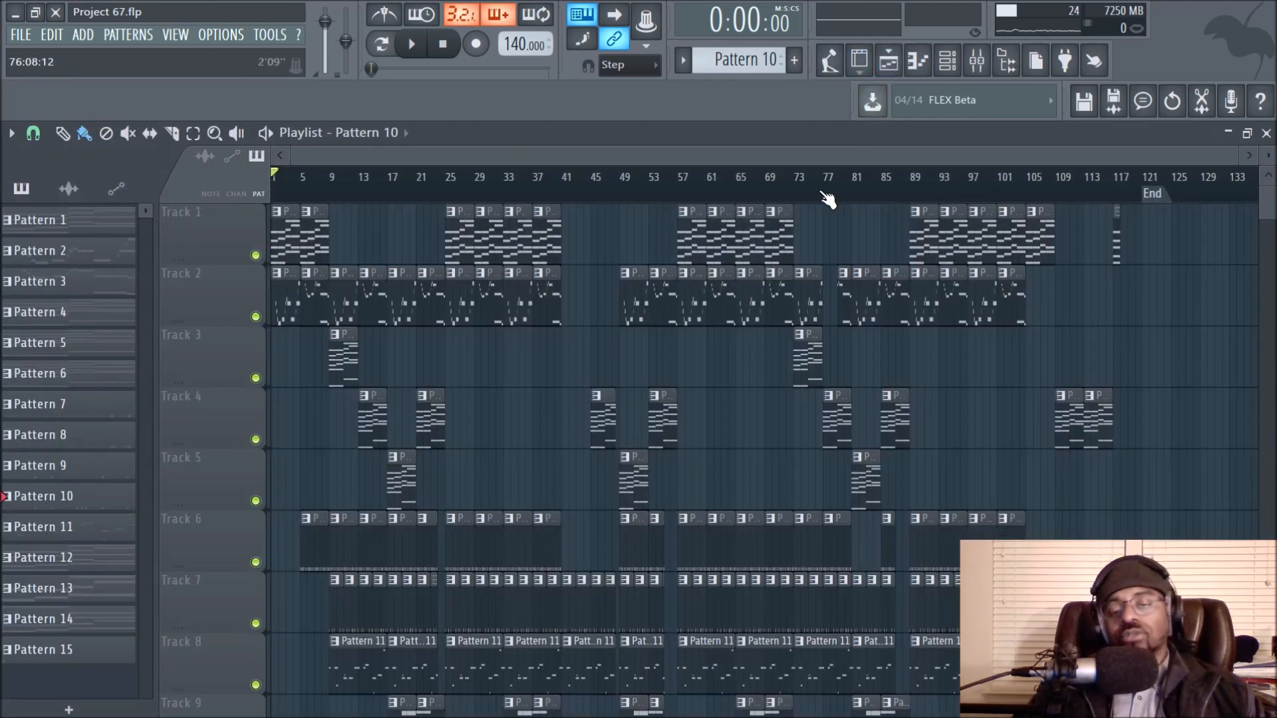
scroll(827, 198, "up", 5)
left_click_drag(807, 153, 189, 159)
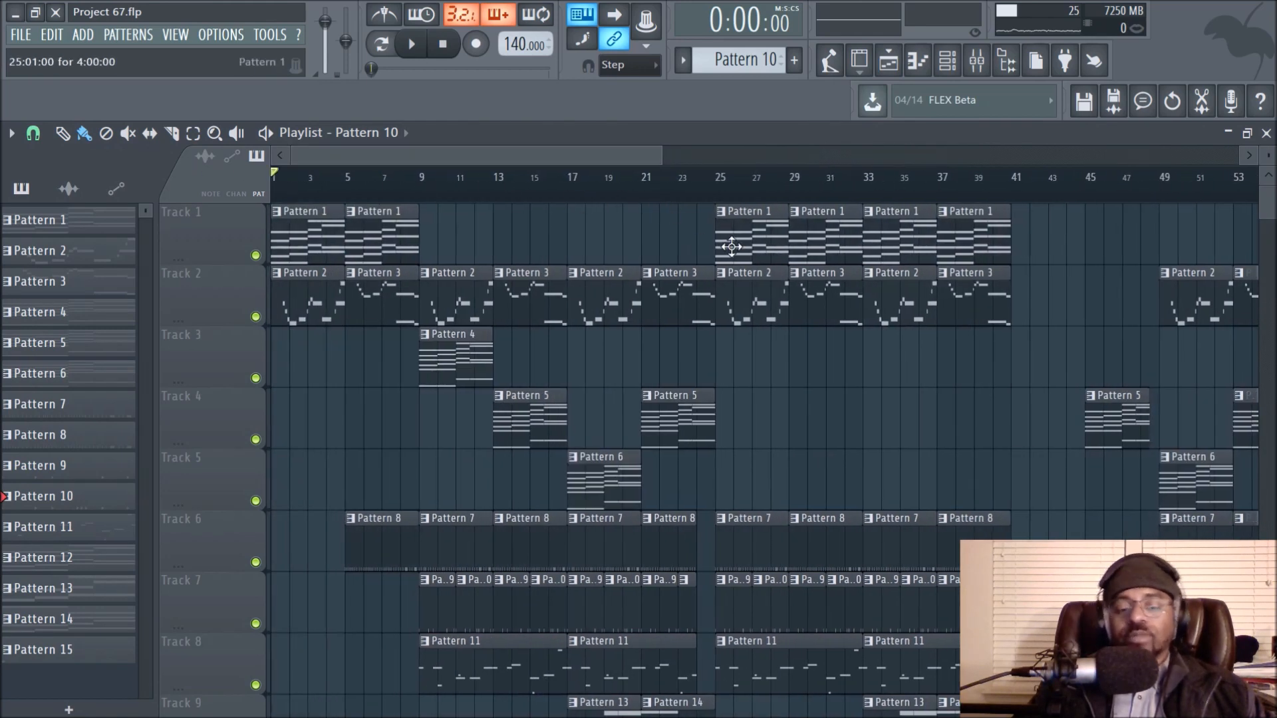
scroll(732, 247, "down", 5)
scroll(738, 258, "up", 5)
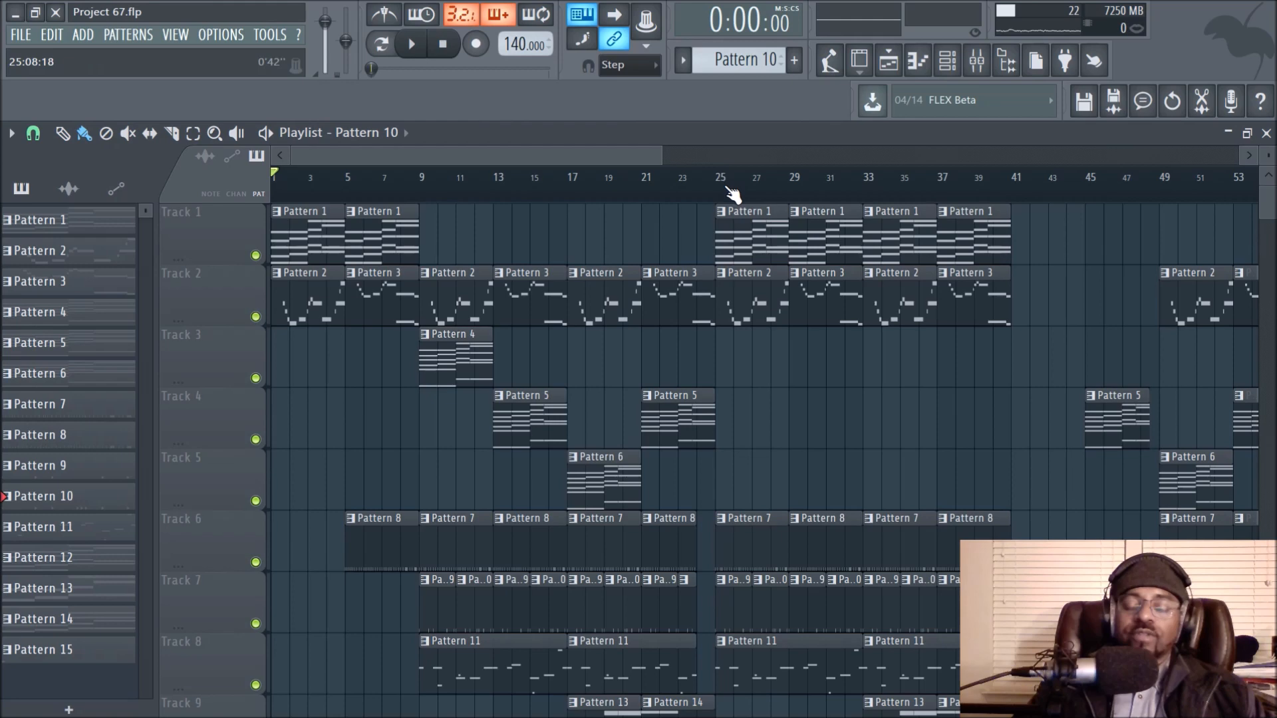
Step: Examine the wider arrangement up to about bar 97, including the clips on Tracks 4 to 11
scroll(731, 193, "down", 5)
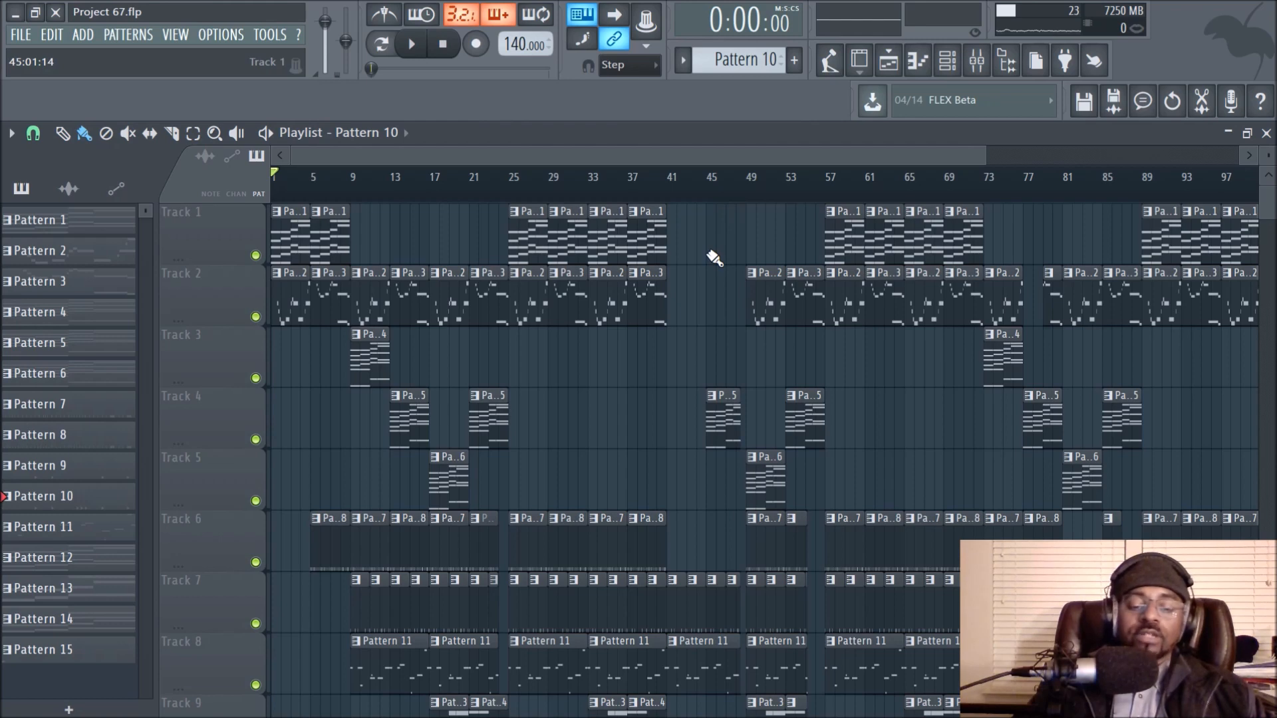
scroll(712, 263, "down", 3)
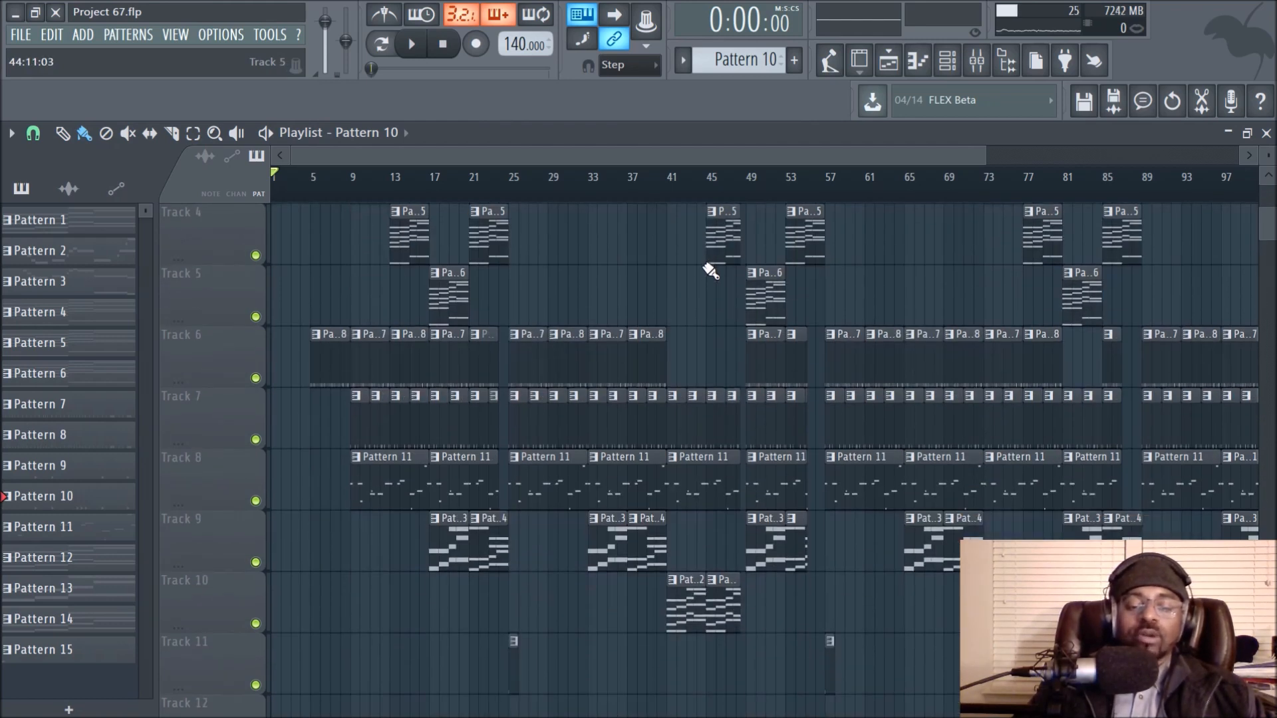
scroll(662, 206, "up", 3)
Step: Examine closely how the patterns on Tracks 1 to 11 are layered and alternated from the beginning of the arrangement
scroll(665, 189, "up", 1)
scroll(665, 190, "up", 2)
left_click_drag(659, 158, 398, 152)
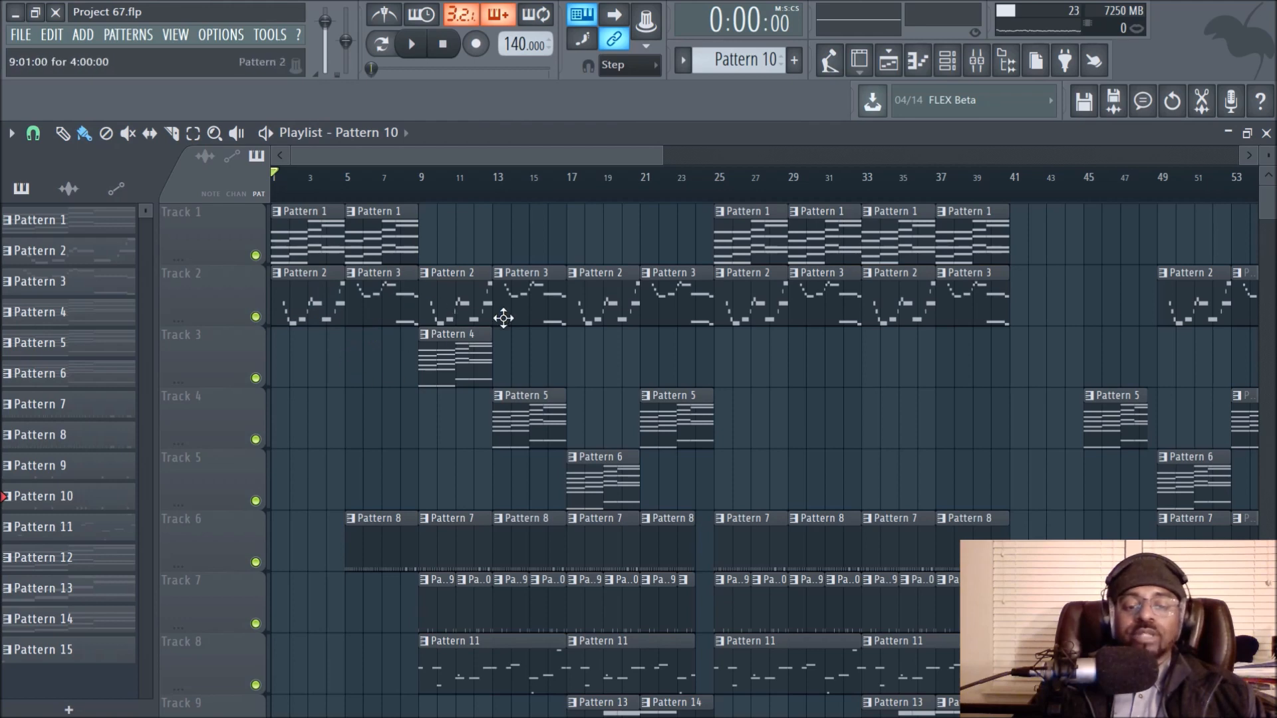
scroll(818, 516, "down", 5)
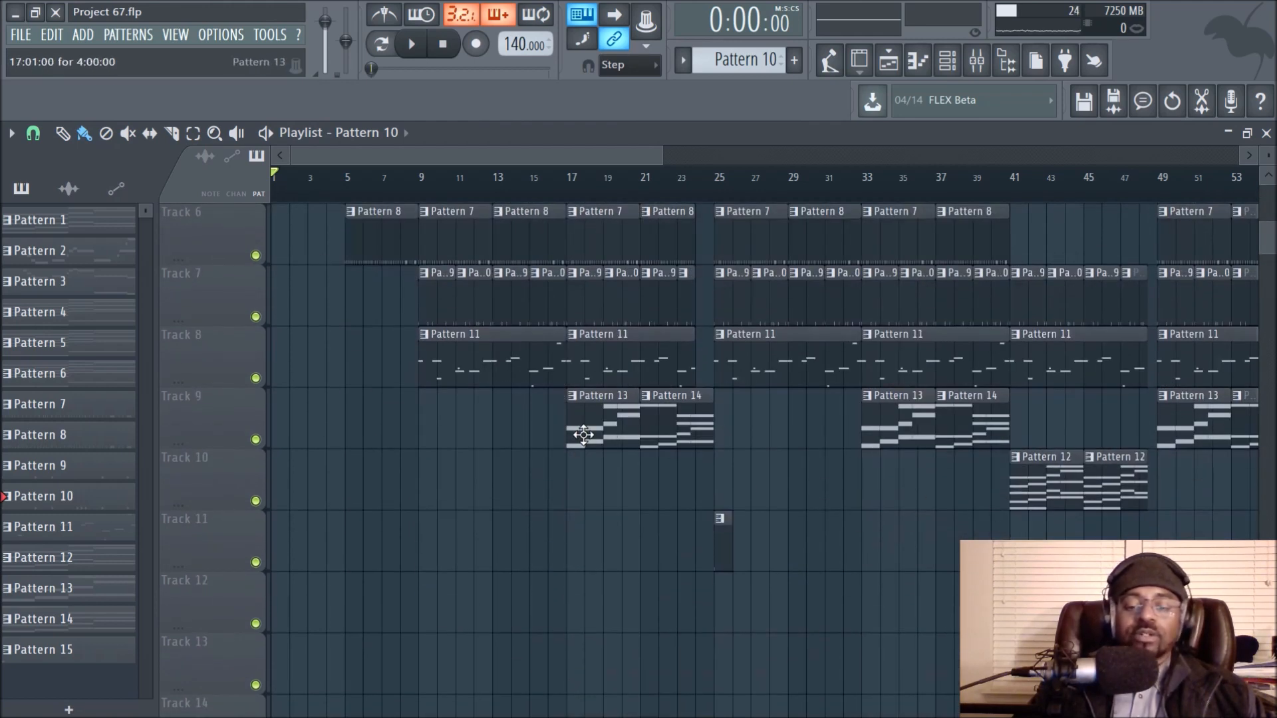
scroll(625, 480, "up", 3)
scroll(594, 473, "up", 1)
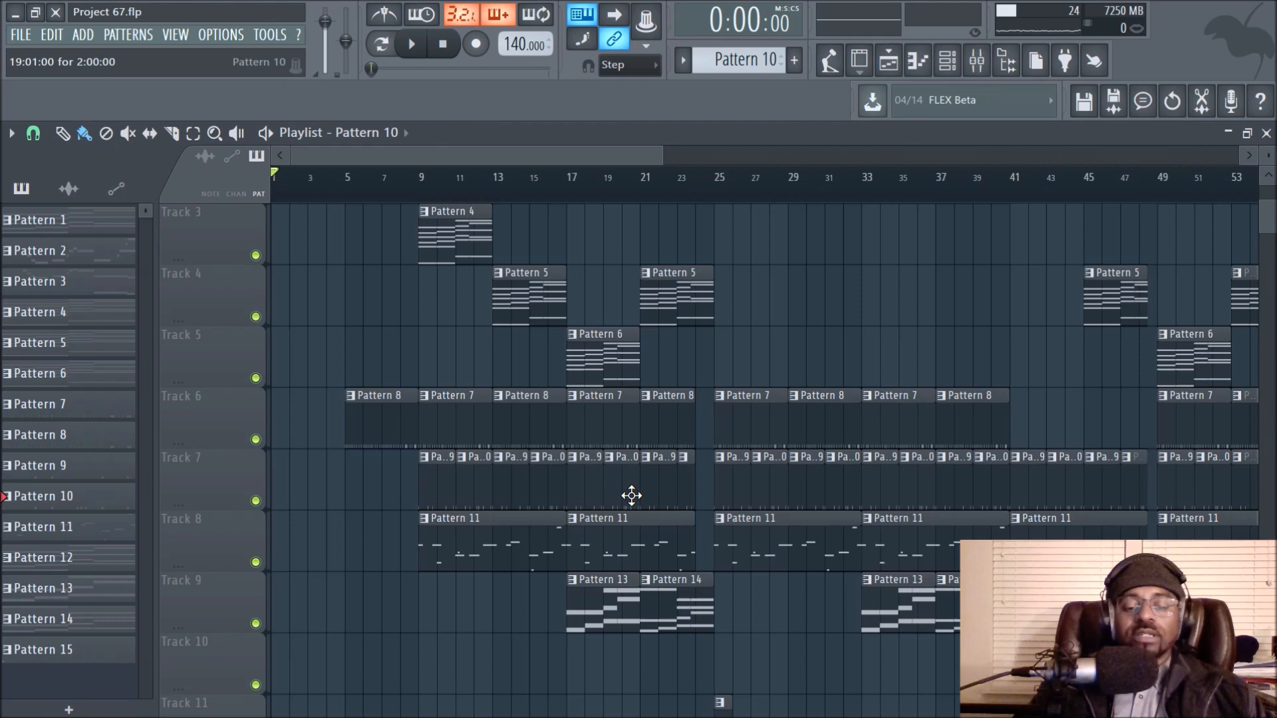
scroll(631, 495, "up", 2)
scroll(613, 195, "up", 3)
scroll(615, 196, "down", 5)
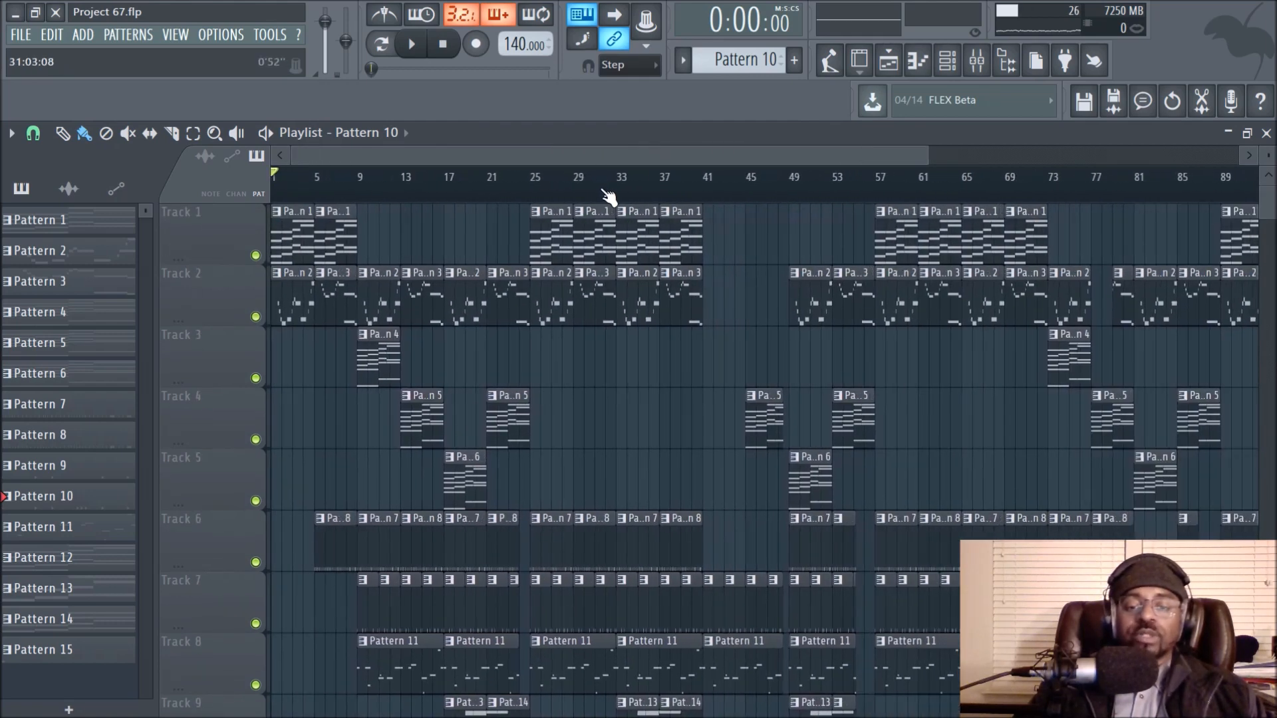